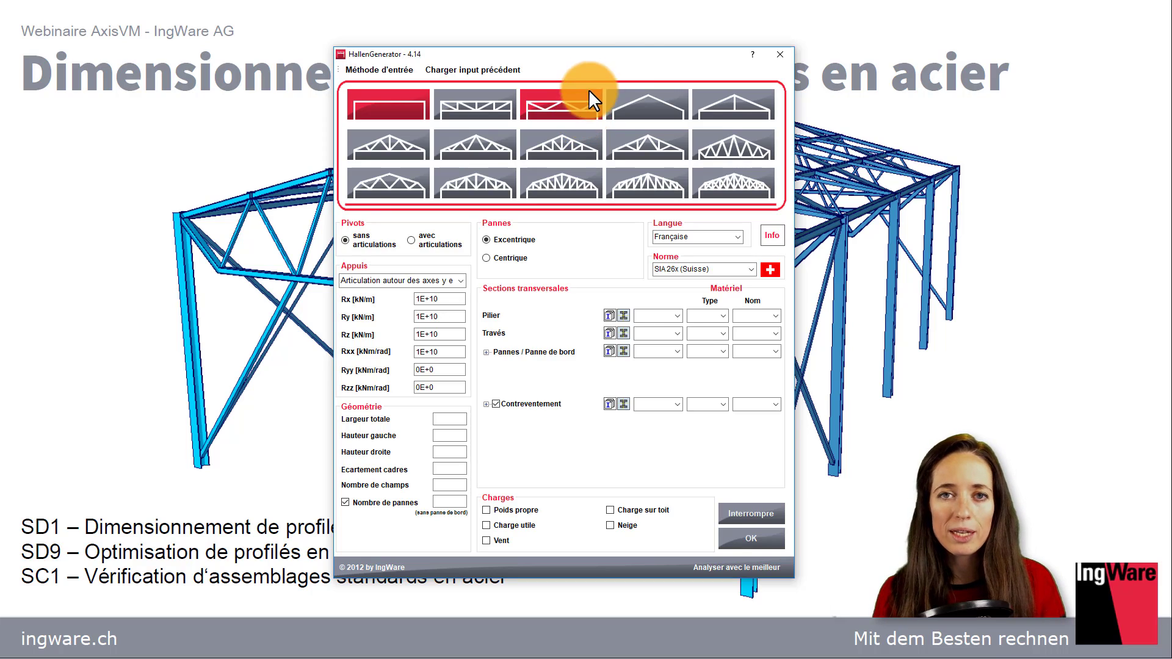
{"action": "left_click_drag", "start_coordinate": [599, 56], "coordinate": [700, 49]}
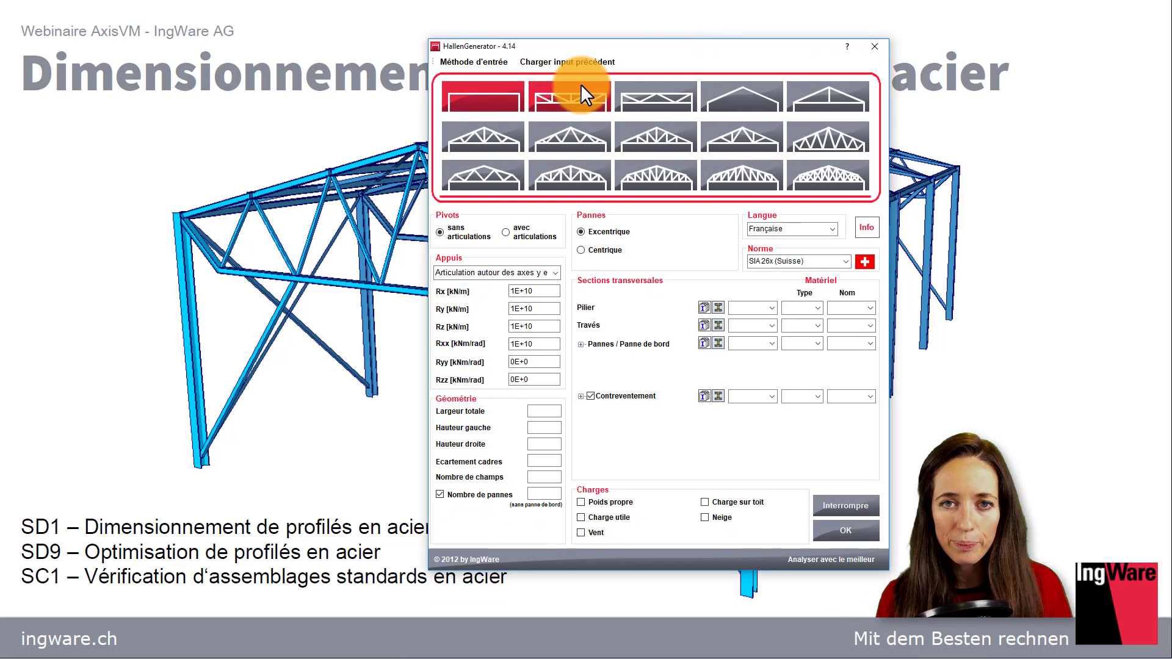
{"action": "left_click", "coordinate": [835, 129]}
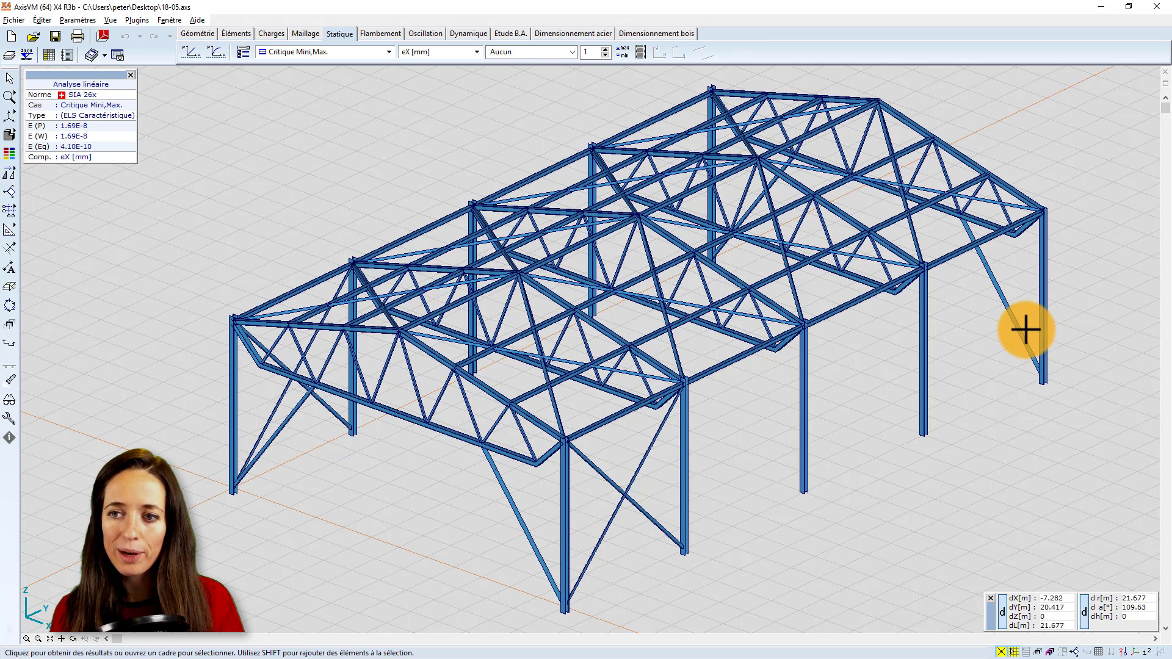
{"action": "mouse_move", "coordinate": [1021, 336]}
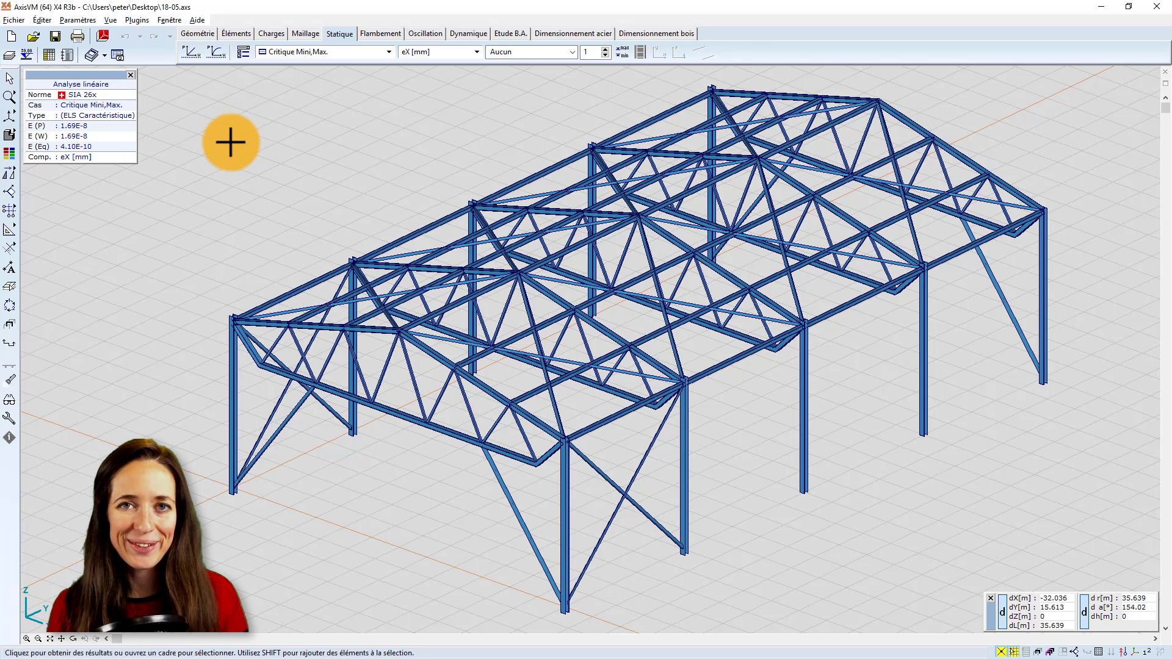
Step: Colour-code the linear elements of the hall by Section transversale
{"action": "left_click", "coordinate": [11, 156]}
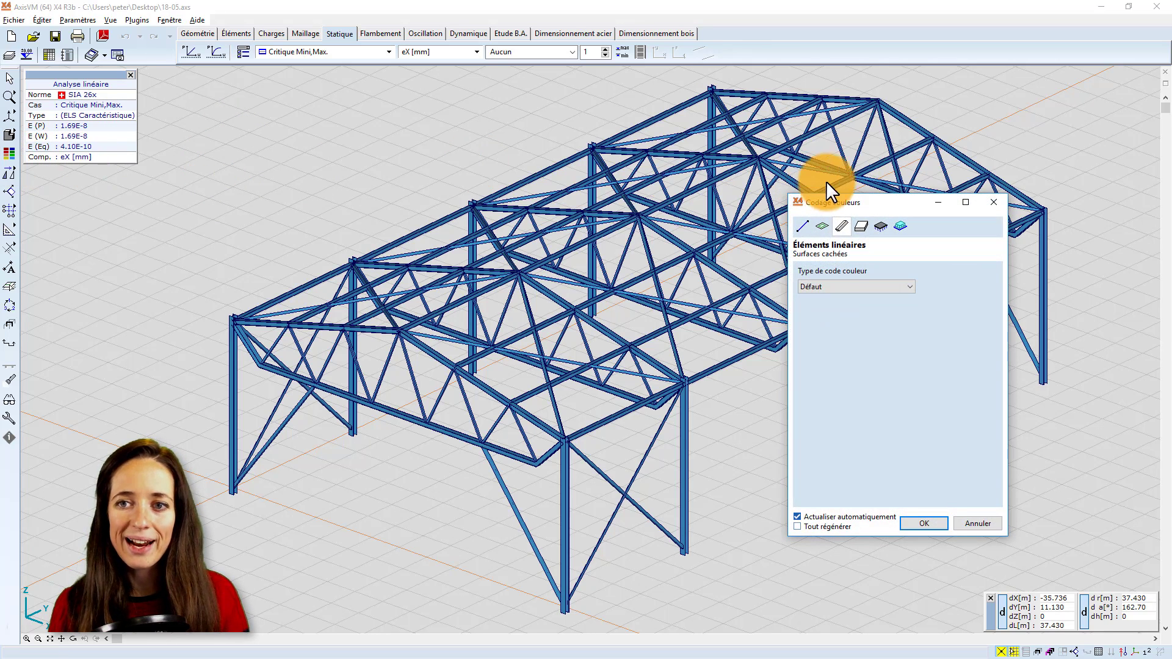
{"action": "left_click_drag", "start_coordinate": [877, 197], "coordinate": [376, 99]}
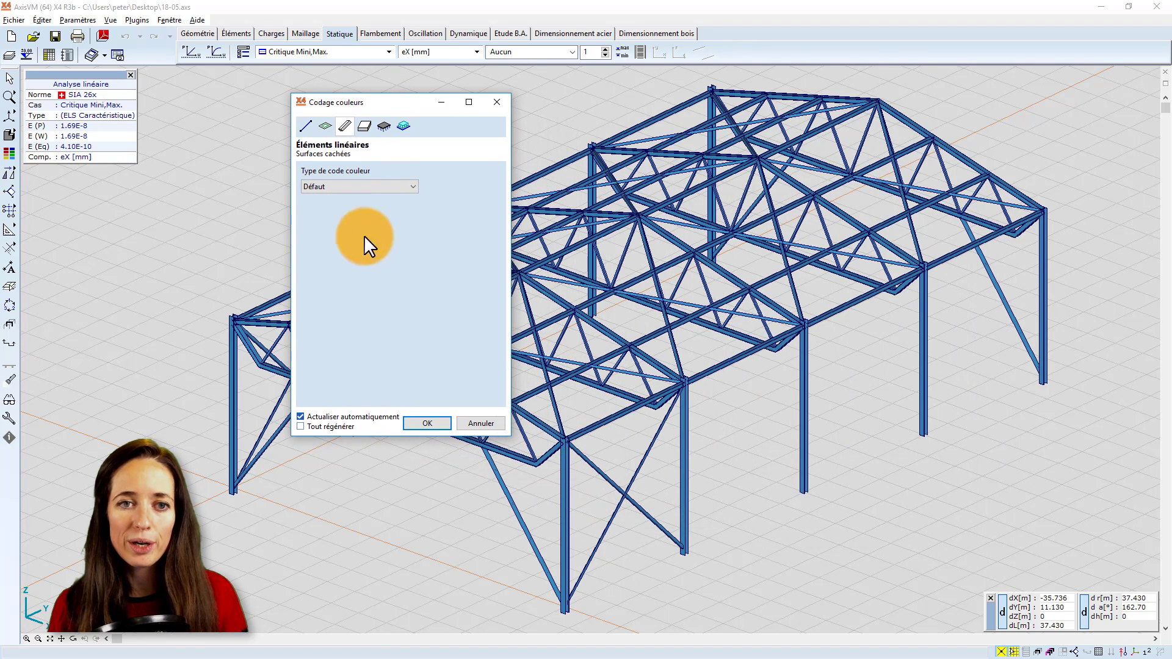
{"action": "left_click", "coordinate": [338, 187]}
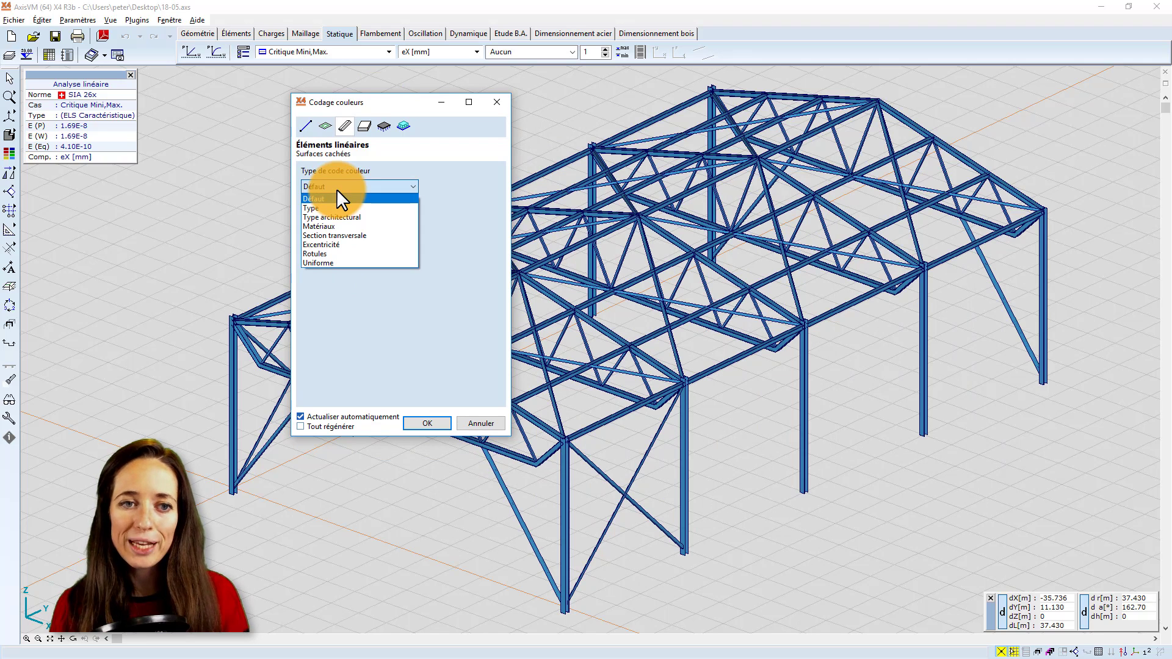
{"action": "left_click", "coordinate": [357, 237]}
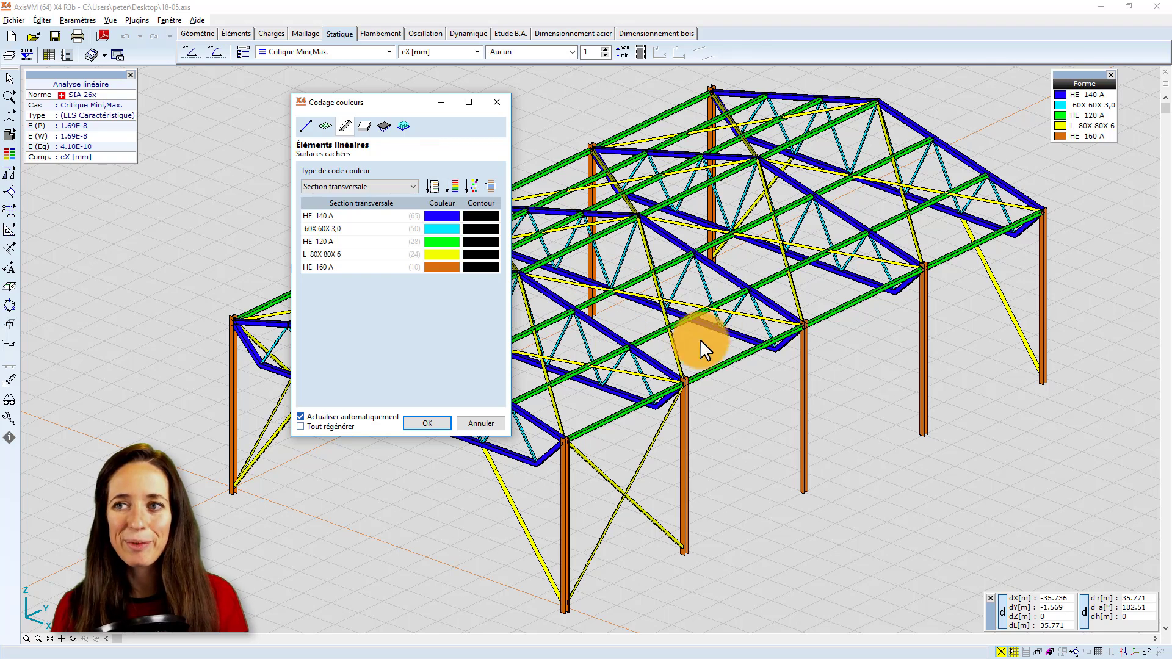
{"action": "left_click_drag", "start_coordinate": [379, 100], "coordinate": [317, 104]}
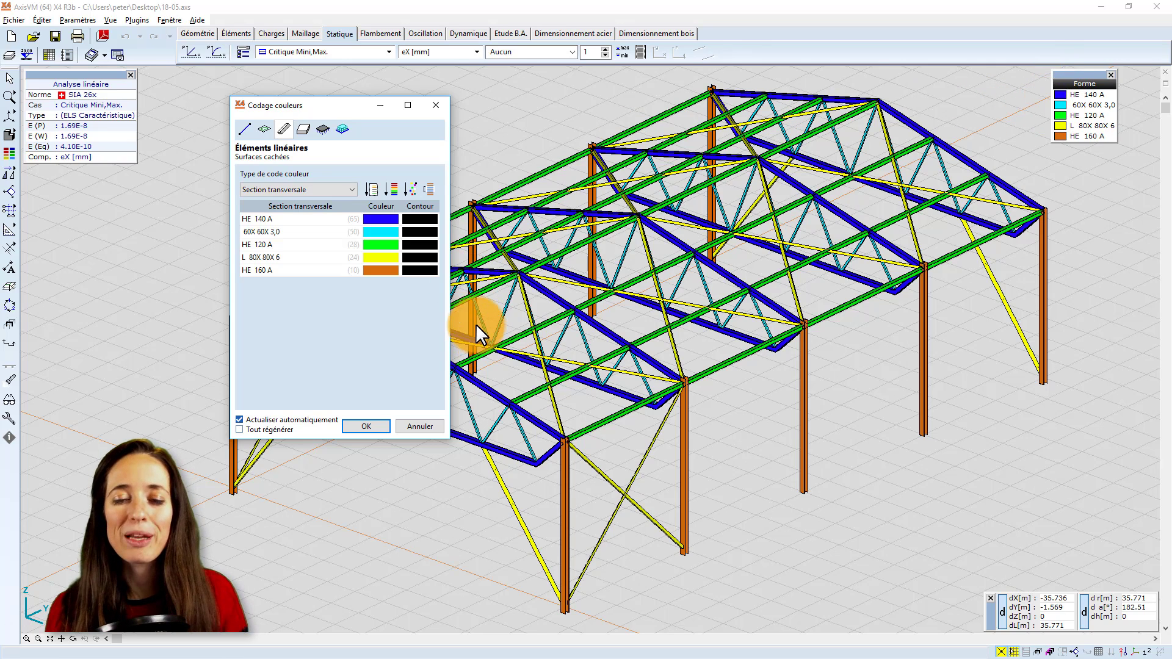
Step: Apply a colour gradient with a pink-violet starting point along the longer arc to the cross-section colours
{"action": "left_click", "coordinate": [389, 191]}
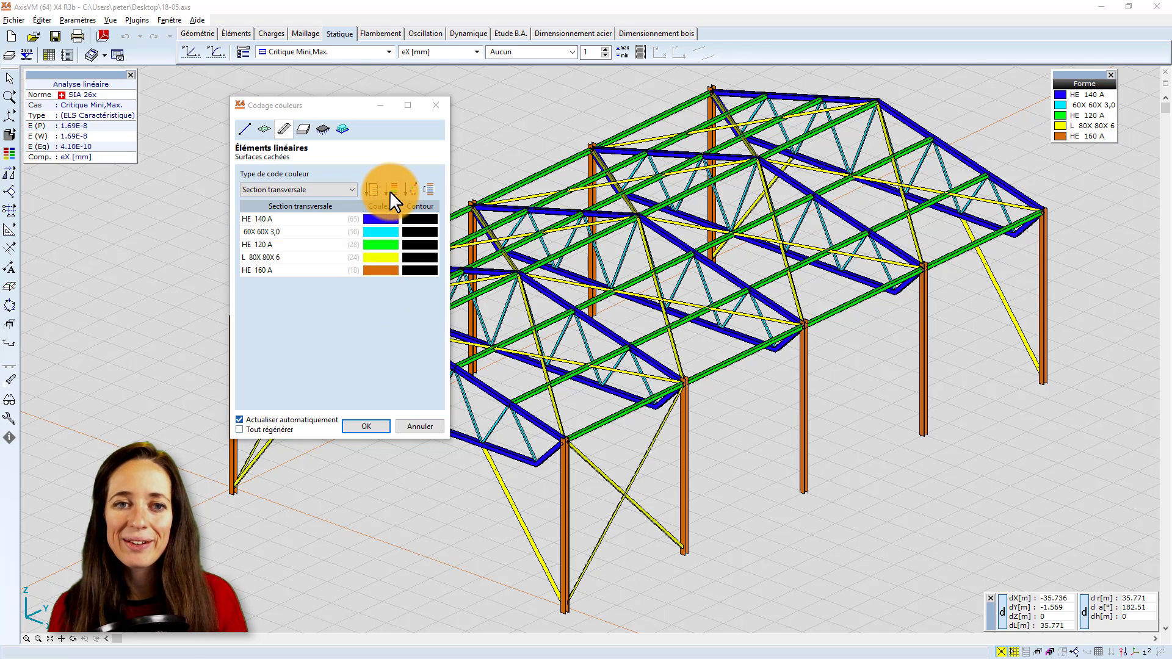
{"action": "left_click_drag", "start_coordinate": [335, 183], "coordinate": [646, 237]}
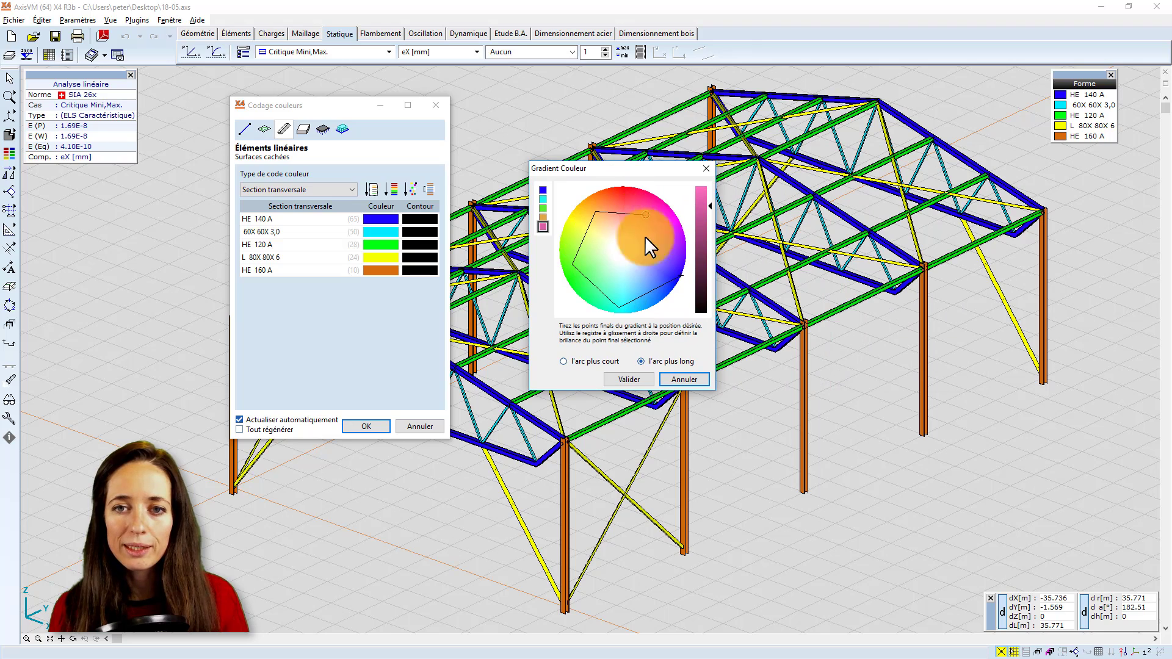
{"action": "left_click_drag", "start_coordinate": [679, 276], "coordinate": [657, 229]}
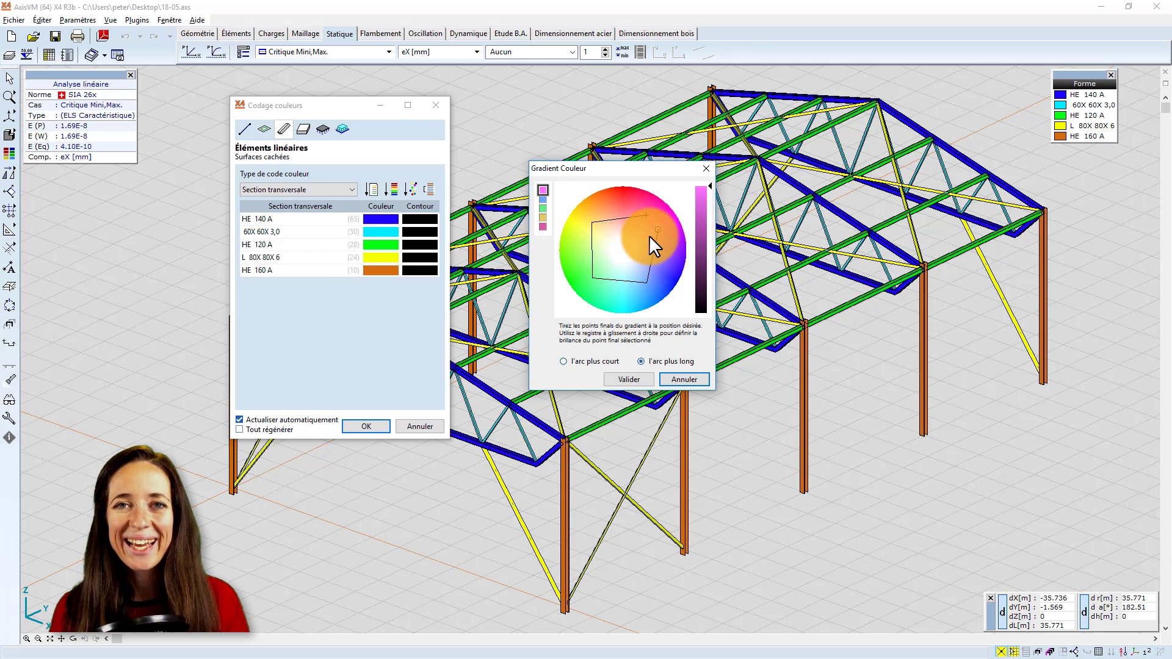
{"action": "left_click", "coordinate": [626, 380]}
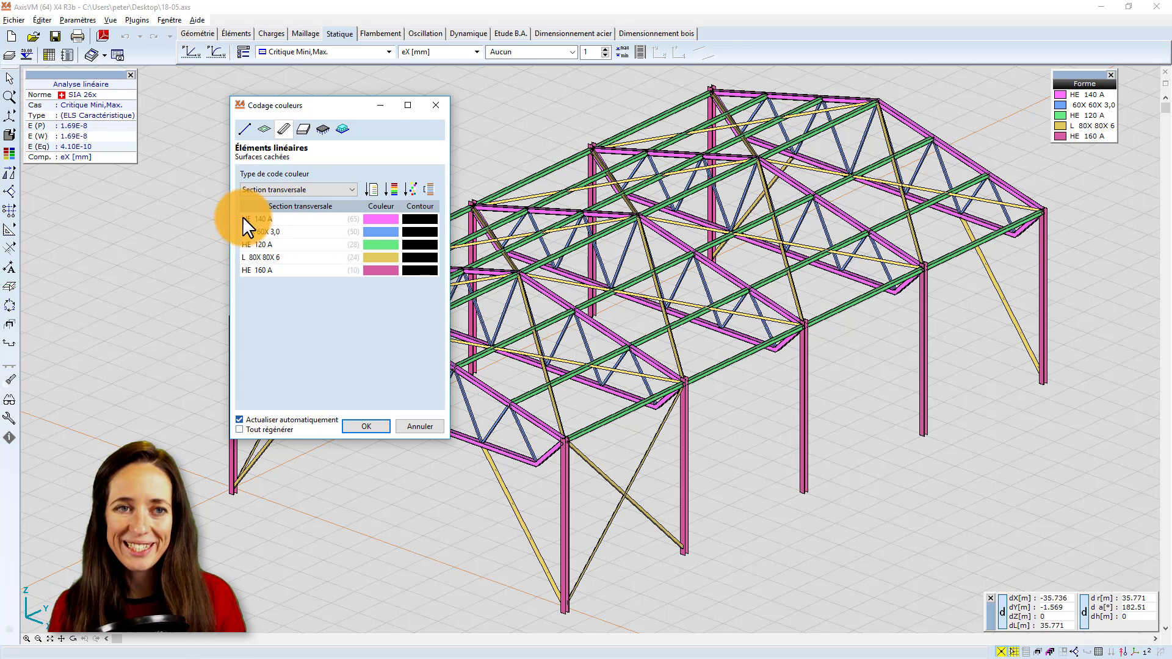
Step: Reset the linear elements' colour code type to Défaut and accept the colour coding
{"action": "left_click", "coordinate": [291, 196]}
{"action": "left_click", "coordinate": [288, 201]}
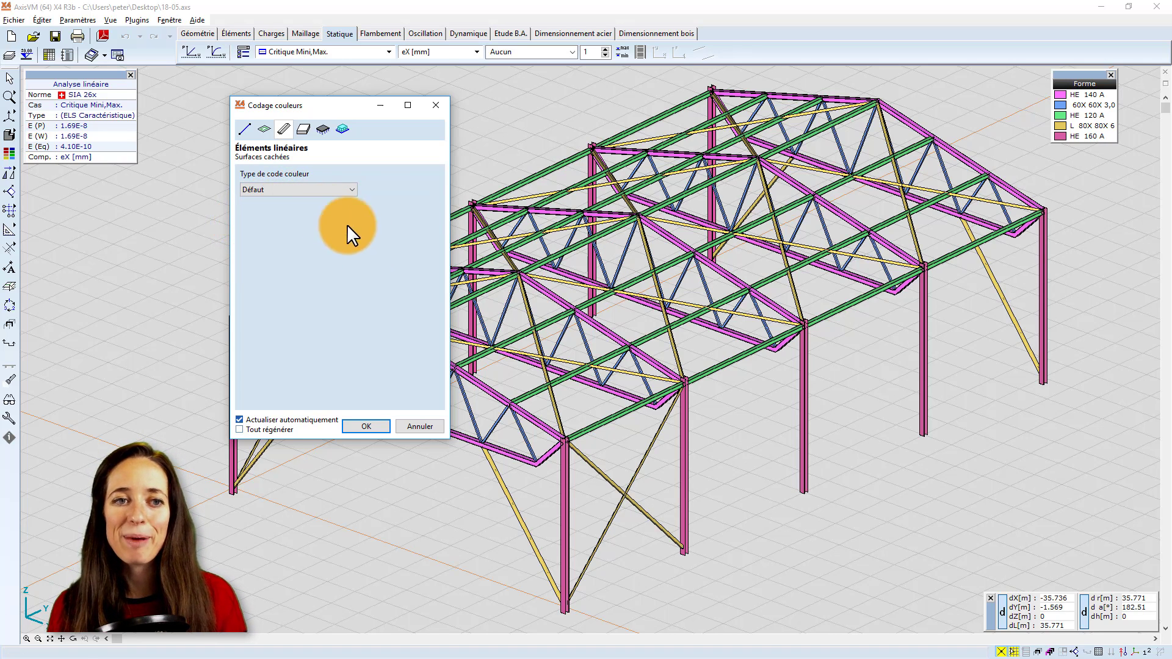
{"action": "left_click", "coordinate": [367, 426]}
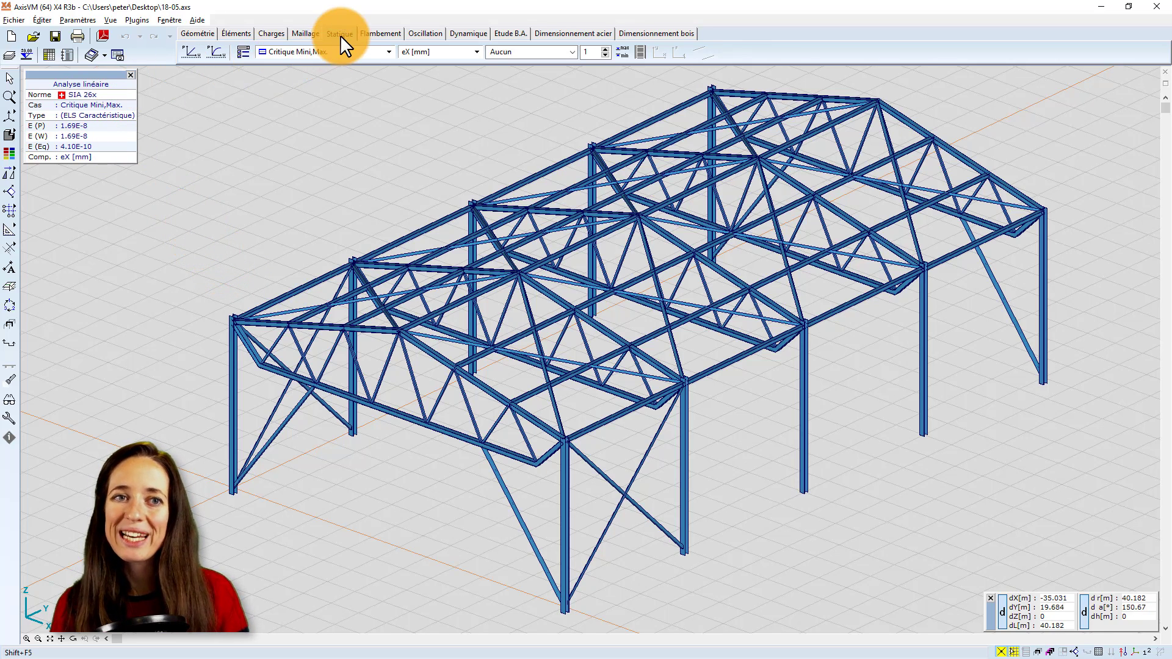
Step: Open the result tables and display Poids par matériaux in the weight summary (Résumé de poids)
{"action": "left_click", "coordinate": [46, 58]}
{"action": "left_click", "coordinate": [566, 336]}
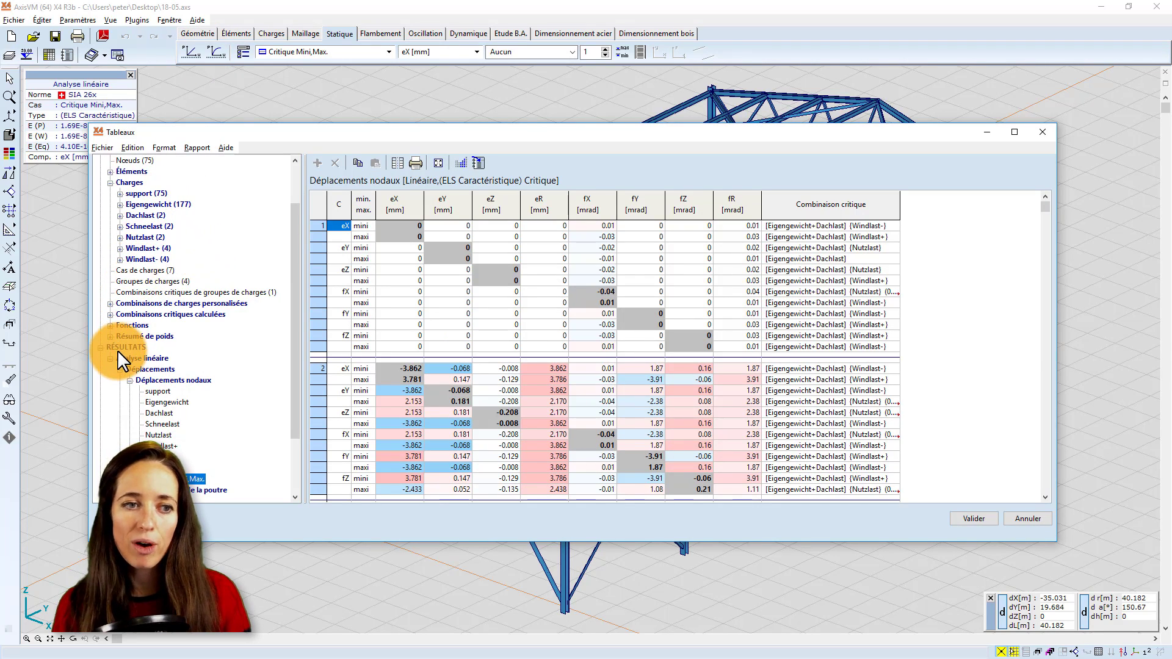
{"action": "left_click", "coordinate": [130, 335]}
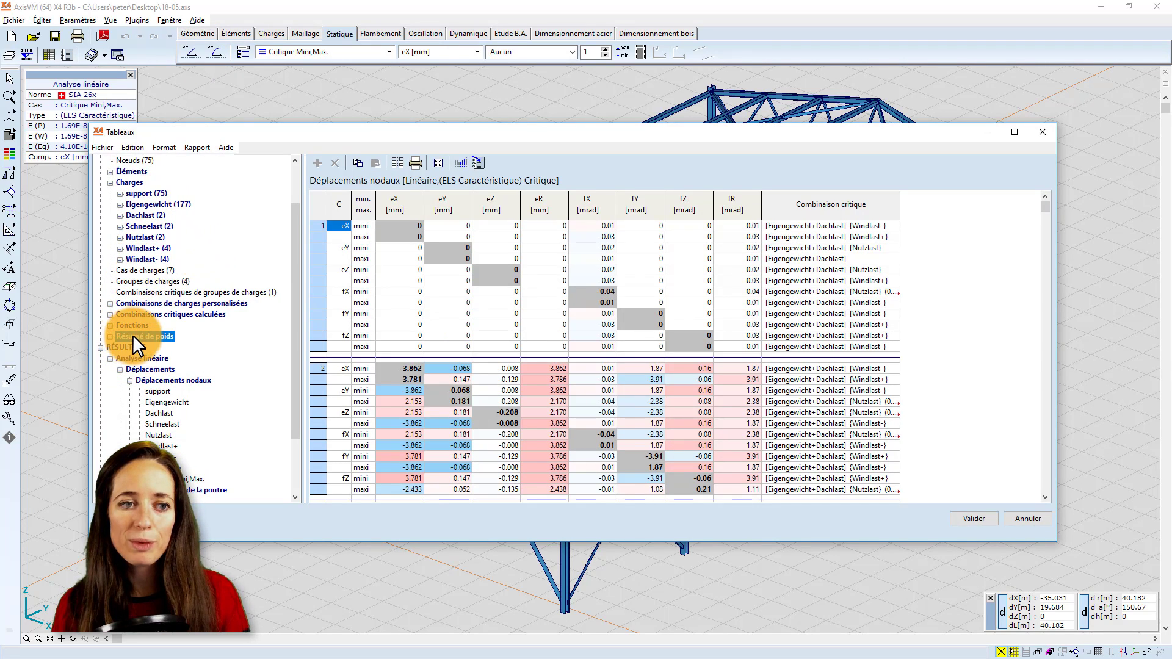
{"action": "left_click", "coordinate": [110, 336]}
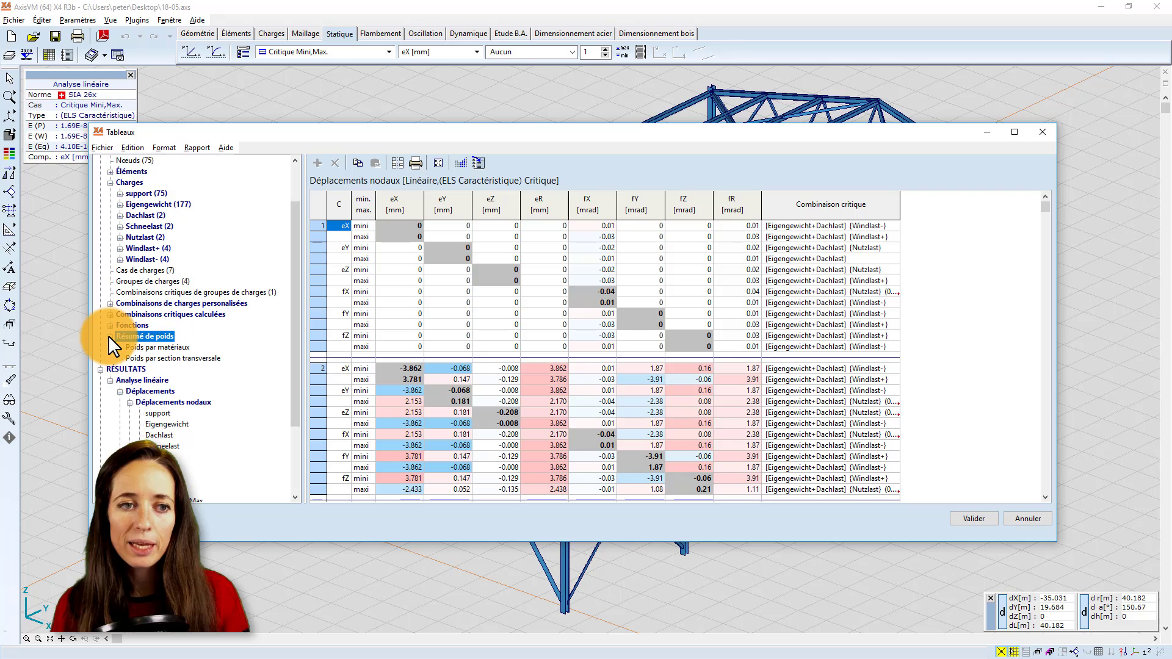
{"action": "left_click", "coordinate": [167, 346]}
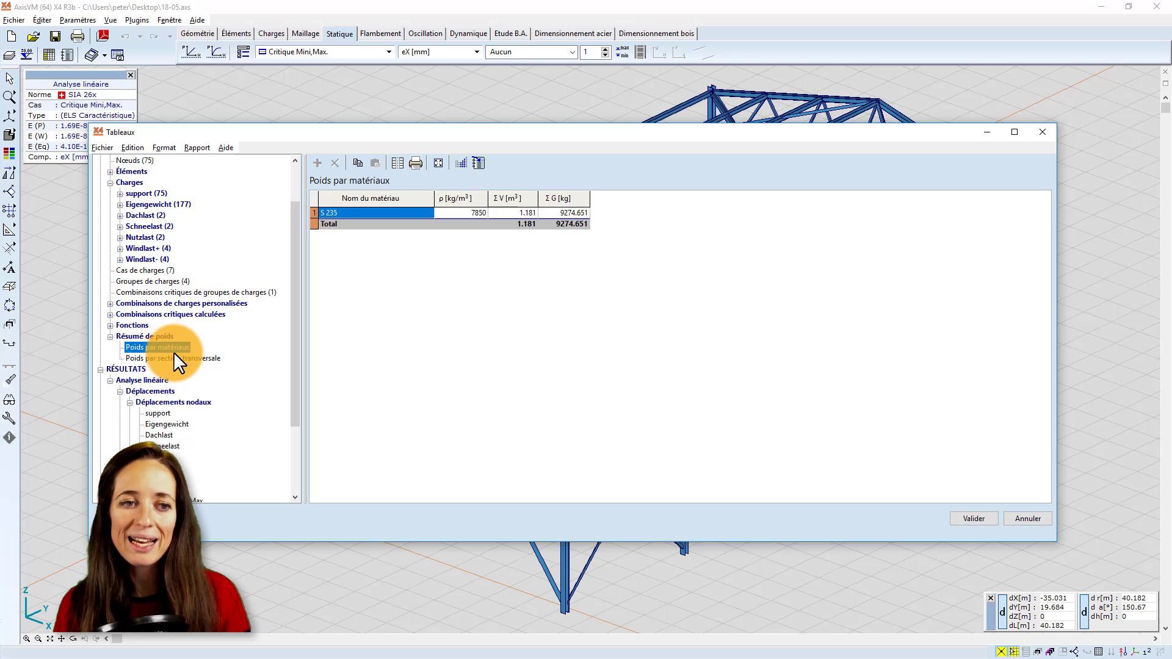
Step: Examine the Poids par section transversale table and close the tables without applying anything
{"action": "left_click", "coordinate": [174, 357]}
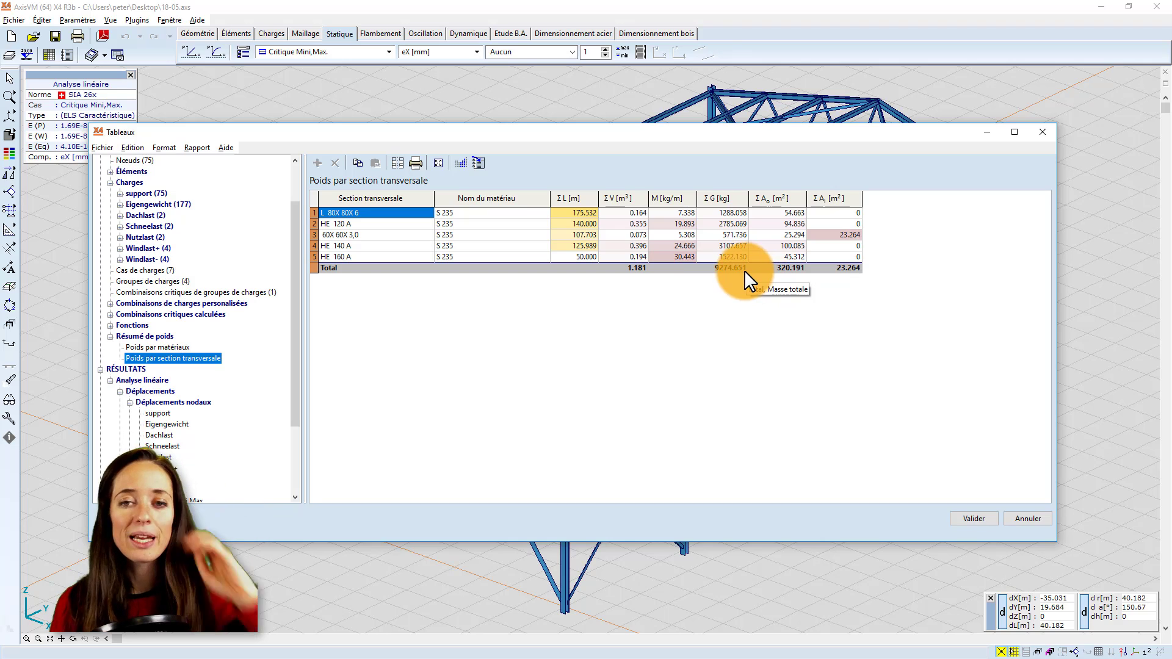
{"action": "left_click_drag", "start_coordinate": [845, 265], "coordinate": [362, 195]}
{"action": "left_click", "coordinate": [624, 247]}
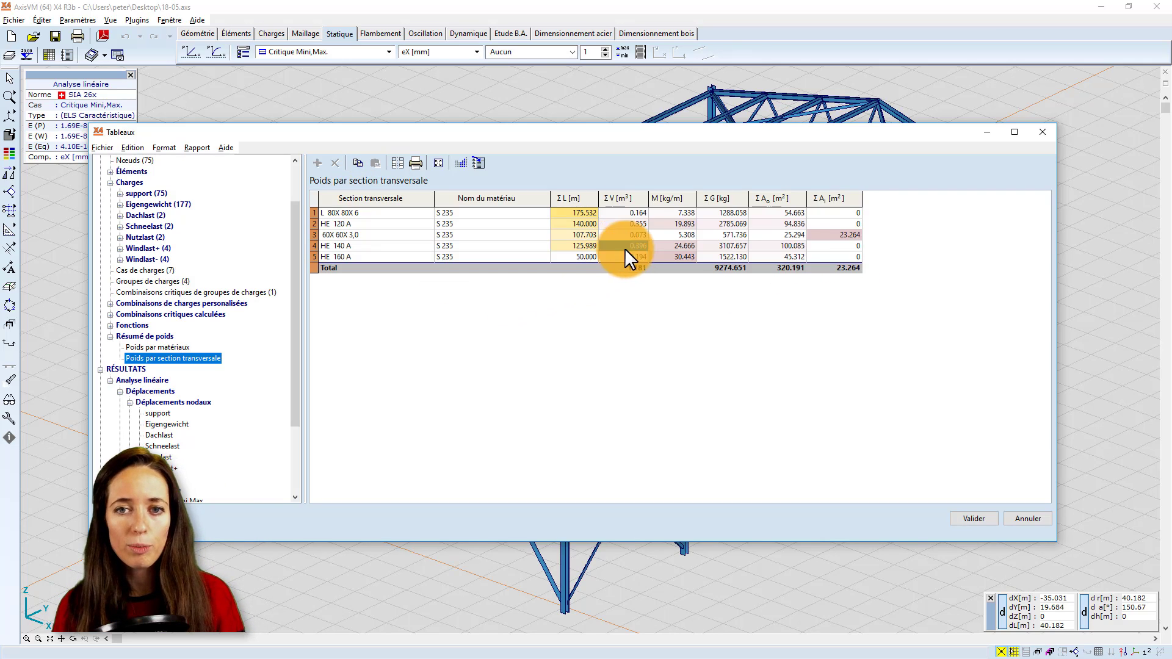
{"action": "left_click", "coordinate": [844, 248]}
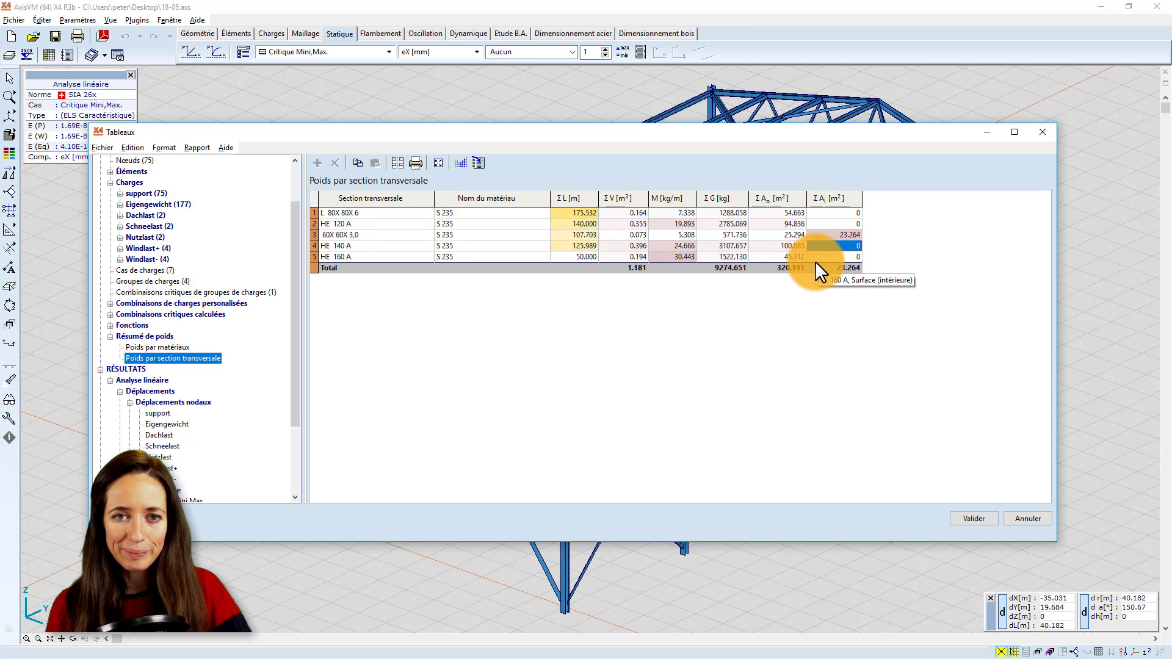
{"action": "left_click", "coordinate": [1028, 518]}
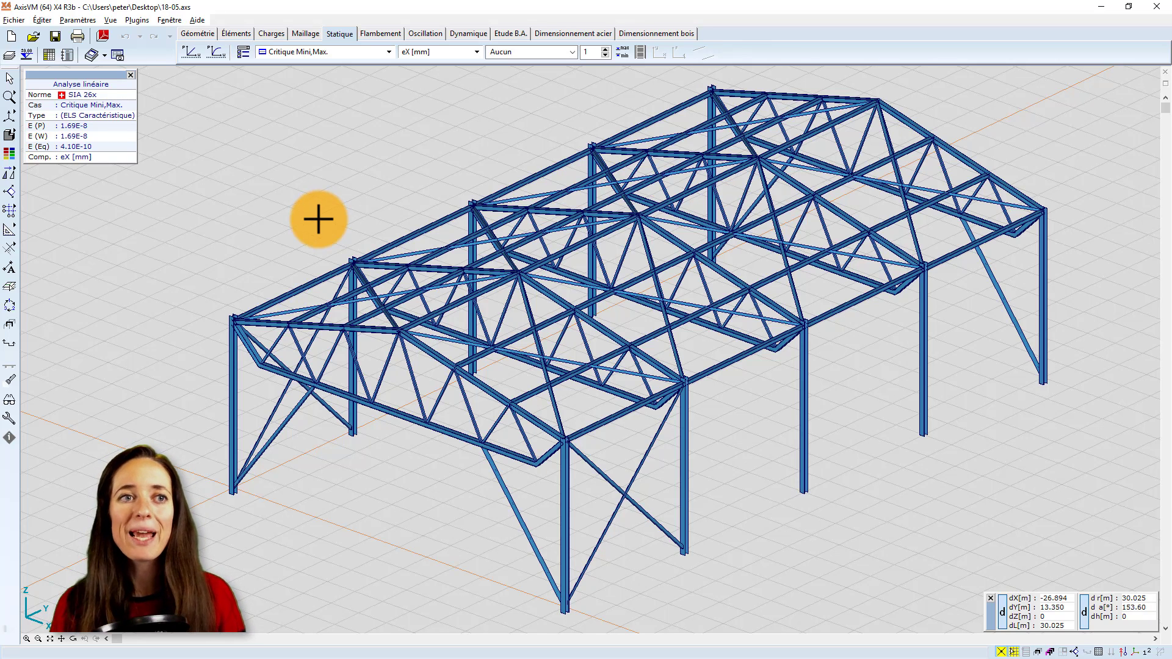
Step: Open the Quantités plugin to view its classification and unit options, and close it without generating a list
{"action": "left_click", "coordinate": [135, 19]}
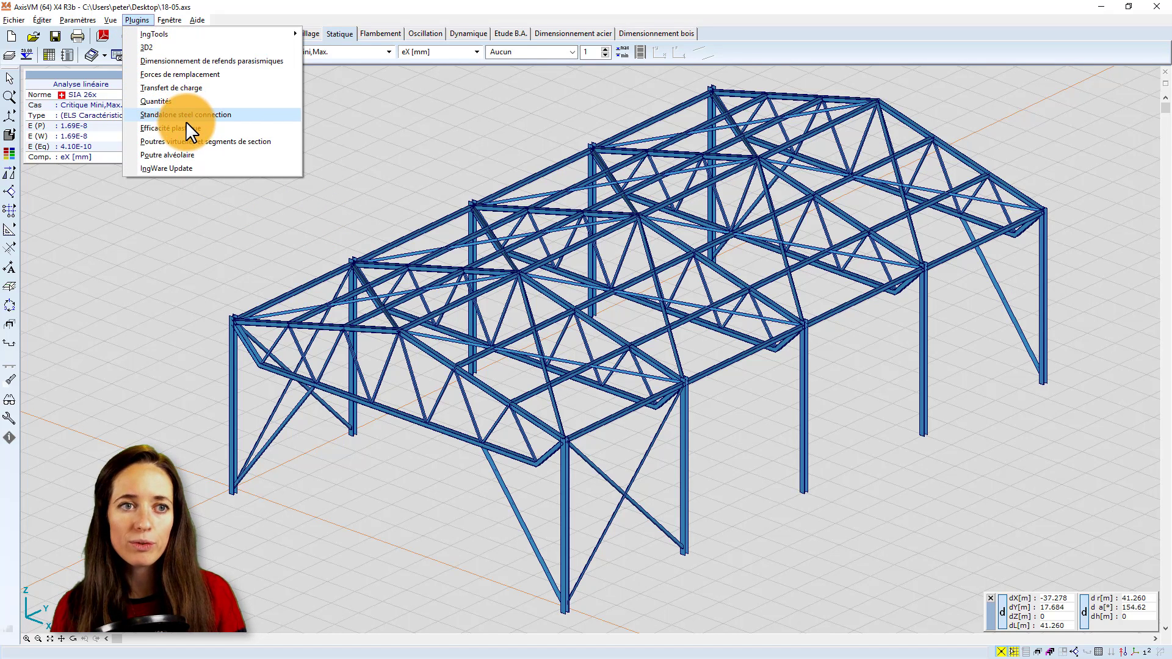
{"action": "left_click", "coordinate": [181, 101]}
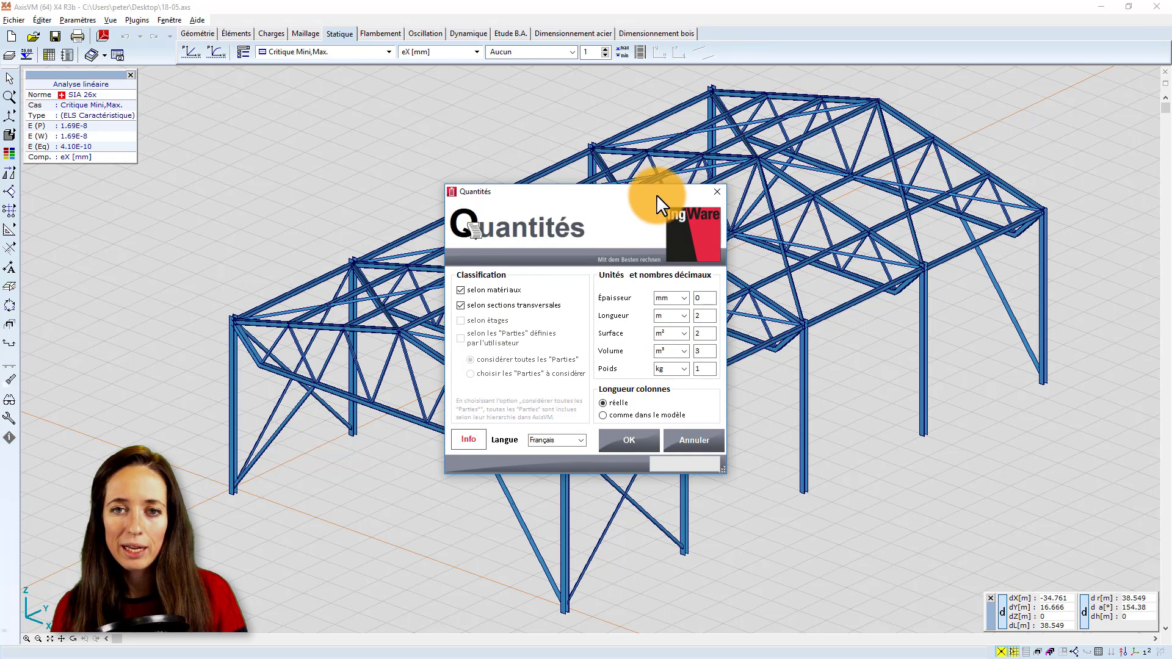
{"action": "left_click_drag", "start_coordinate": [657, 195], "coordinate": [517, 200]}
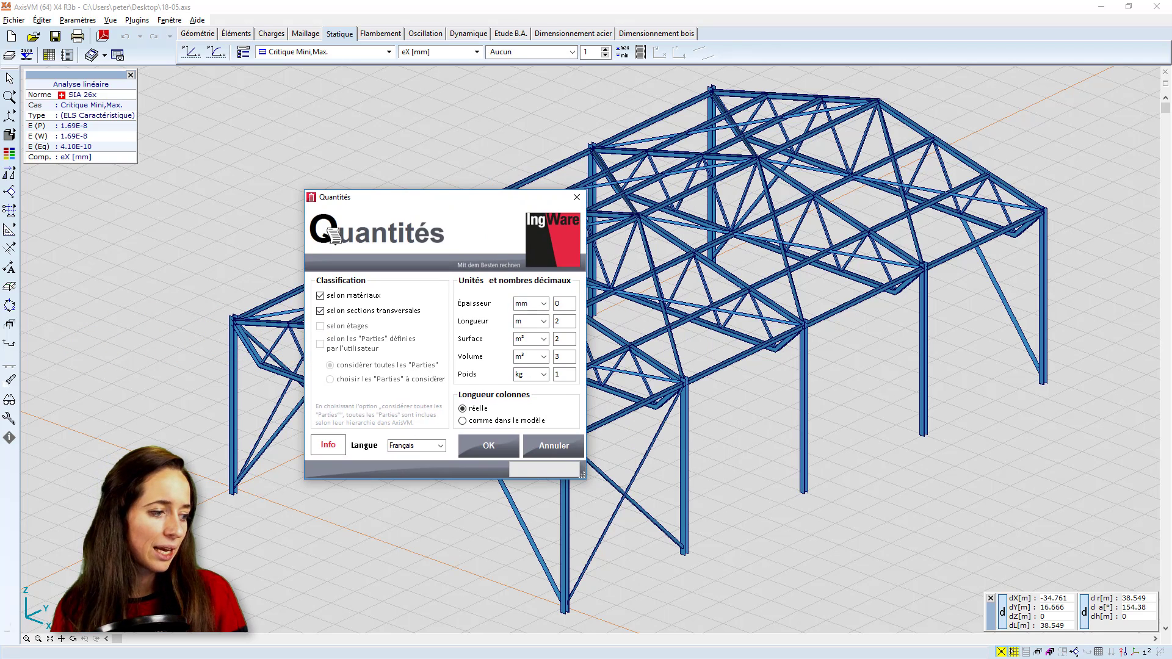
{"action": "left_click", "coordinate": [576, 196]}
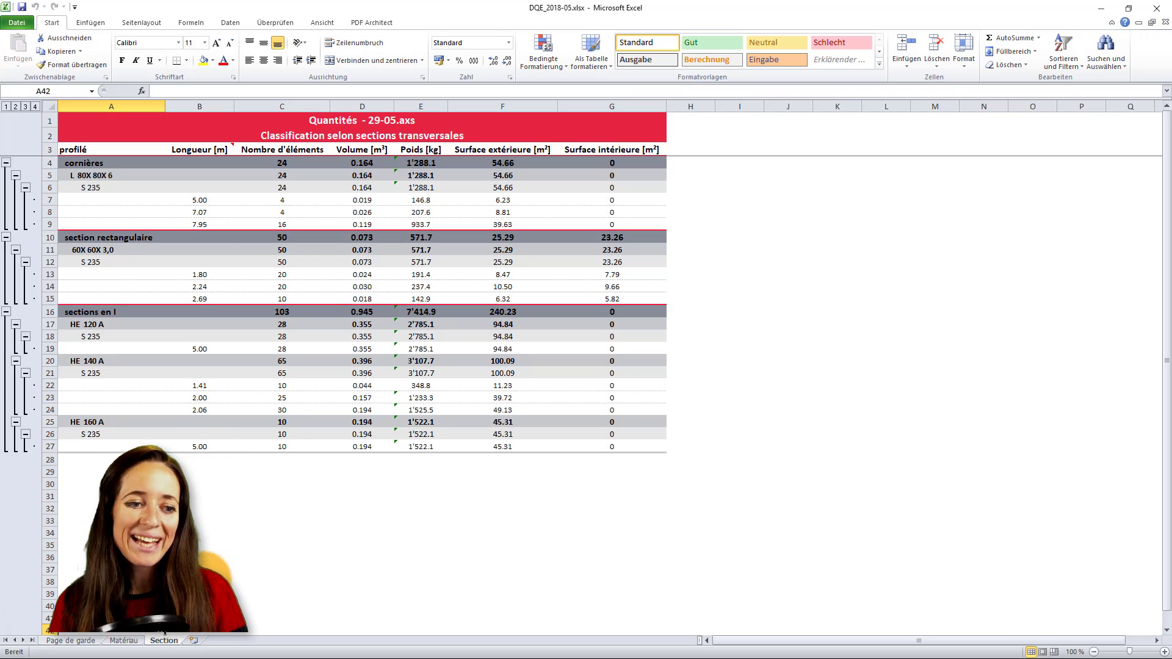
Step: Examine the Page de garde, Matériau and Section sheets of DQE_2018-05.xlsx in Excel and minimize the workbook
{"action": "left_click", "coordinate": [79, 641]}
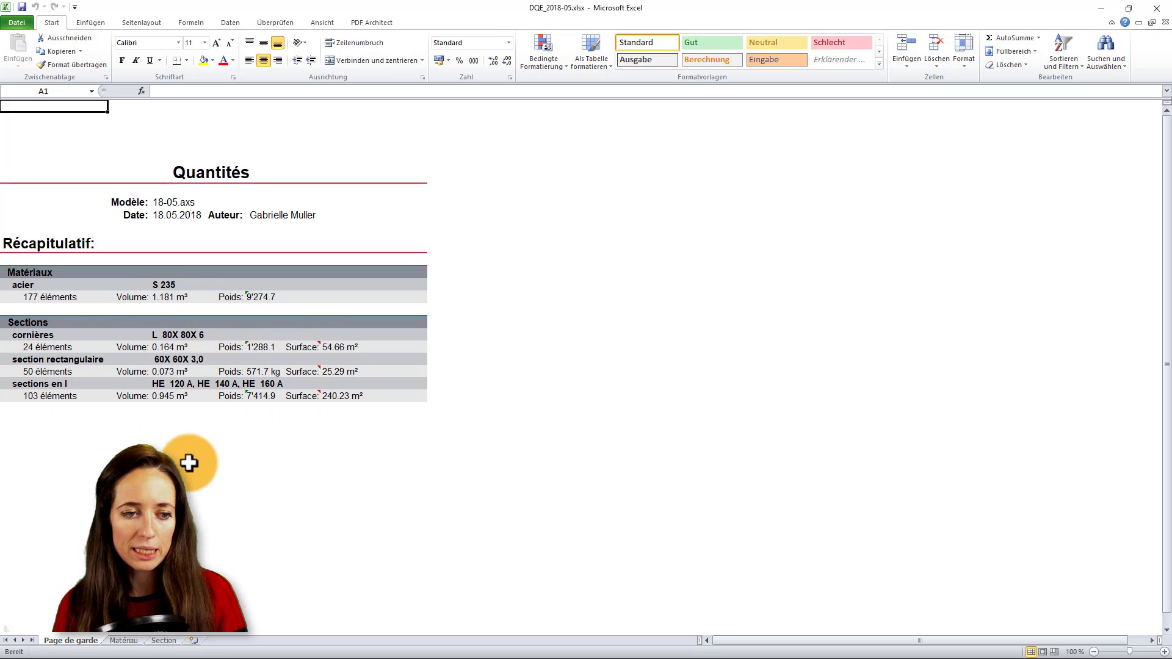
{"action": "left_click", "coordinate": [137, 641]}
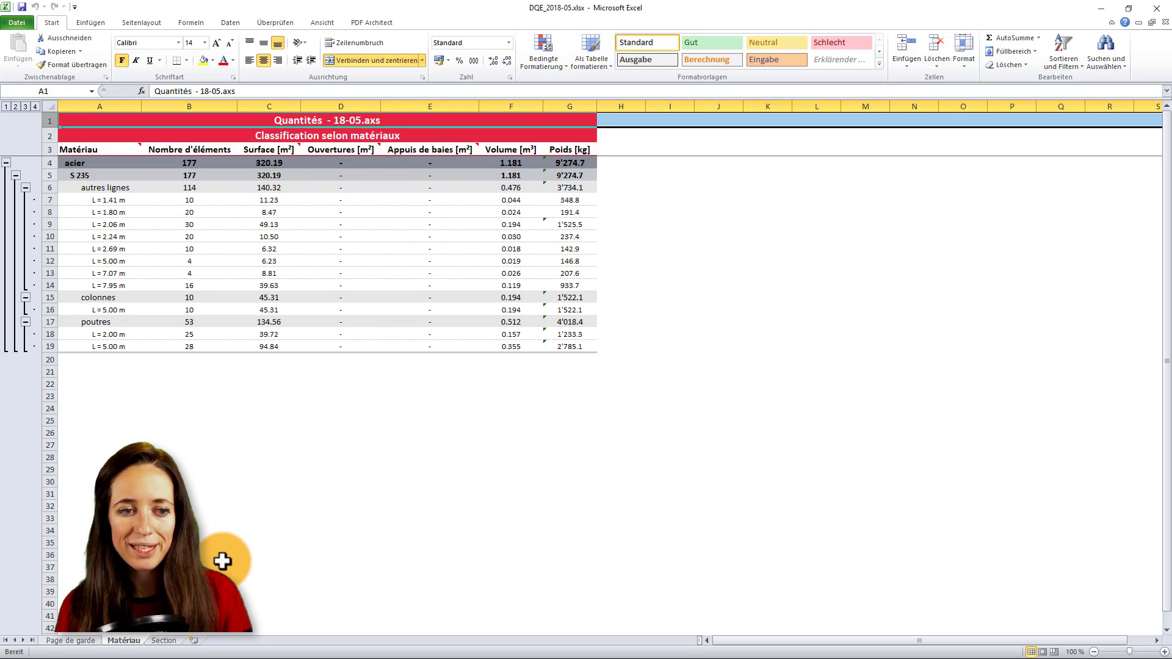
{"action": "left_click", "coordinate": [160, 641]}
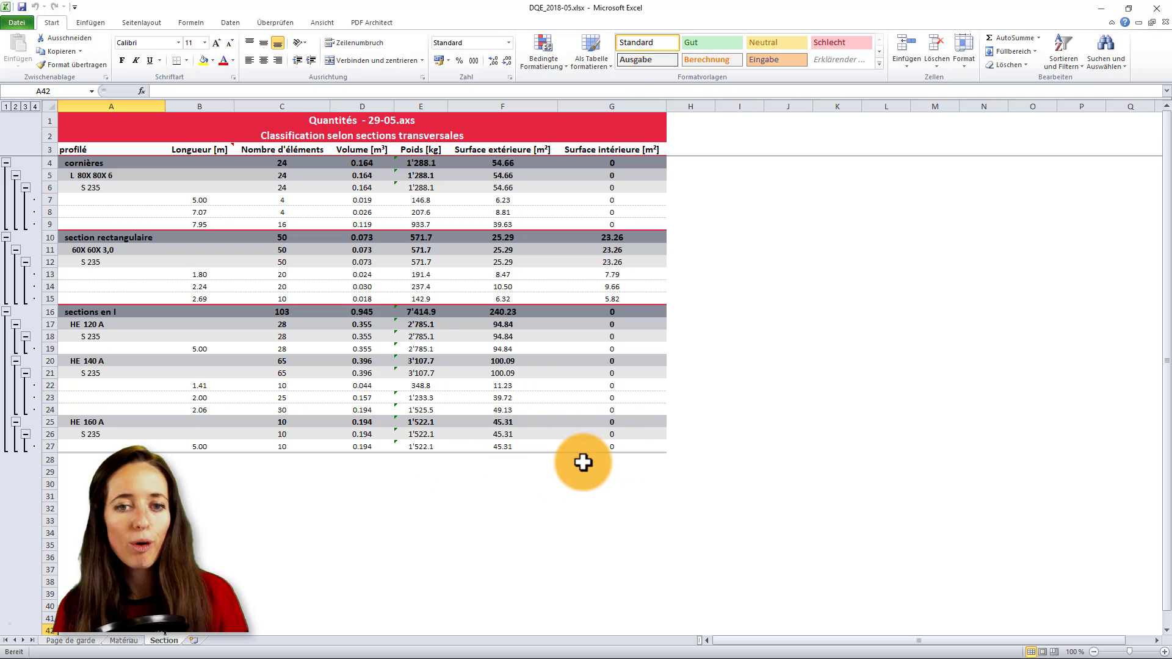
{"action": "left_click", "coordinate": [430, 472]}
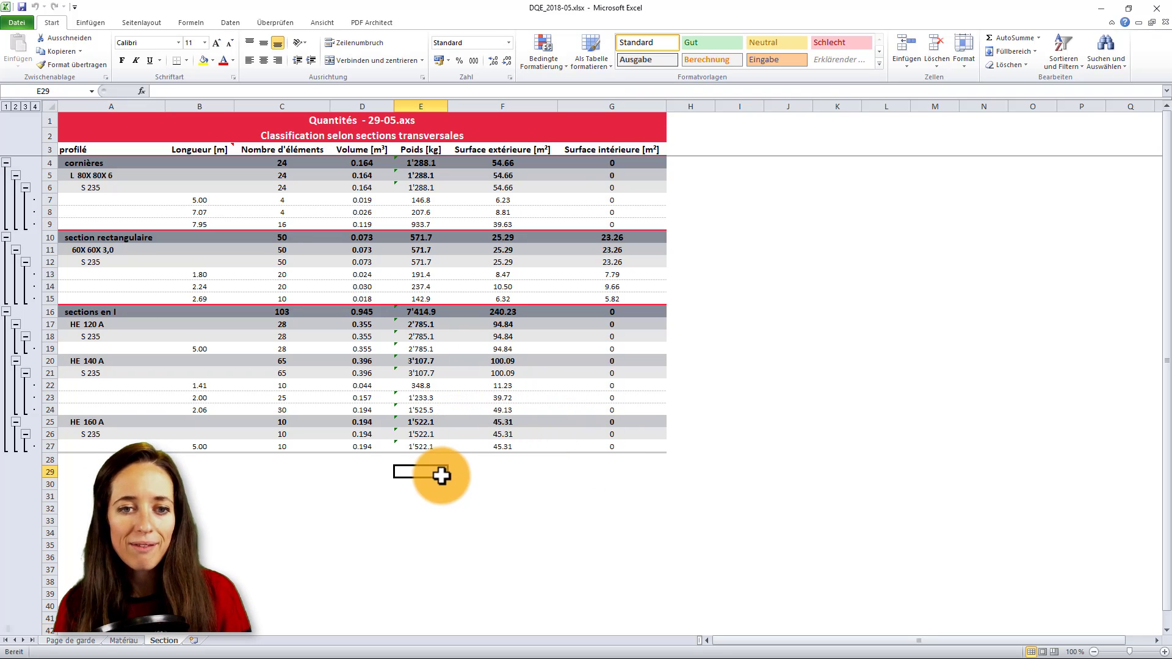
{"action": "left_click", "coordinate": [314, 477]}
{"action": "left_click", "coordinate": [470, 474]}
{"action": "left_click_drag", "start_coordinate": [366, 473], "coordinate": [406, 474]}
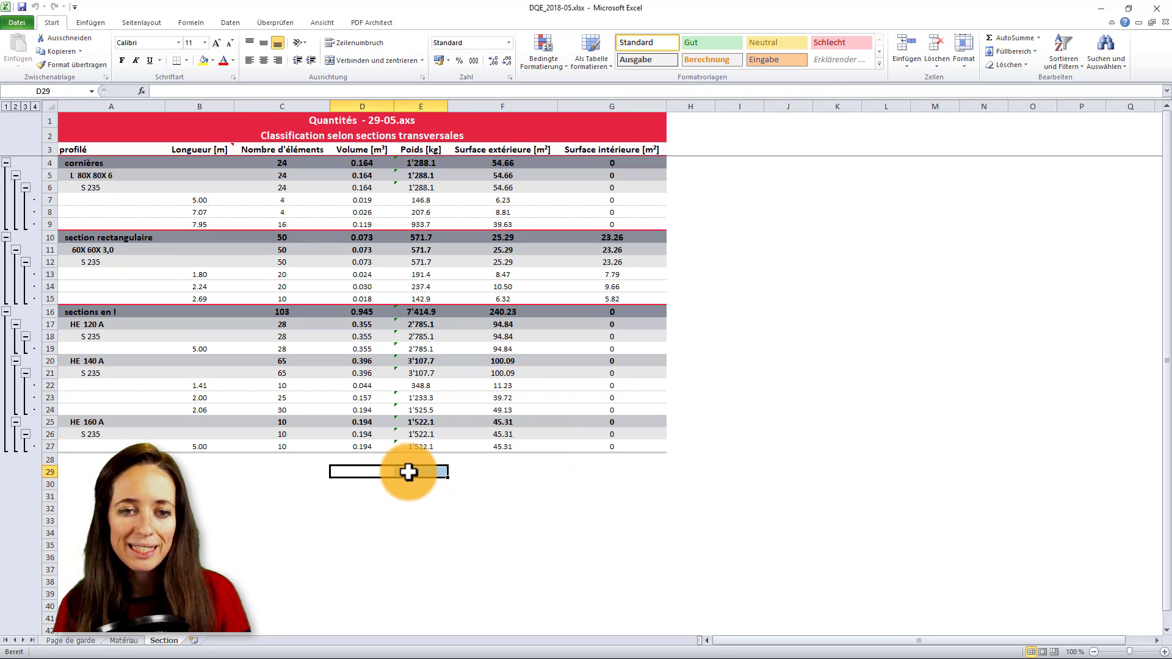
{"action": "left_click", "coordinate": [417, 472]}
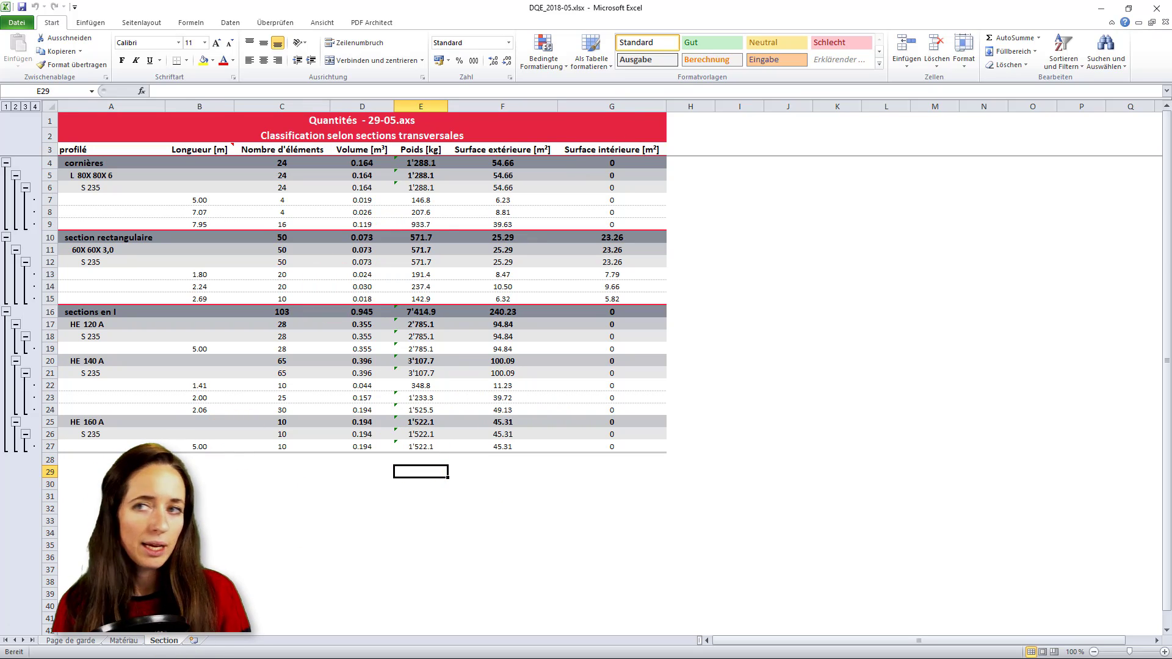
{"action": "left_click", "coordinate": [1101, 8]}
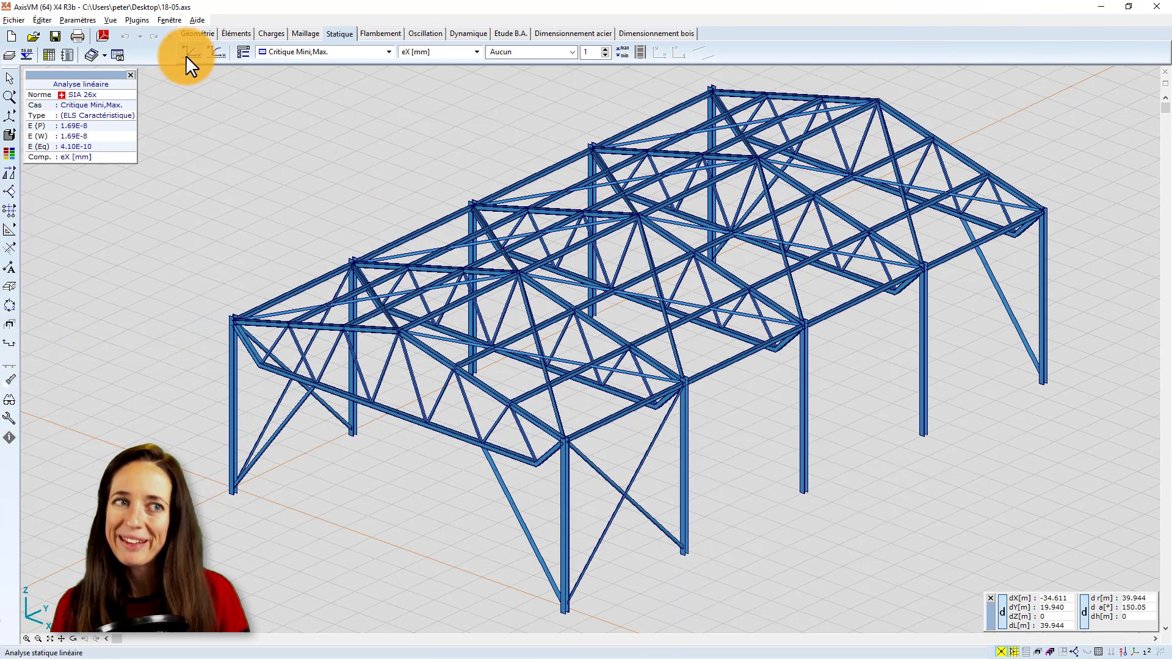
{"action": "left_click", "coordinate": [145, 20]}
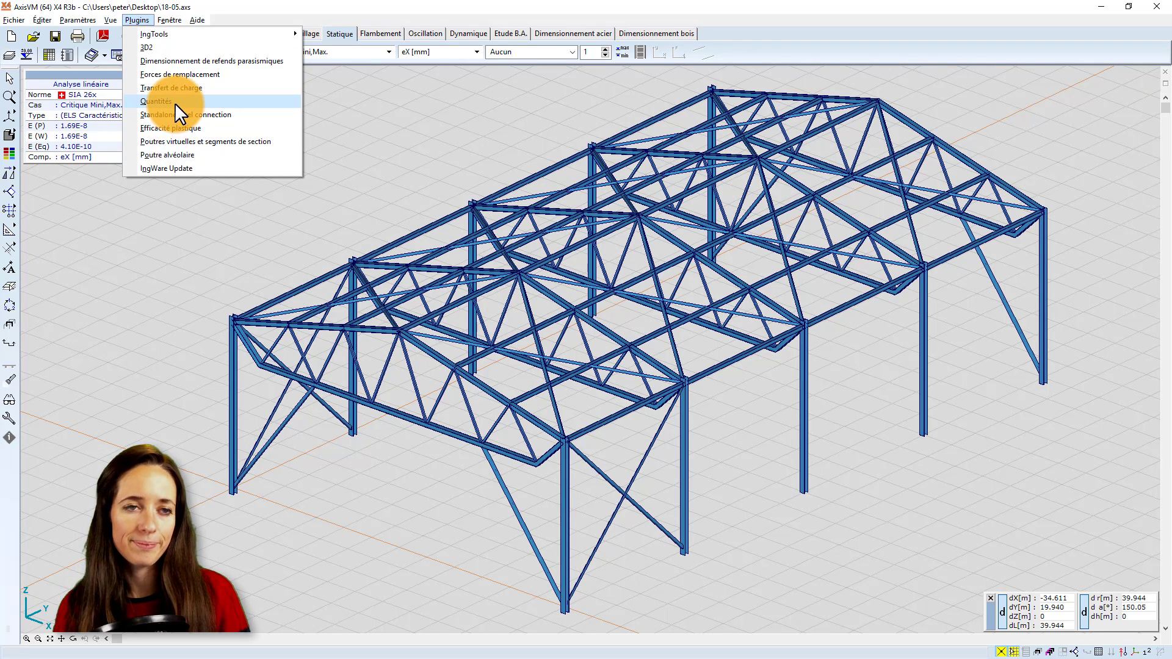
{"action": "key", "text": "Escape"}
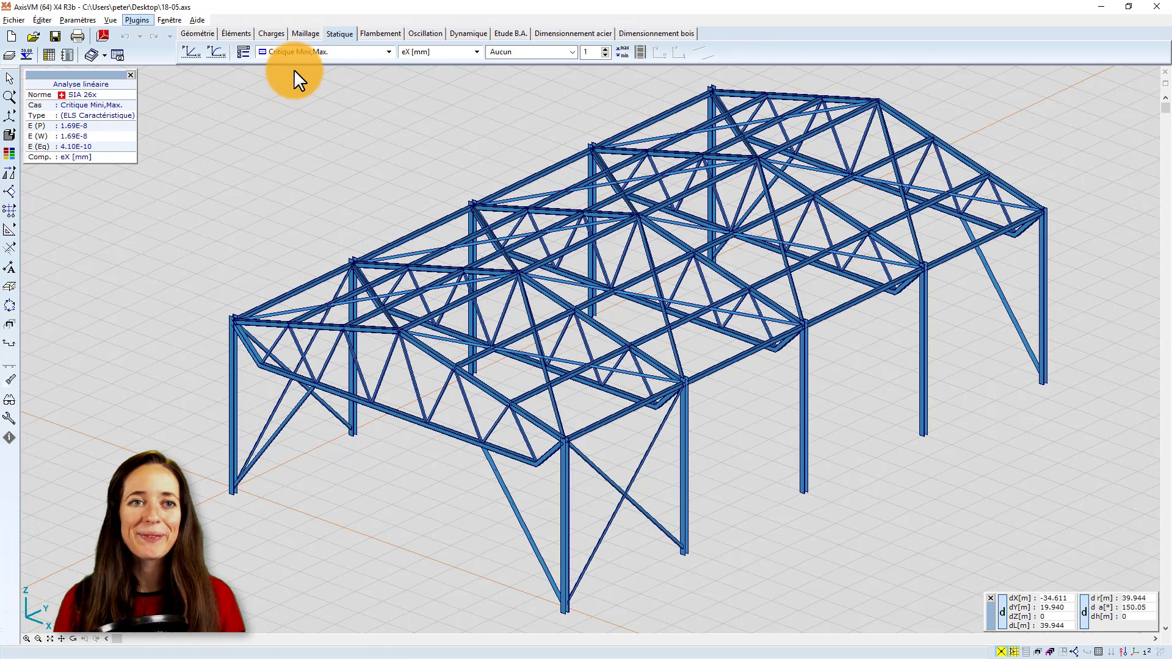
Step: Open the element data tables and display the properties of the S 235 steel in the Matériaux table
{"action": "left_click", "coordinate": [240, 35]}
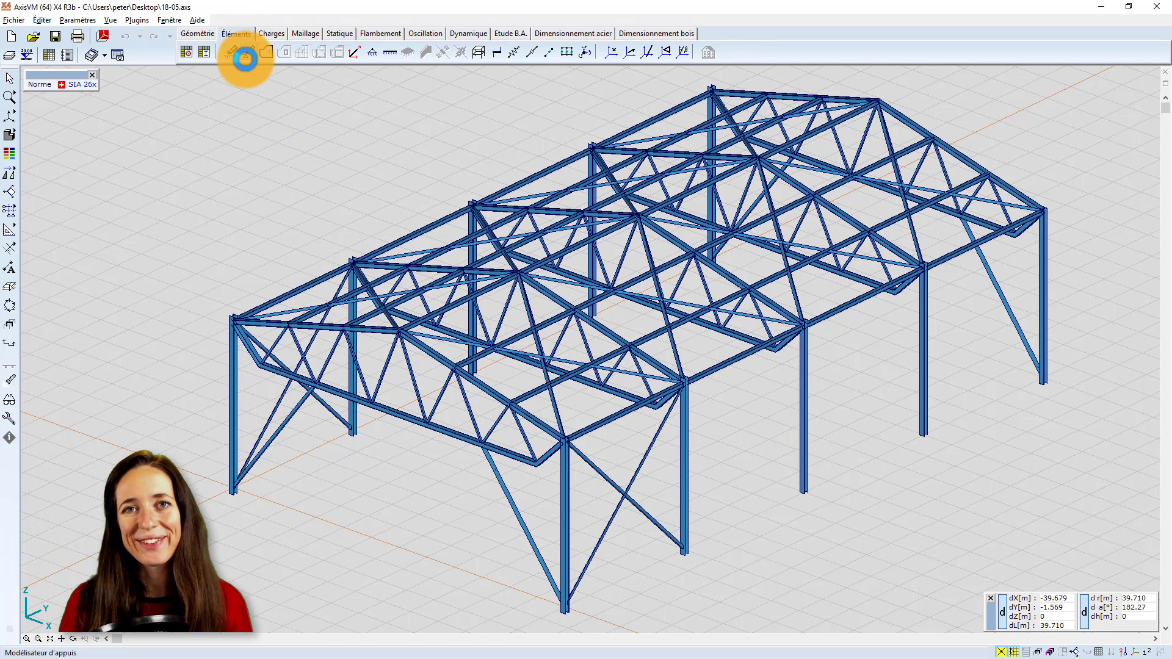
{"action": "left_click", "coordinate": [189, 57]}
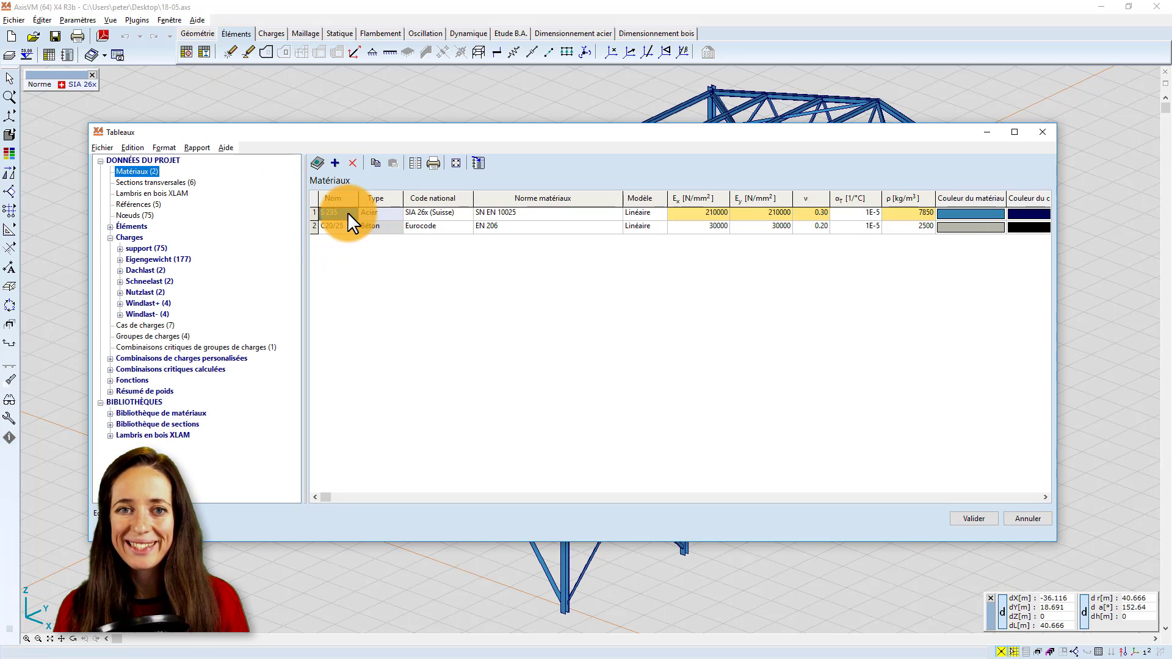
{"action": "left_click", "coordinate": [378, 213]}
{"action": "double_click", "coordinate": [379, 213]}
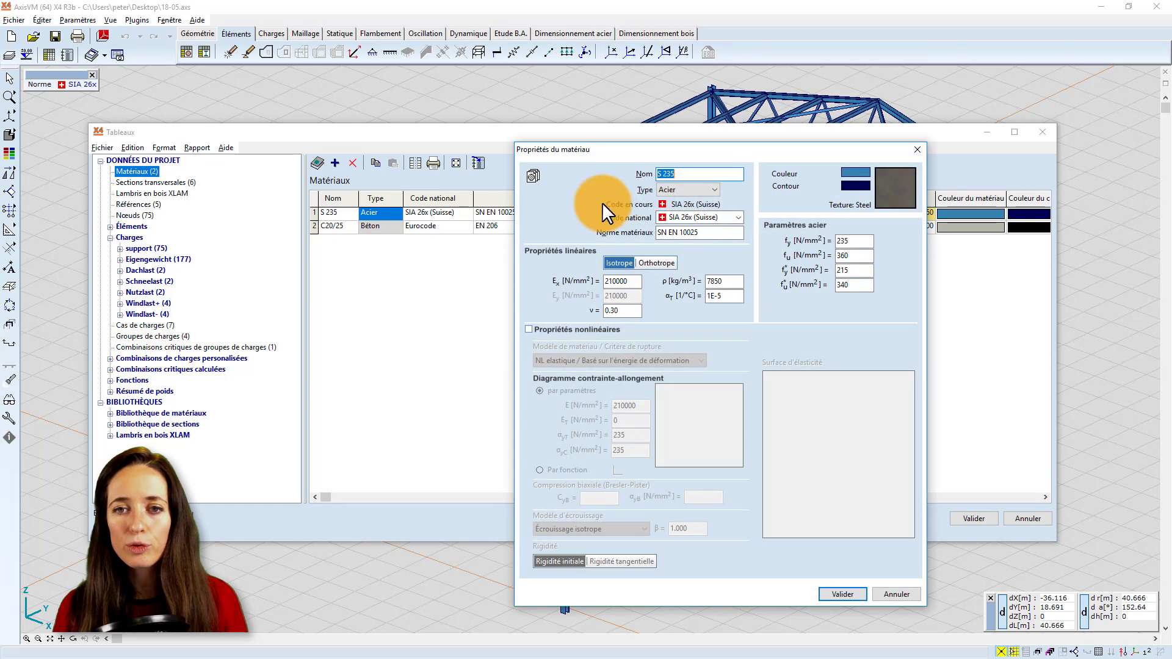
{"action": "left_click_drag", "start_coordinate": [679, 144], "coordinate": [568, 142]}
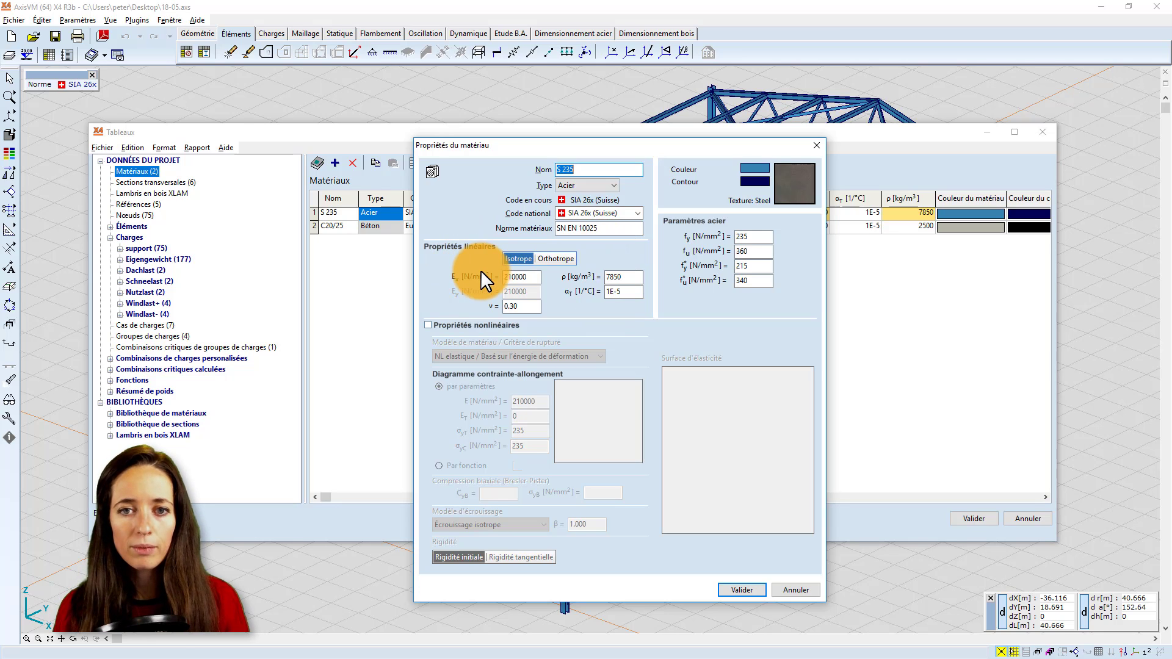
Step: Preview the nonlinear properties of S 235 and close the material properties and the tables without applying anything
{"action": "left_click", "coordinate": [428, 322]}
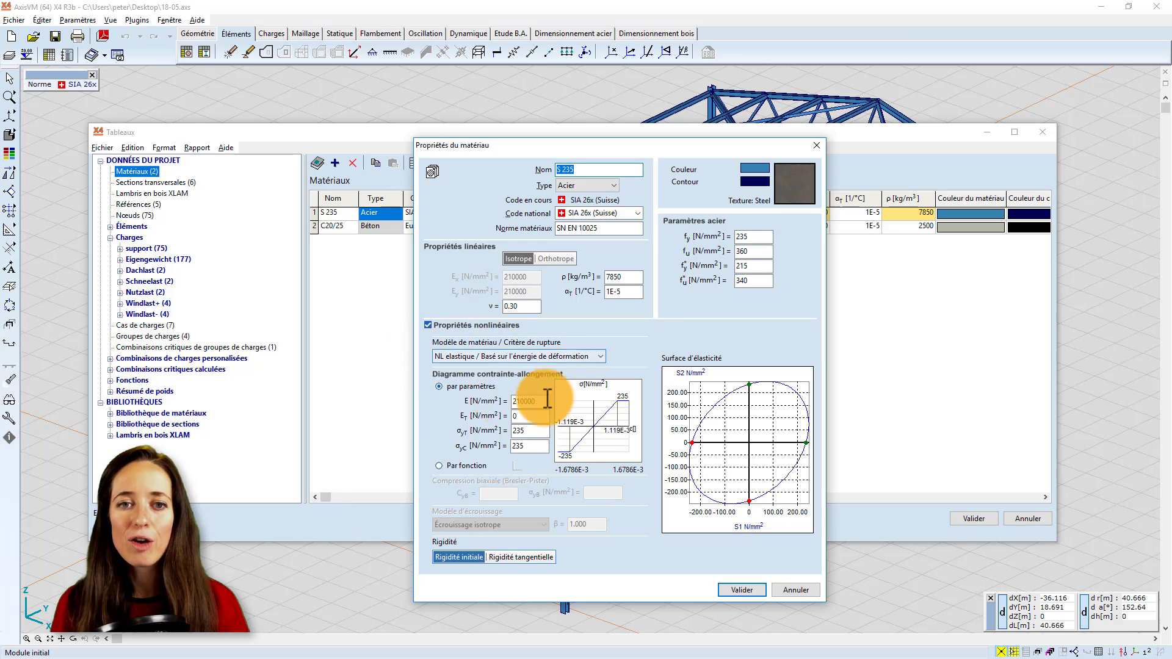
{"action": "left_click", "coordinate": [427, 324]}
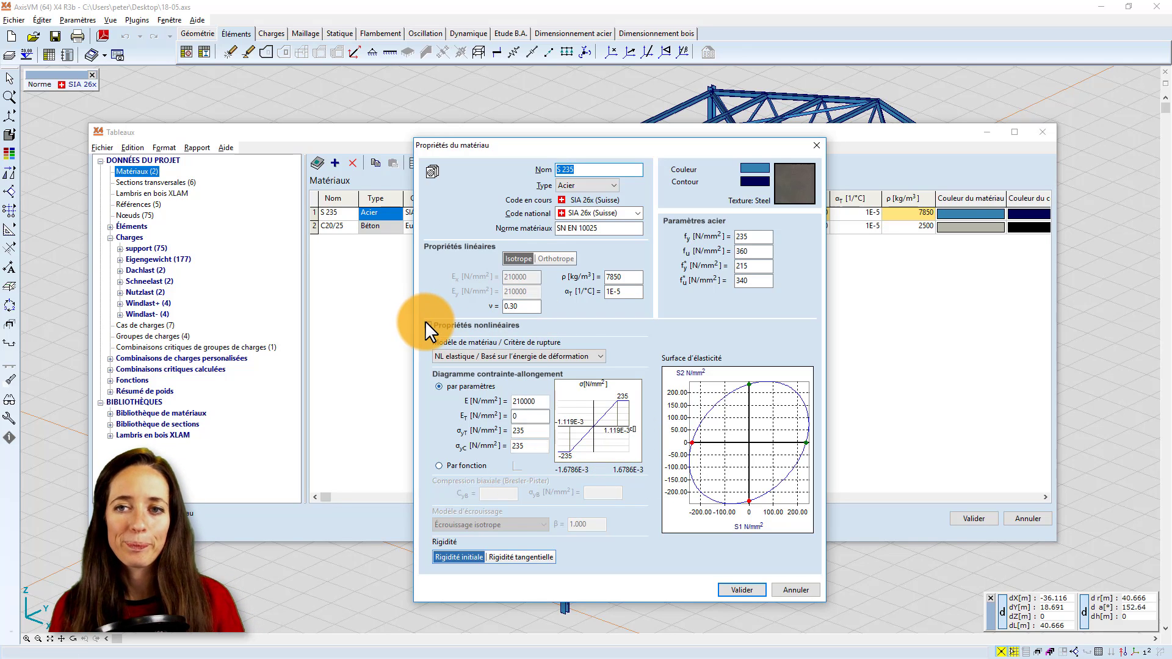
{"action": "left_click", "coordinate": [790, 584]}
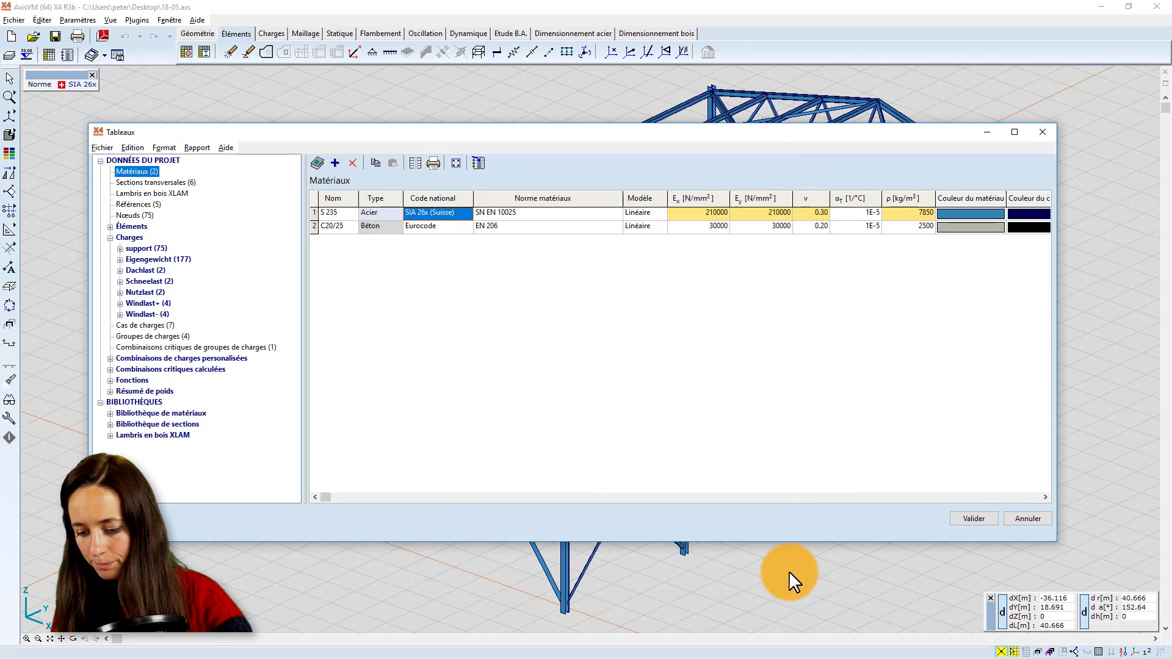
{"action": "left_click", "coordinate": [1036, 522]}
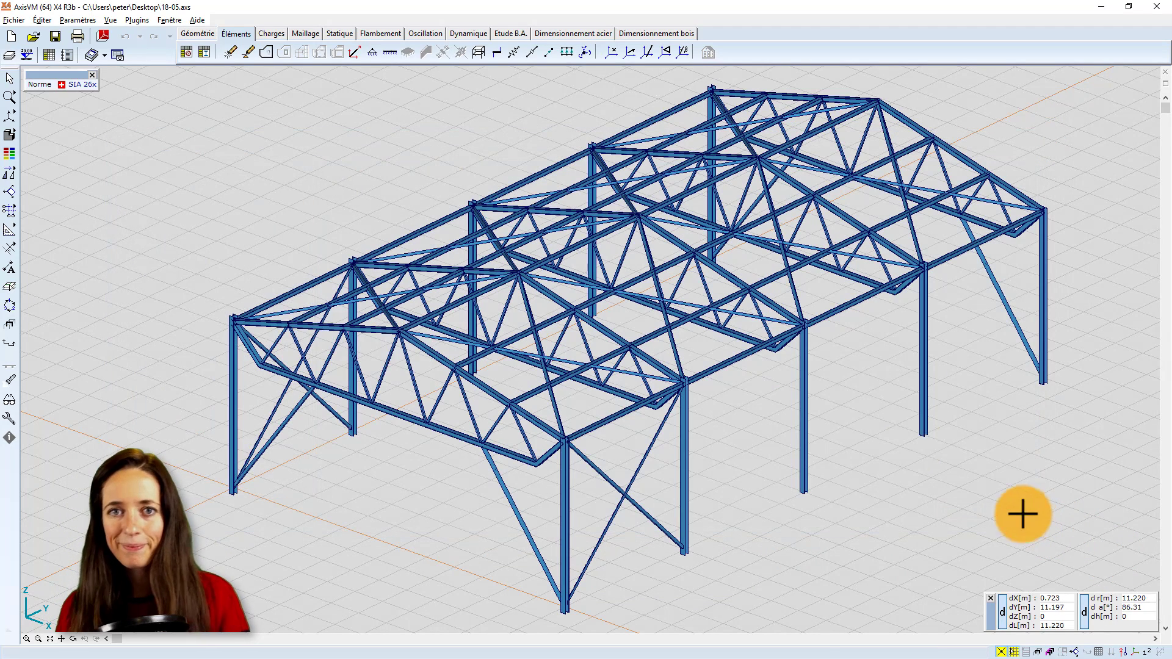
Step: Switch to steel design (Dimensionnement acier) and display the hall as a wireframe
{"action": "left_click", "coordinate": [344, 33]}
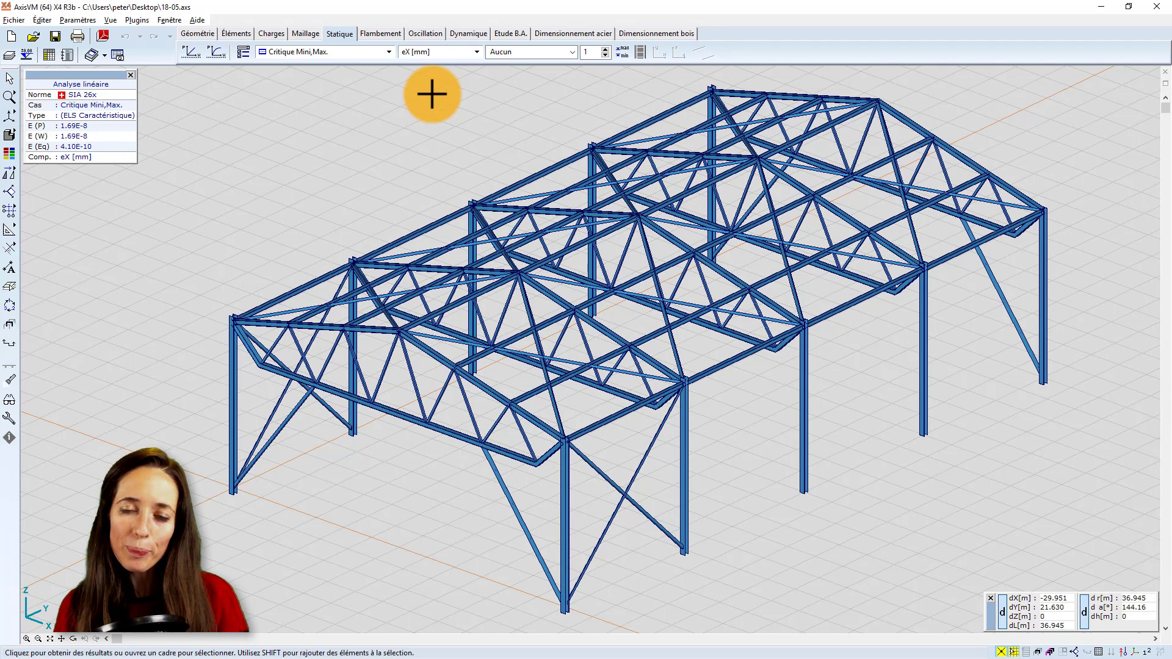
{"action": "left_click", "coordinate": [559, 34]}
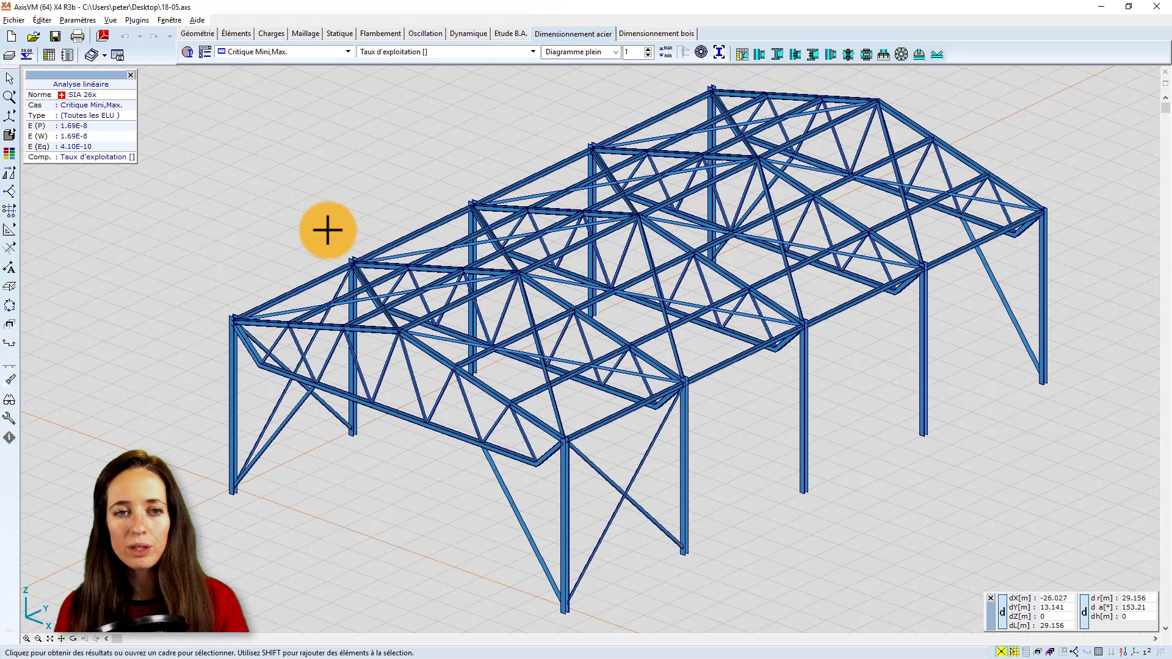
{"action": "left_click", "coordinate": [310, 283]}
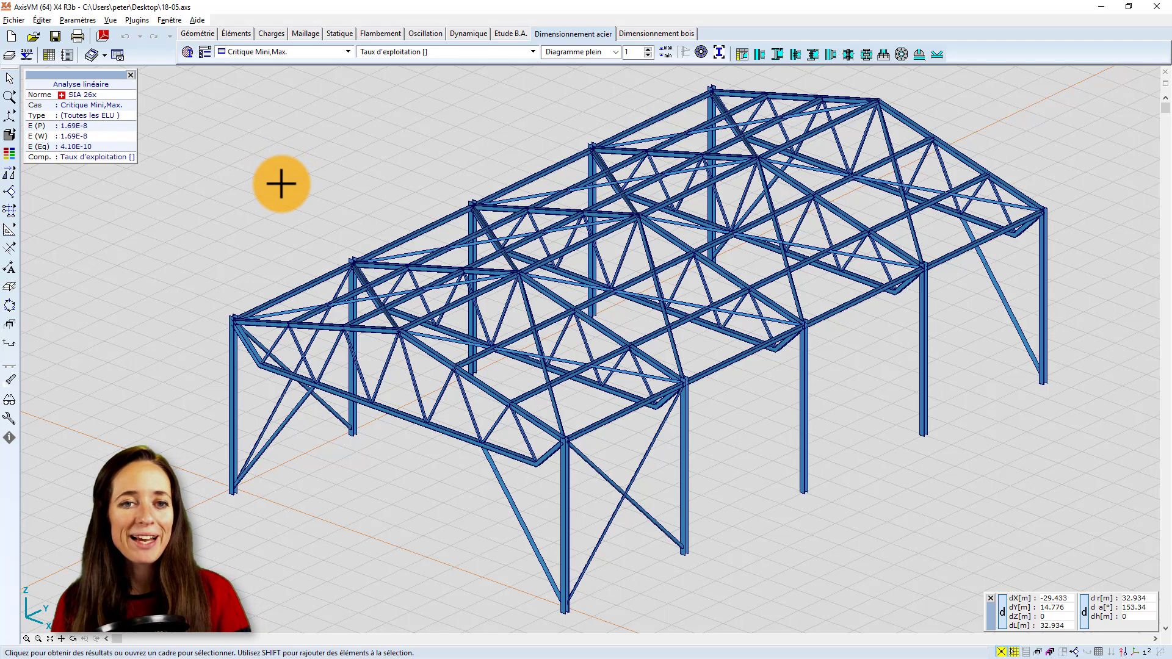
{"action": "left_click", "coordinate": [10, 134]}
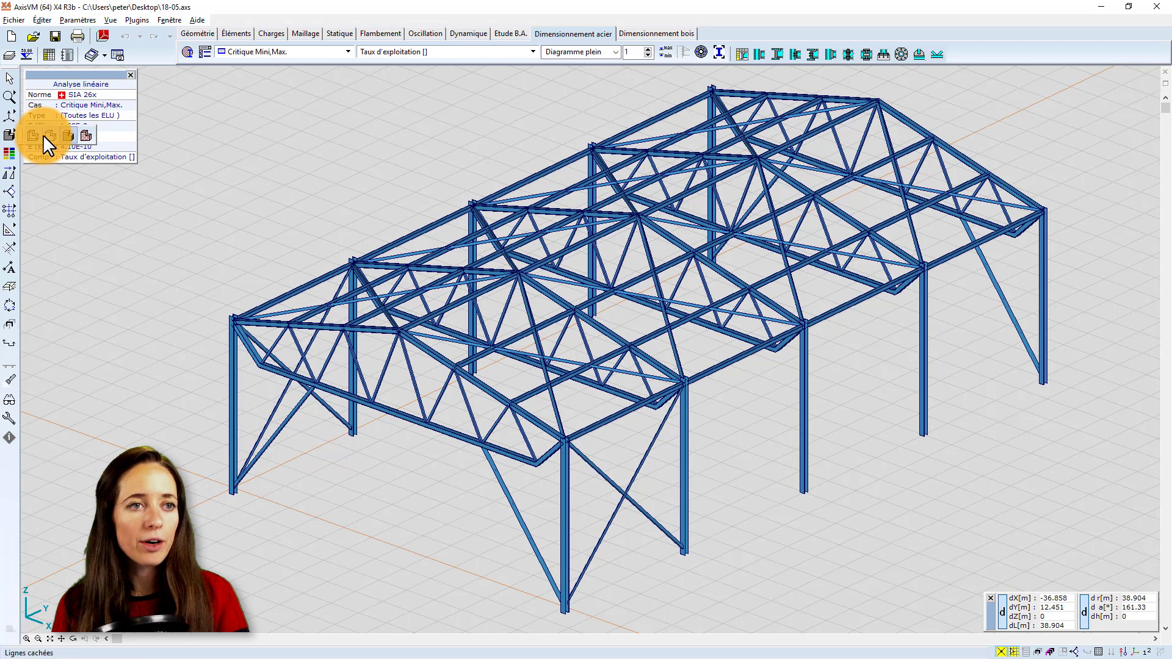
{"action": "left_click", "coordinate": [44, 137]}
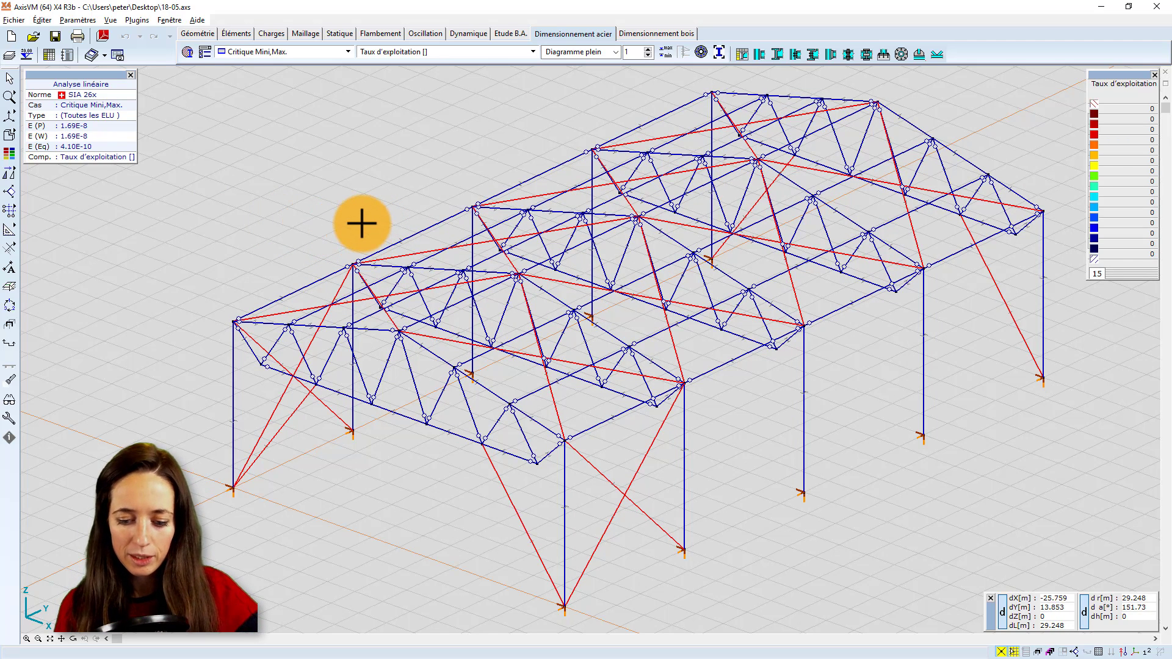
Step: Select the longitudinal roof members at the upper chord nodes in front view and assign them the default SIA 26x steel design parameters
{"action": "left_click", "coordinate": [187, 55]}
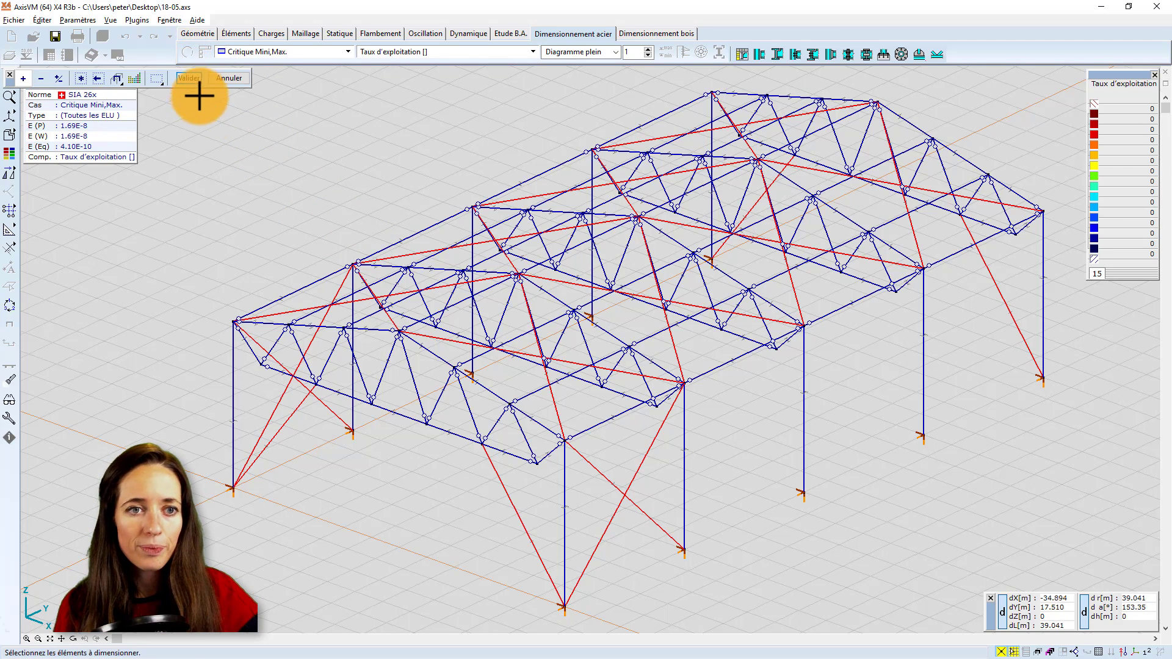
{"action": "left_click", "coordinate": [10, 115]}
{"action": "left_click", "coordinate": [28, 113]}
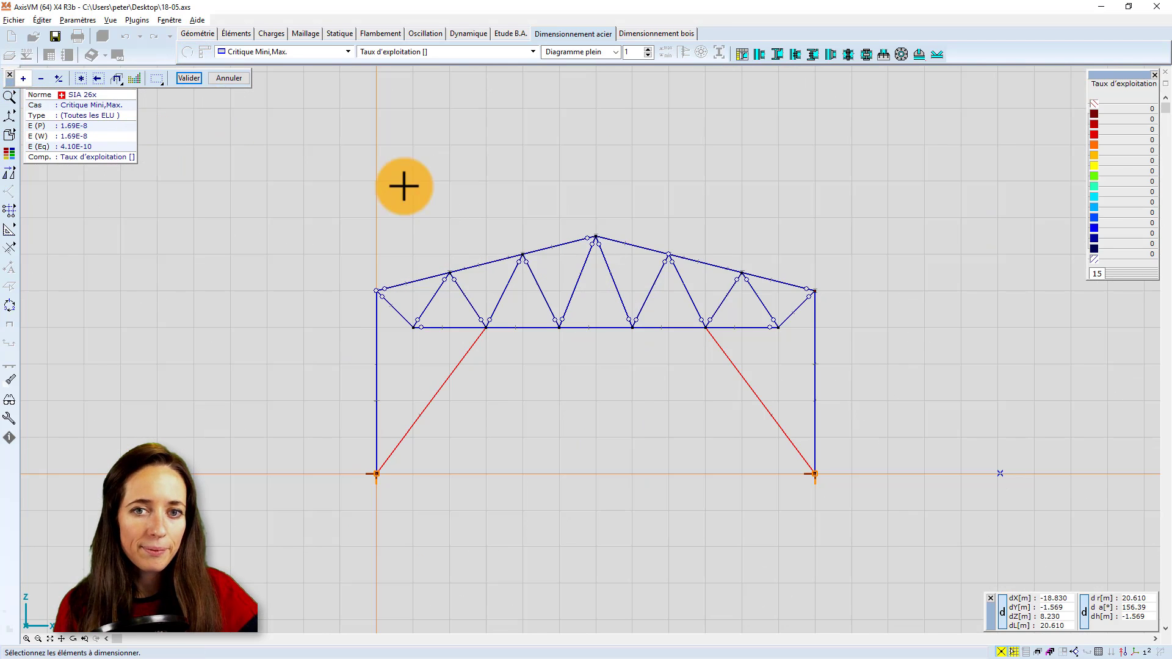
{"action": "scroll", "coordinate": [424, 275], "scroll_direction": "up", "scroll_amount": 1}
{"action": "middle_click_drag", "start_coordinate": [378, 224], "coordinate": [316, 179]}
{"action": "left_click_drag", "start_coordinate": [293, 236], "coordinate": [320, 246]}
{"action": "left_click_drag", "start_coordinate": [382, 205], "coordinate": [401, 236]}
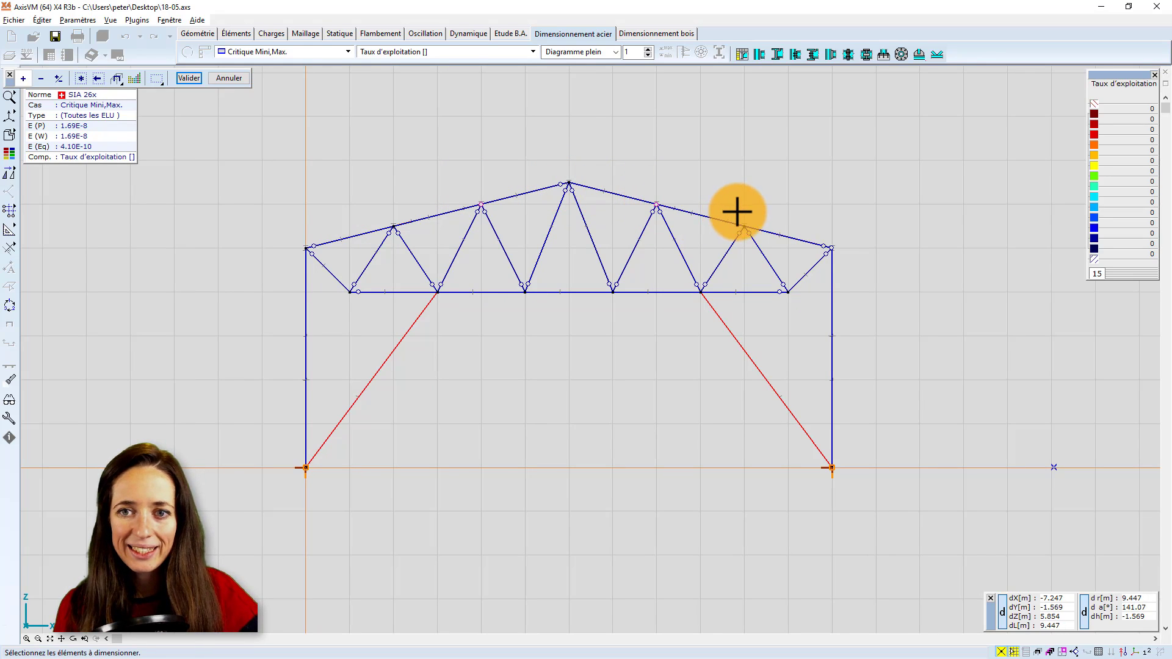
{"action": "left_click_drag", "start_coordinate": [823, 230], "coordinate": [834, 251]}
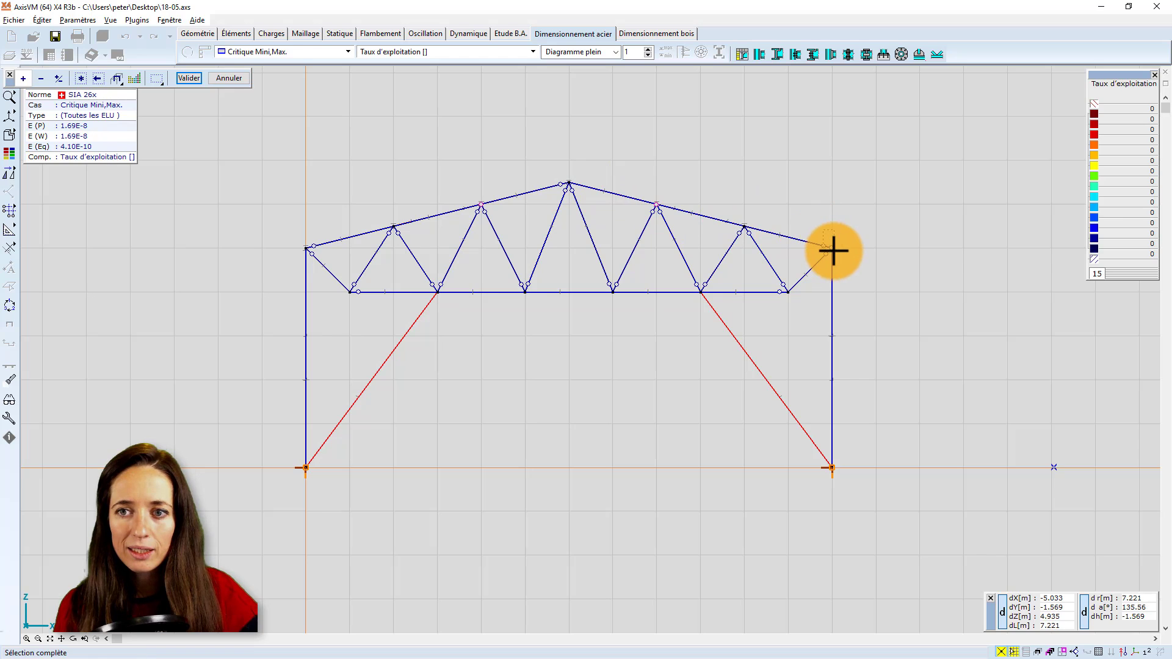
{"action": "left_click", "coordinate": [199, 77]}
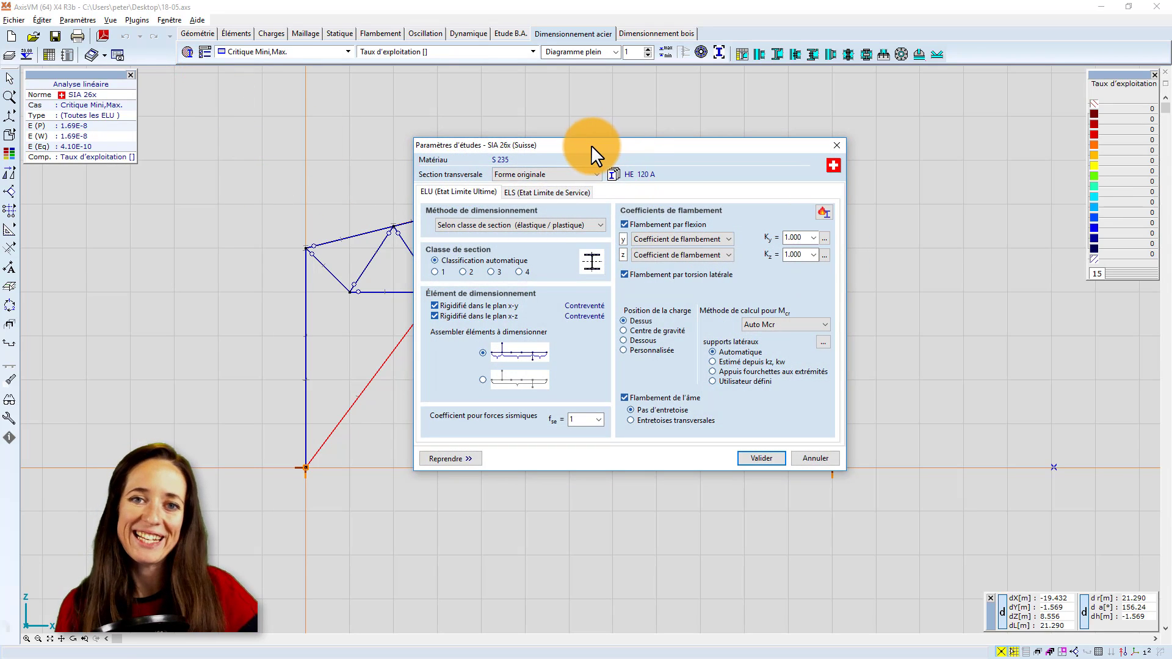
{"action": "left_click_drag", "start_coordinate": [591, 144], "coordinate": [584, 118]}
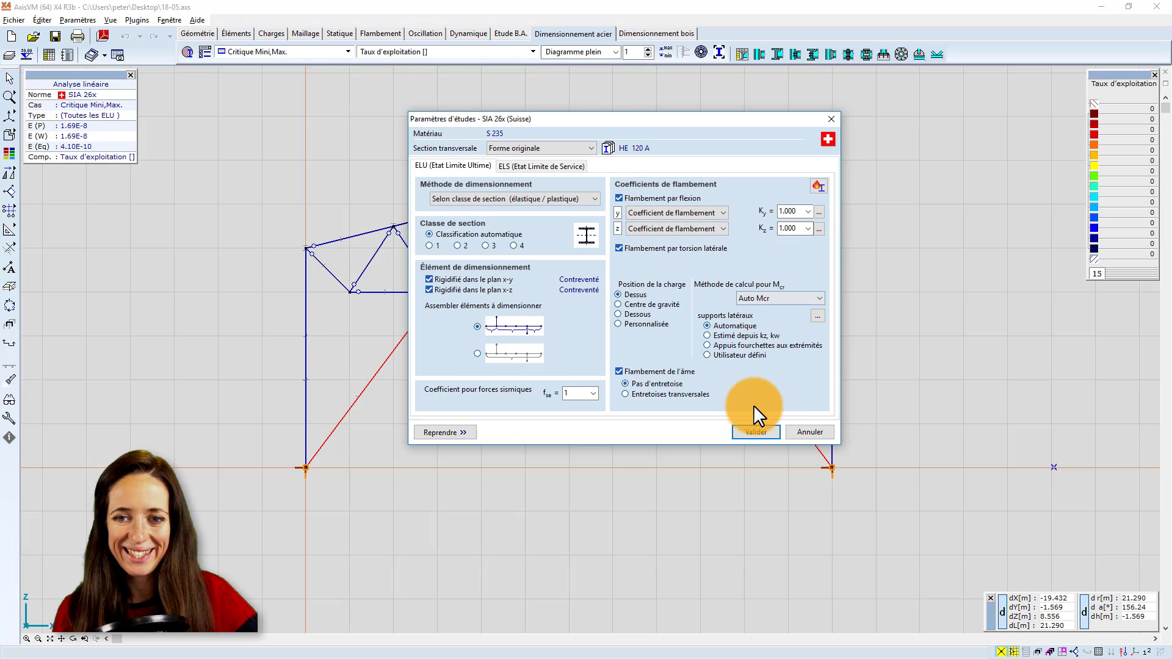
{"action": "left_click", "coordinate": [755, 431]}
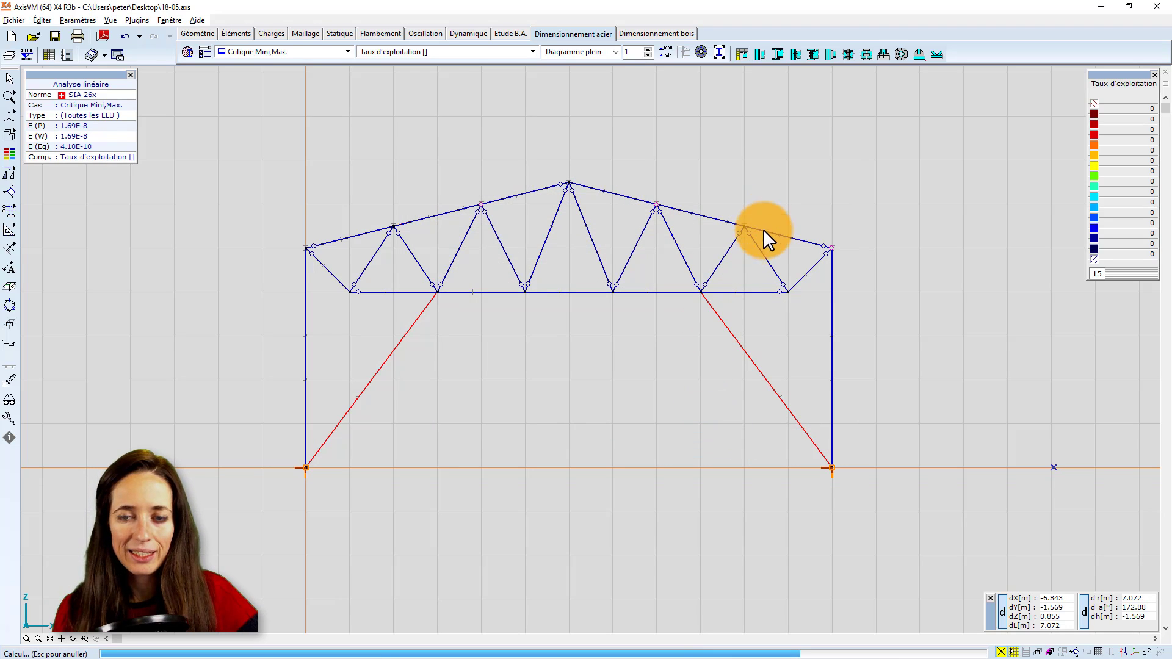
Step: Examine the utilization diagrams (Taux d'exploitation) of the purlins along the roof in a perspective view
{"action": "middle_click_drag", "start_coordinate": [721, 298], "coordinate": [640, 333], "text": "shift"}
{"action": "scroll", "coordinate": [678, 281], "scroll_direction": "up", "scroll_amount": 5}
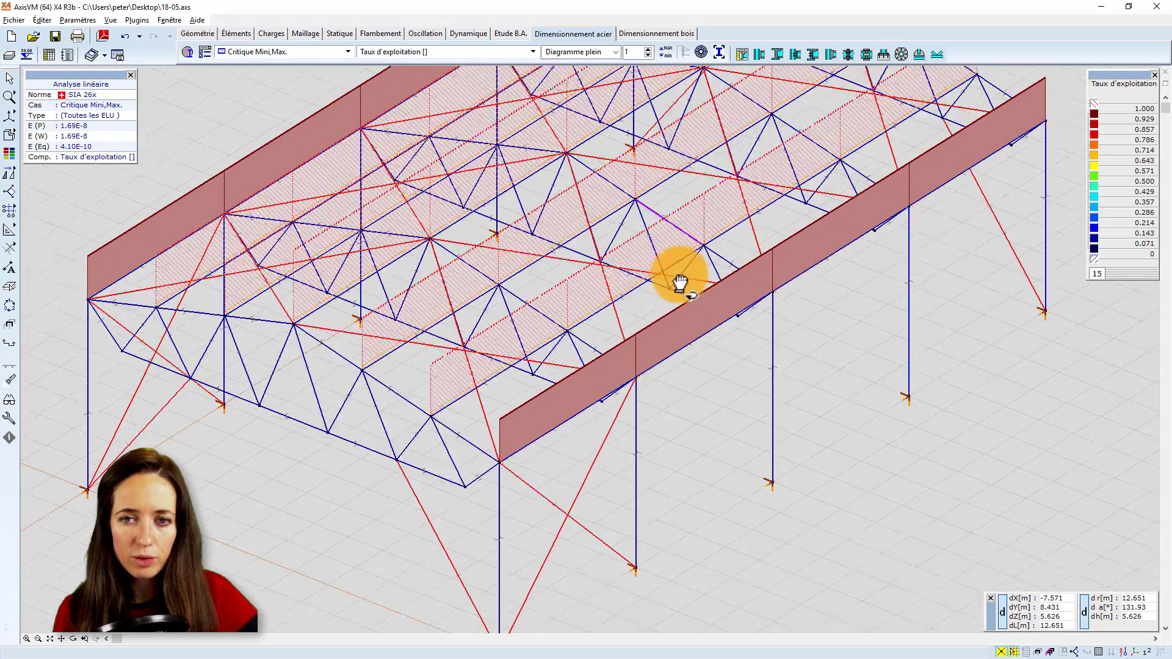
{"action": "mouse_move", "coordinate": [624, 313]}
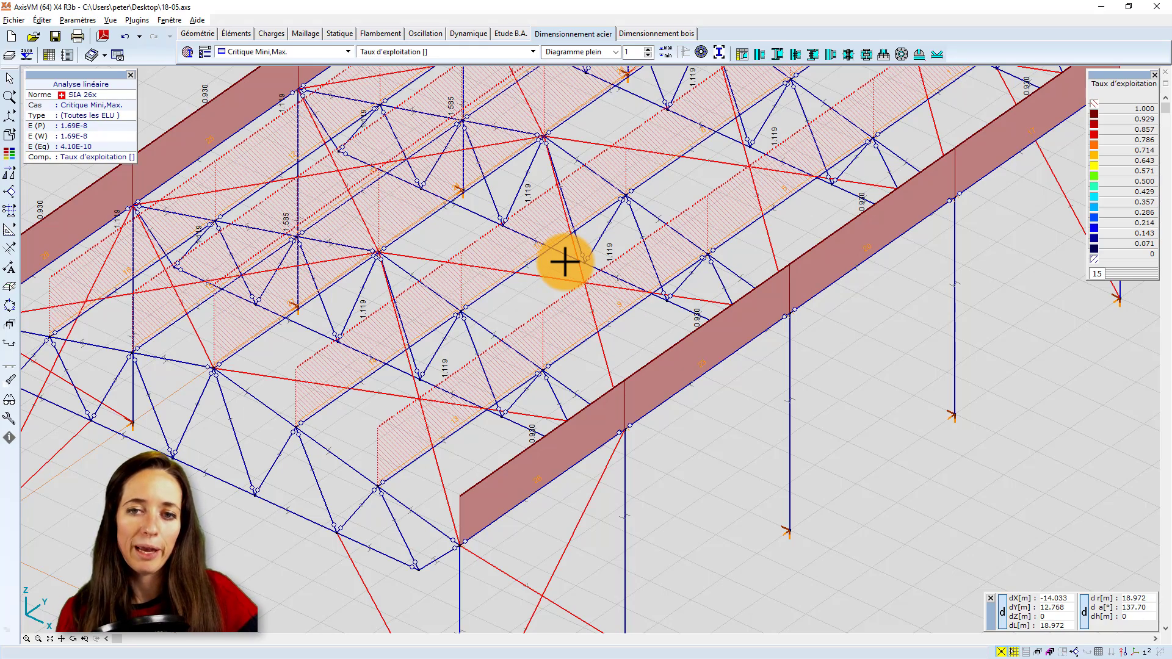
{"action": "scroll", "coordinate": [686, 283], "scroll_direction": "down", "scroll_amount": 1}
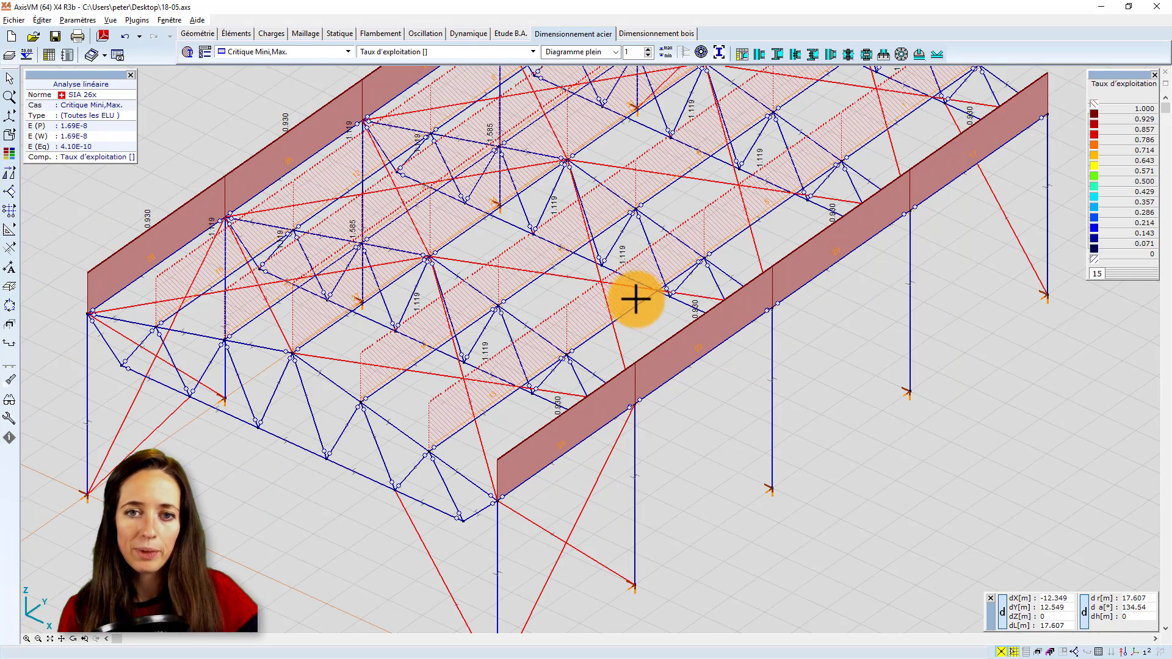
{"action": "scroll", "coordinate": [635, 299], "scroll_direction": "down", "scroll_amount": 3}
{"action": "middle_click_drag", "start_coordinate": [633, 309], "coordinate": [675, 374]}
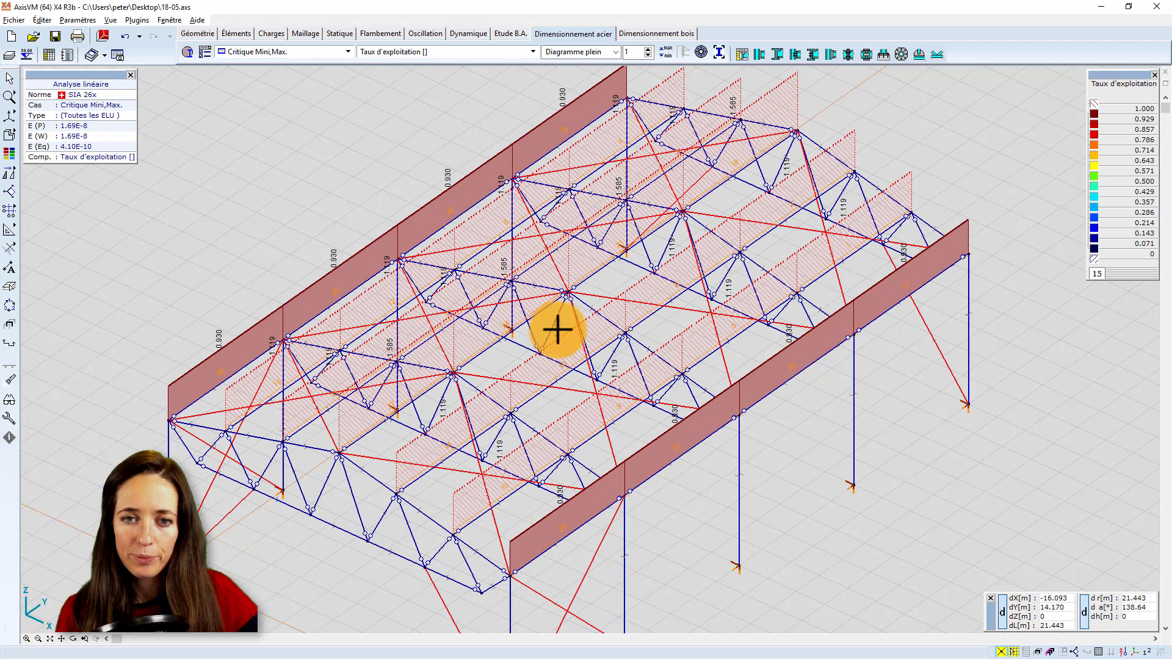
{"action": "mouse_move", "coordinate": [647, 320]}
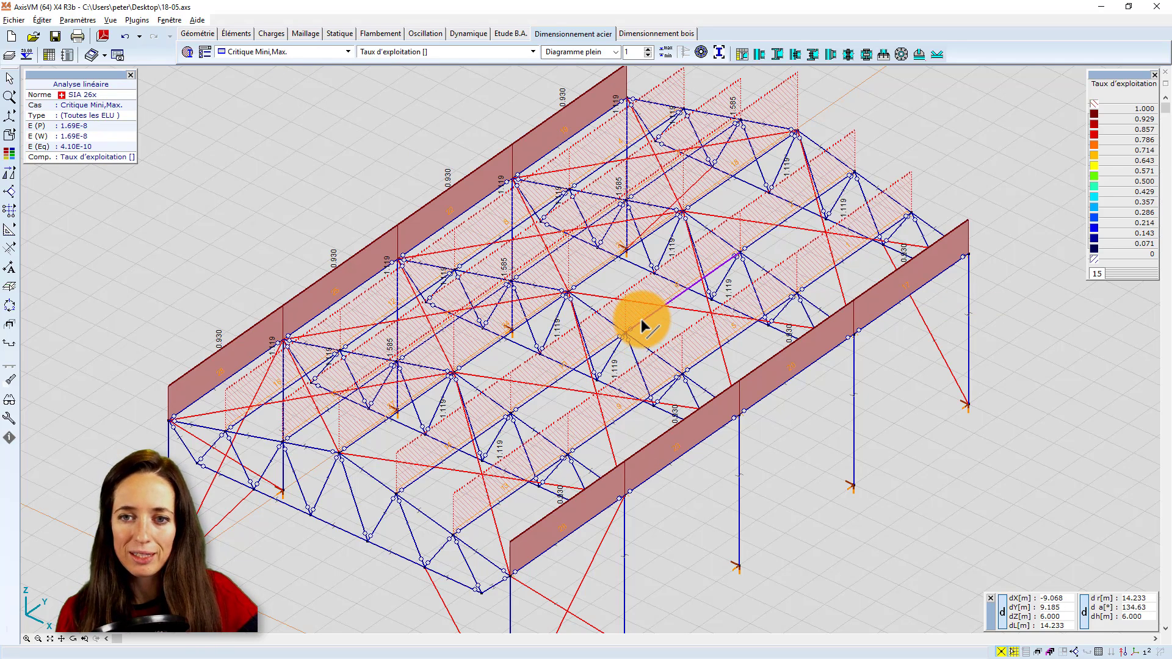
{"action": "middle_click_drag", "start_coordinate": [720, 361], "coordinate": [666, 331]}
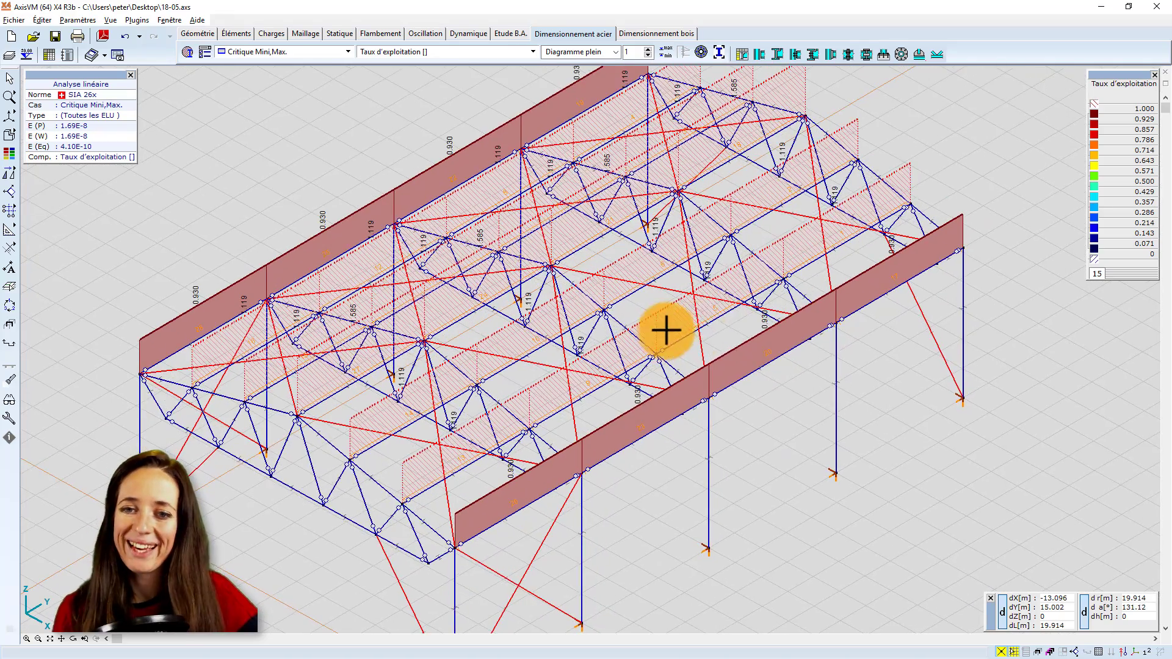
{"action": "scroll", "coordinate": [719, 330], "scroll_direction": "up", "scroll_amount": 1}
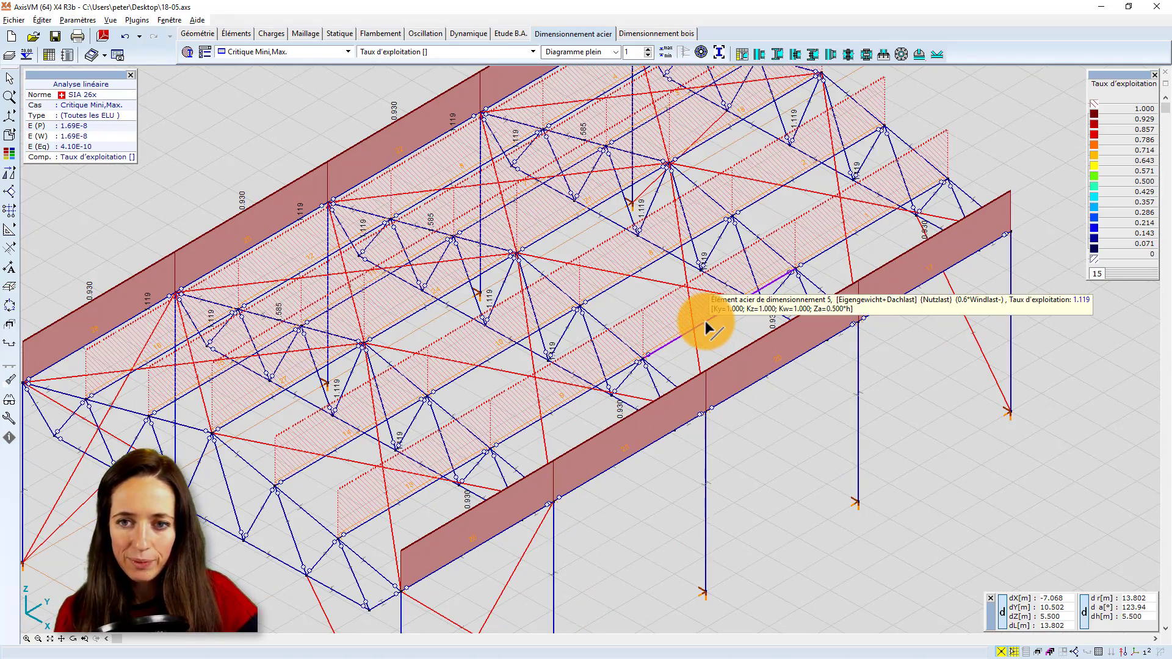
Step: Open the steel design results of purlin design element 5 and display its detailed design calculations
{"action": "left_click", "coordinate": [707, 328]}
{"action": "left_click_drag", "start_coordinate": [817, 94], "coordinate": [665, 125]}
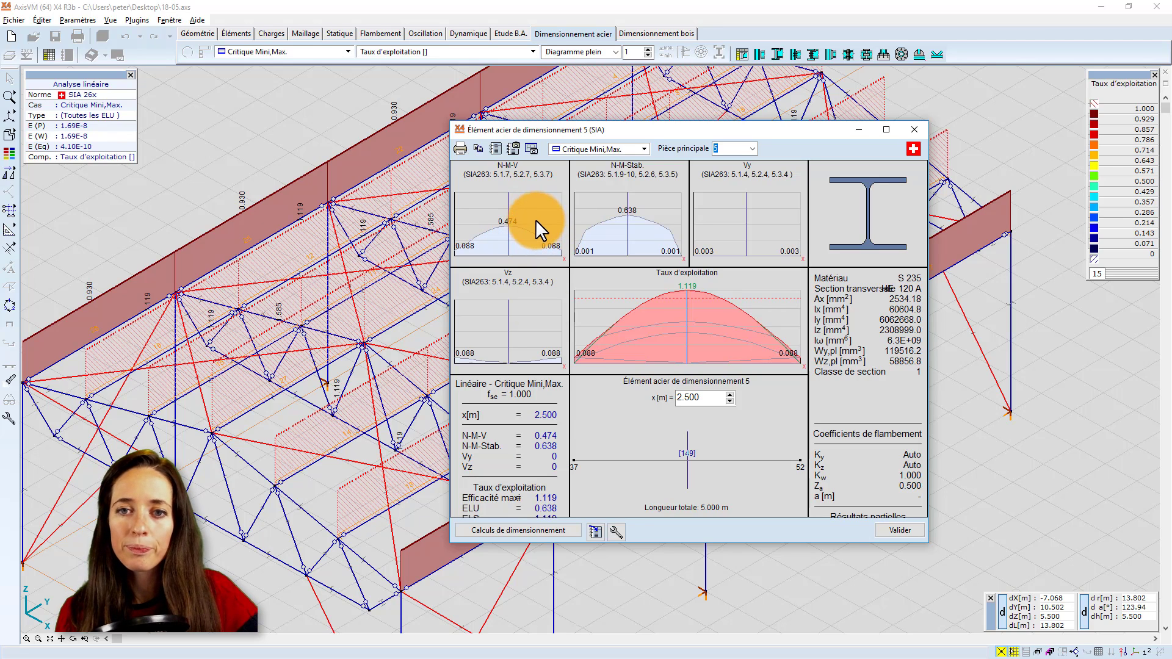
{"action": "left_click", "coordinate": [516, 531]}
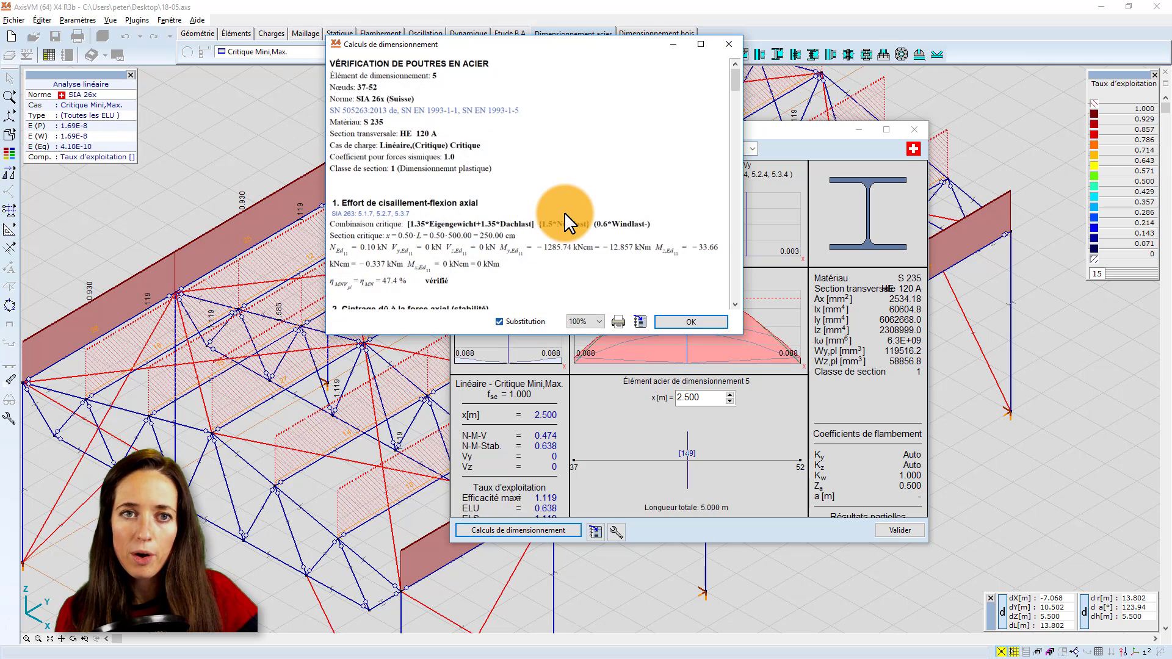
Step: Examine the purlin's bending, stability, shear and ELS verifications in the design calculations, keeping the result diagrams in view
{"action": "scroll", "coordinate": [564, 211], "scroll_direction": "down", "scroll_amount": 3}
{"action": "scroll", "coordinate": [564, 212], "scroll_direction": "up", "scroll_amount": 3}
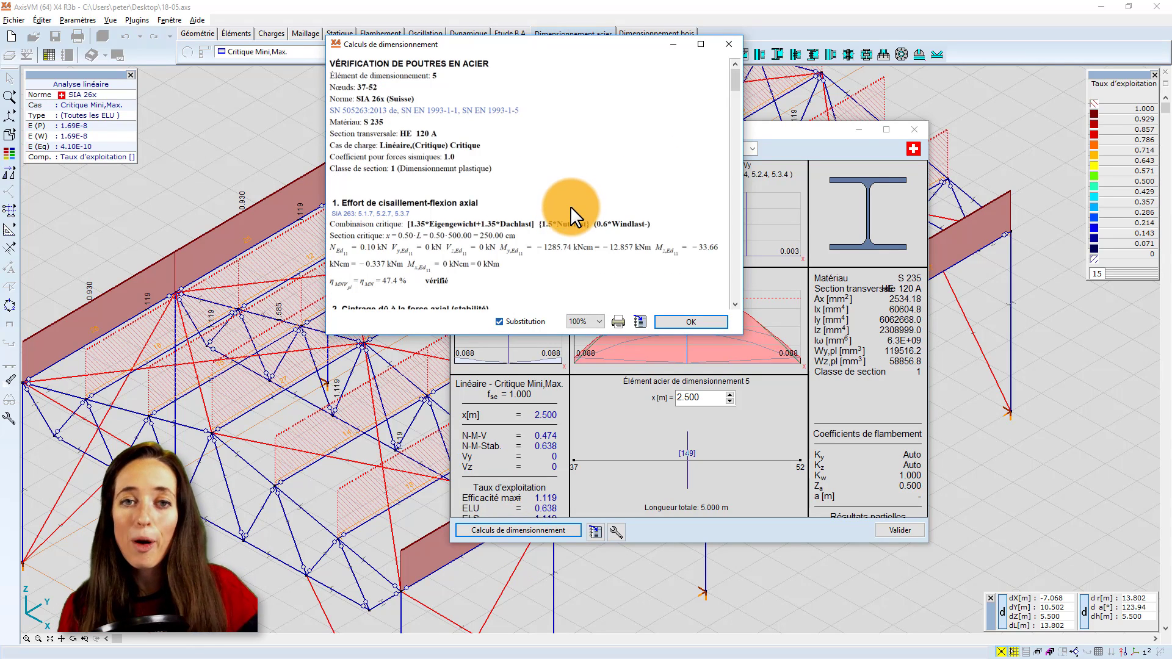
{"action": "scroll", "coordinate": [570, 206], "scroll_direction": "down", "scroll_amount": 1}
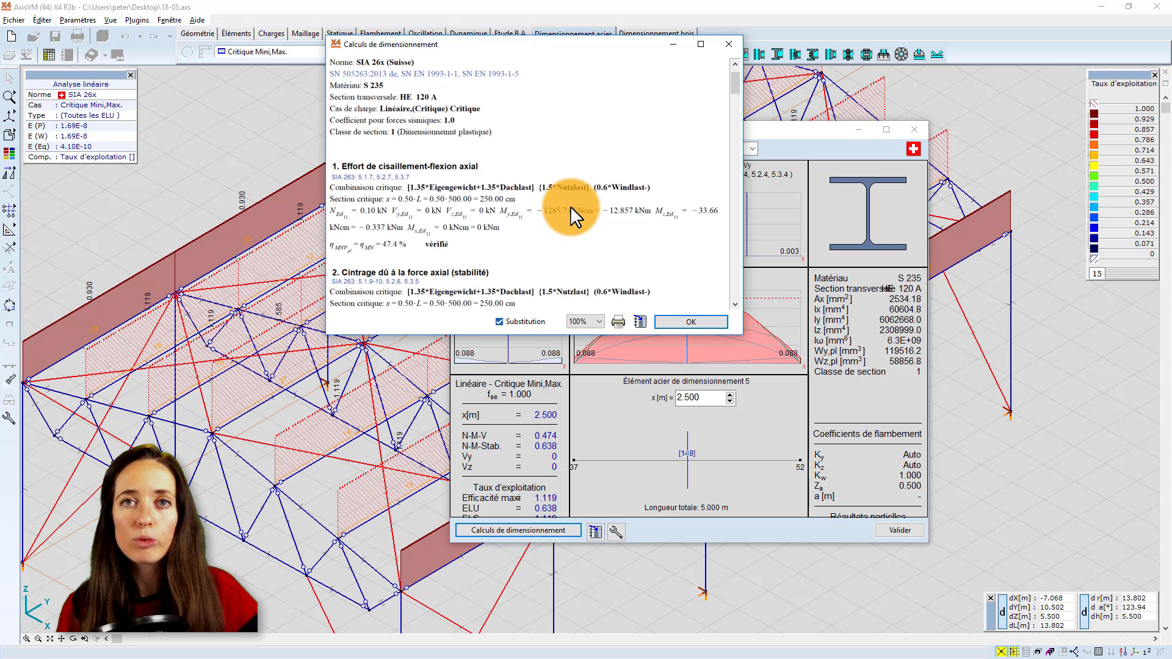
{"action": "scroll", "coordinate": [571, 204], "scroll_direction": "down", "scroll_amount": 10}
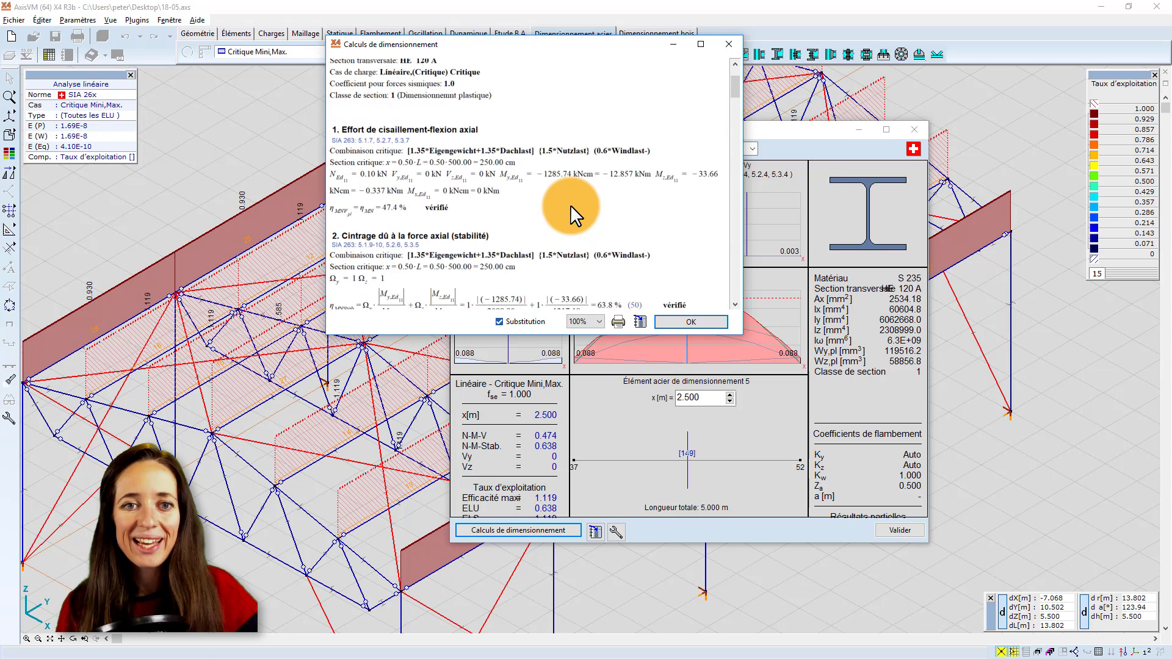
{"action": "scroll", "coordinate": [573, 200], "scroll_direction": "down", "scroll_amount": 10}
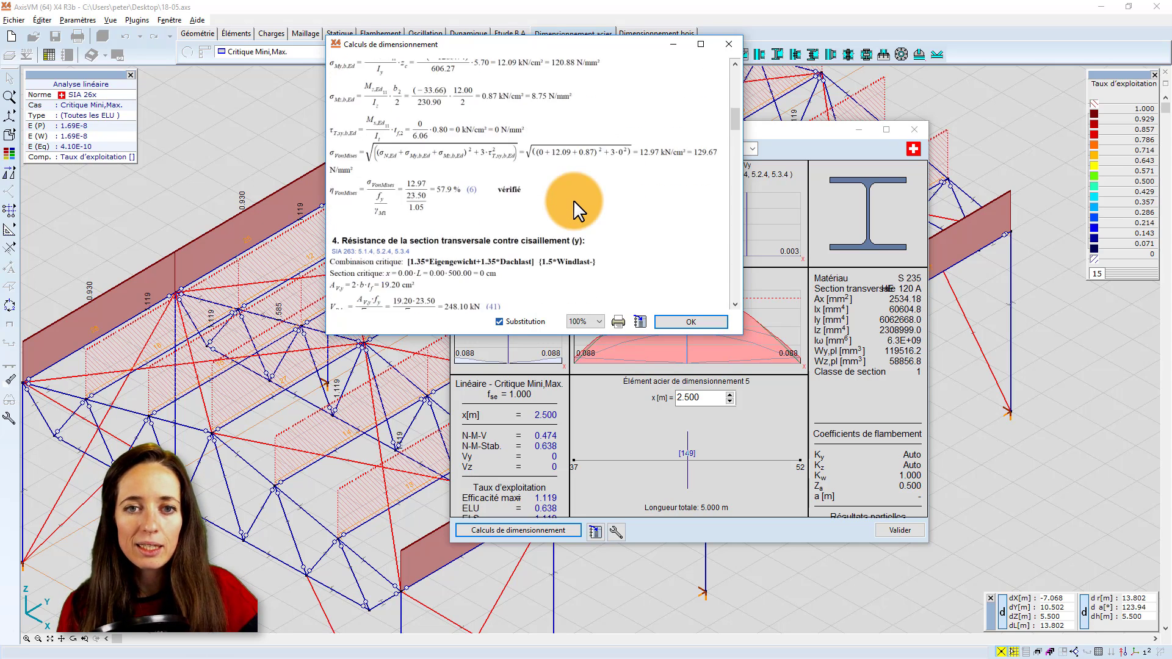
{"action": "scroll", "coordinate": [573, 200], "scroll_direction": "down", "scroll_amount": 10}
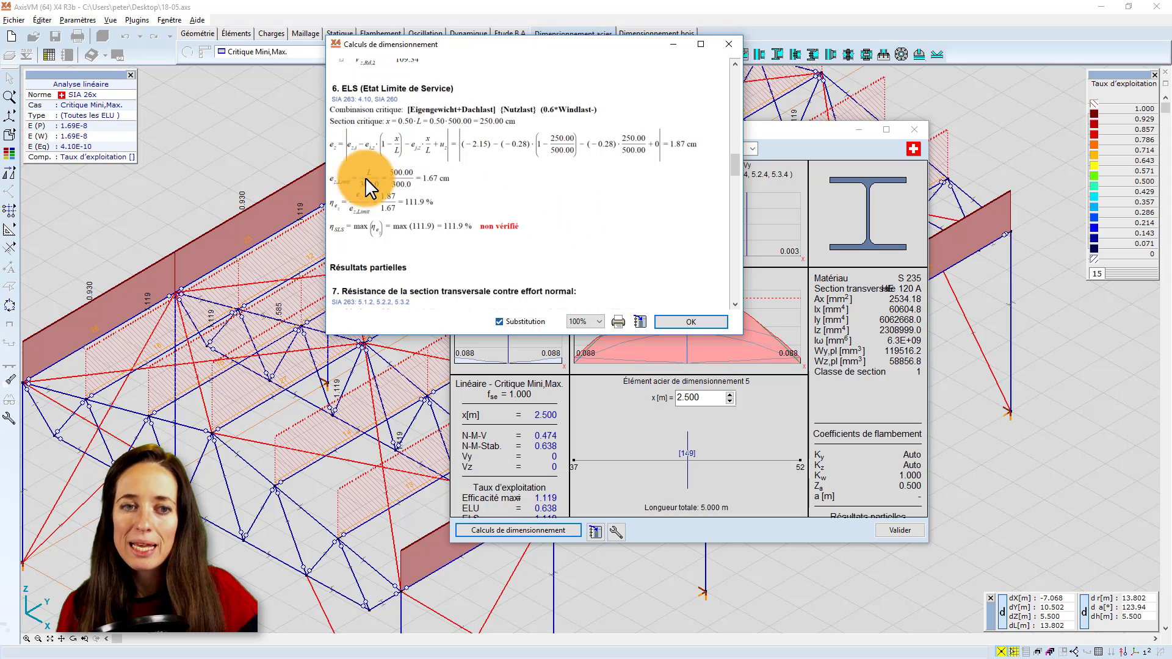
{"action": "left_click_drag", "start_coordinate": [537, 42], "coordinate": [320, 239]}
{"action": "scroll", "coordinate": [347, 306], "scroll_direction": "down", "scroll_amount": 15}
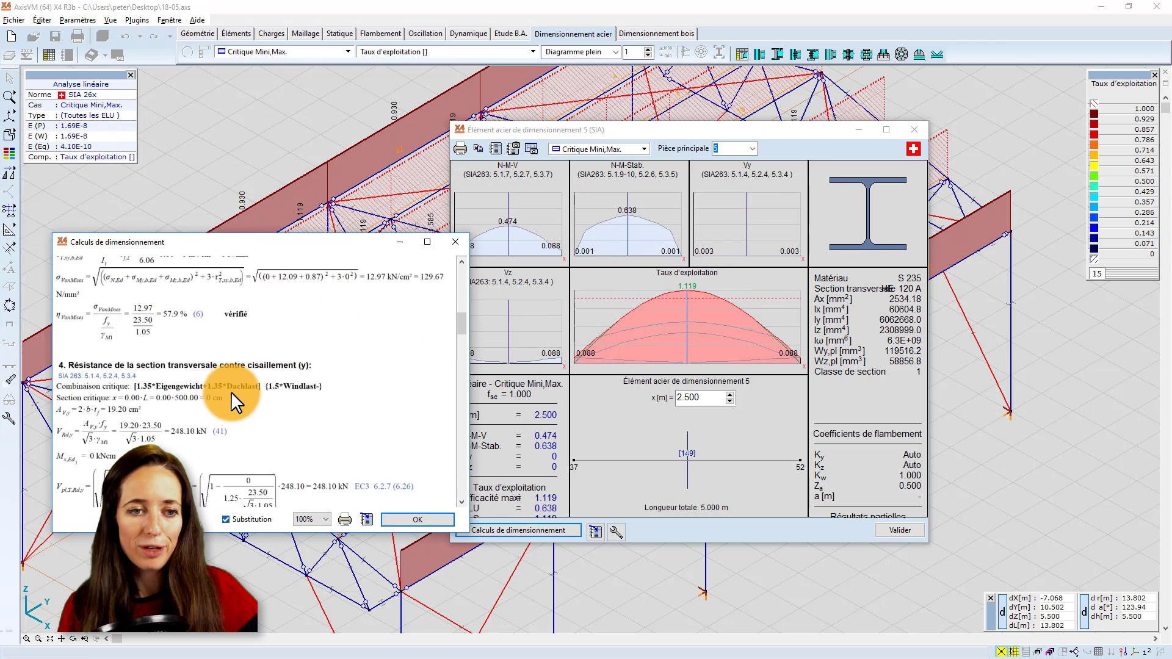
Step: Review the shear and ELS verifications in the purlin's detailed calculations and close its design results
{"action": "scroll", "coordinate": [232, 392], "scroll_direction": "down", "scroll_amount": 15}
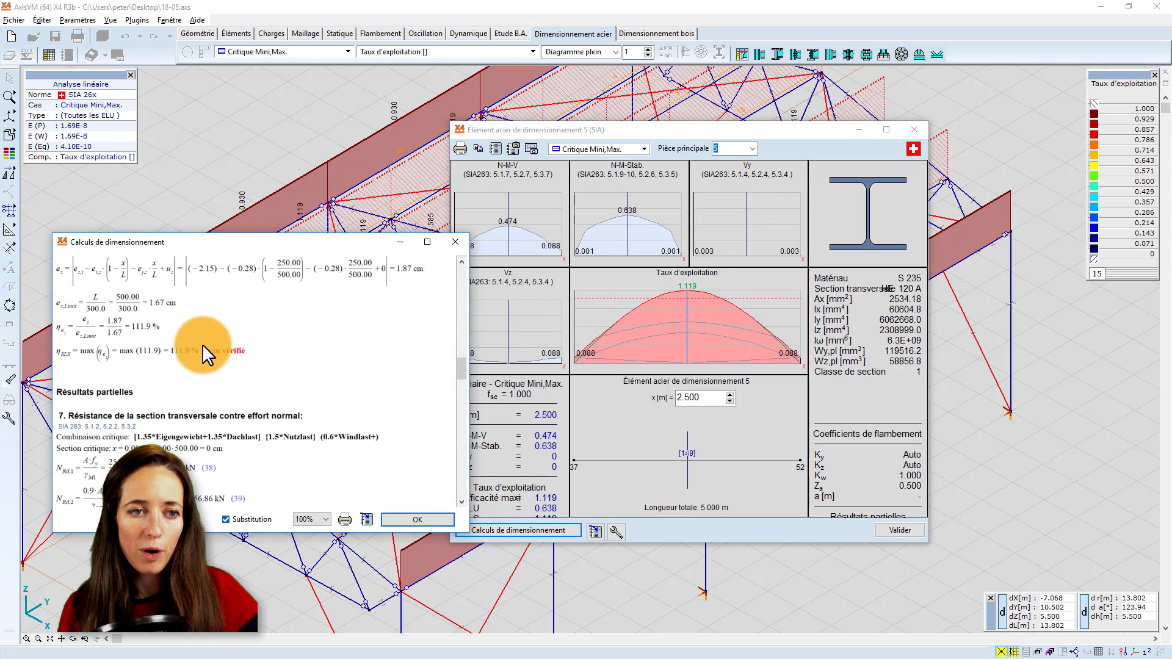
{"action": "scroll", "coordinate": [193, 375], "scroll_direction": "up", "scroll_amount": 2}
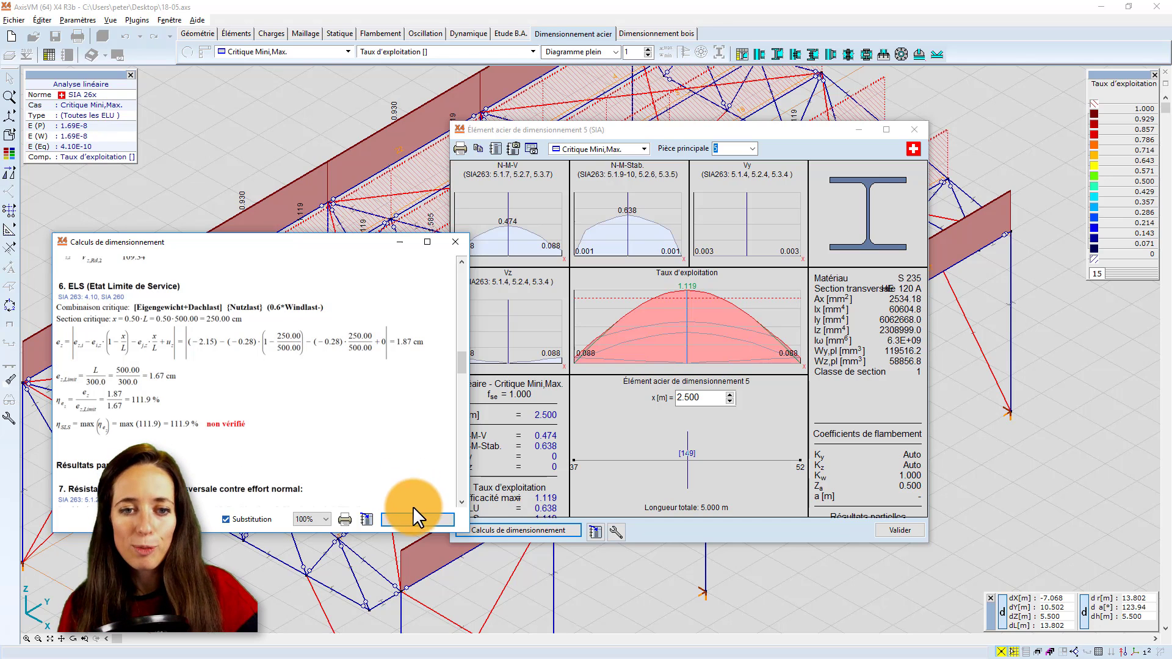
{"action": "left_click", "coordinate": [427, 516]}
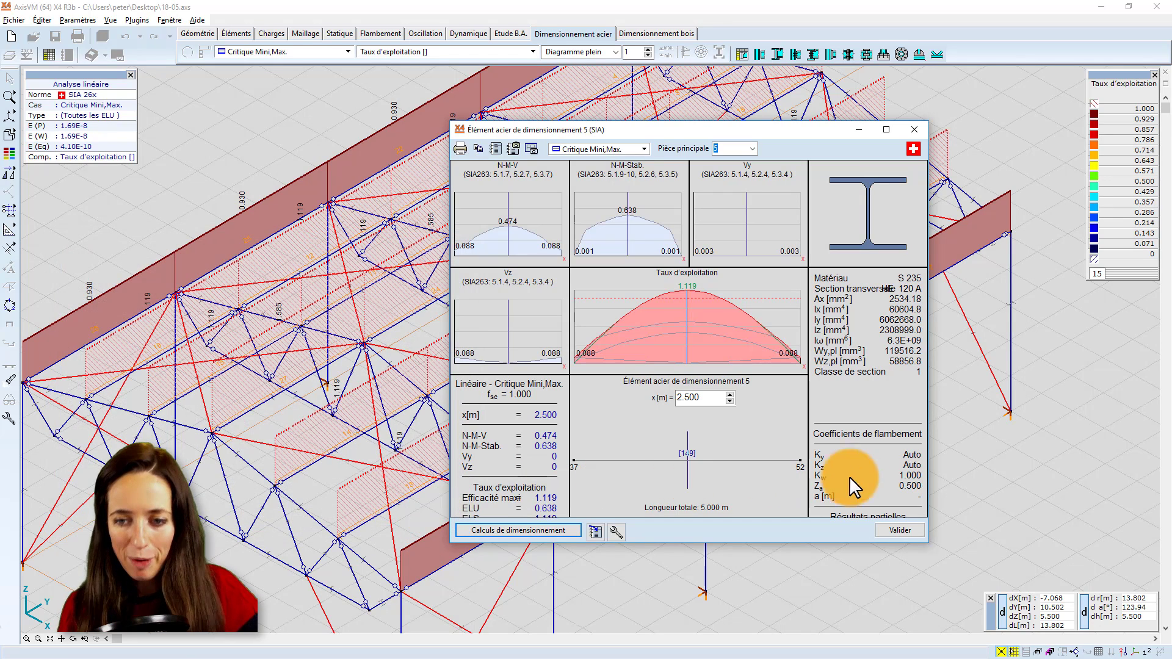
{"action": "left_click", "coordinate": [901, 530]}
Step: Assign SIA 26x steel design parameters to the ten hall columns along both long sides, with the buckling coefficient Kz set to 0.7
{"action": "middle_click_drag", "start_coordinate": [751, 463], "coordinate": [791, 420]}
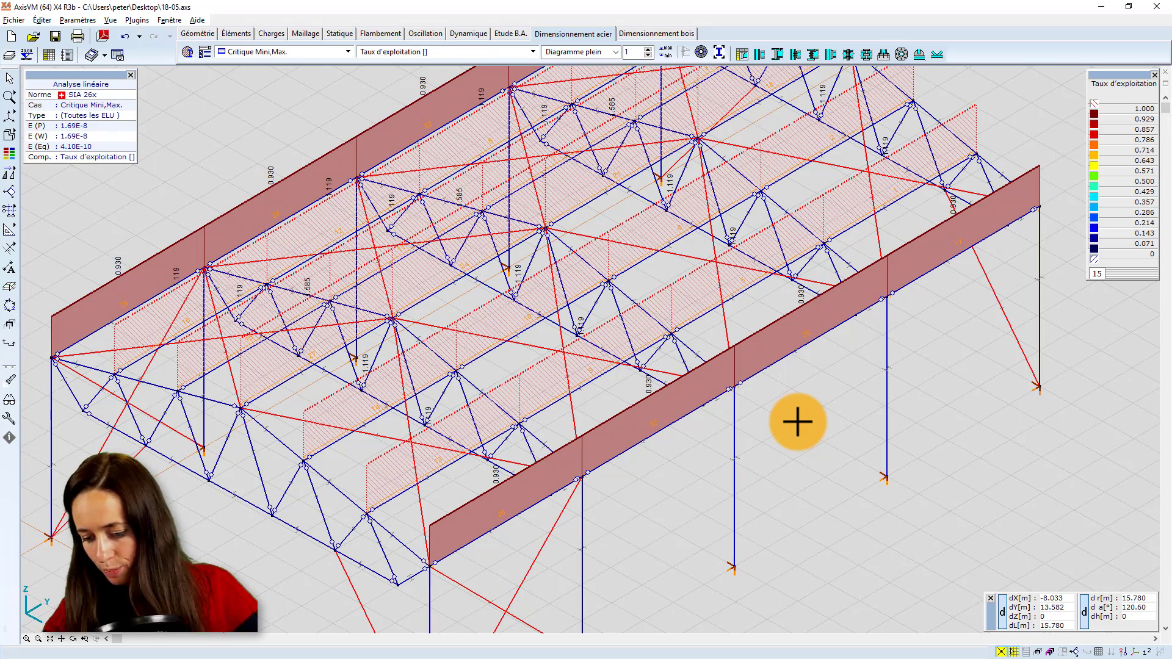
{"action": "scroll", "coordinate": [702, 470], "scroll_direction": "down", "scroll_amount": 4}
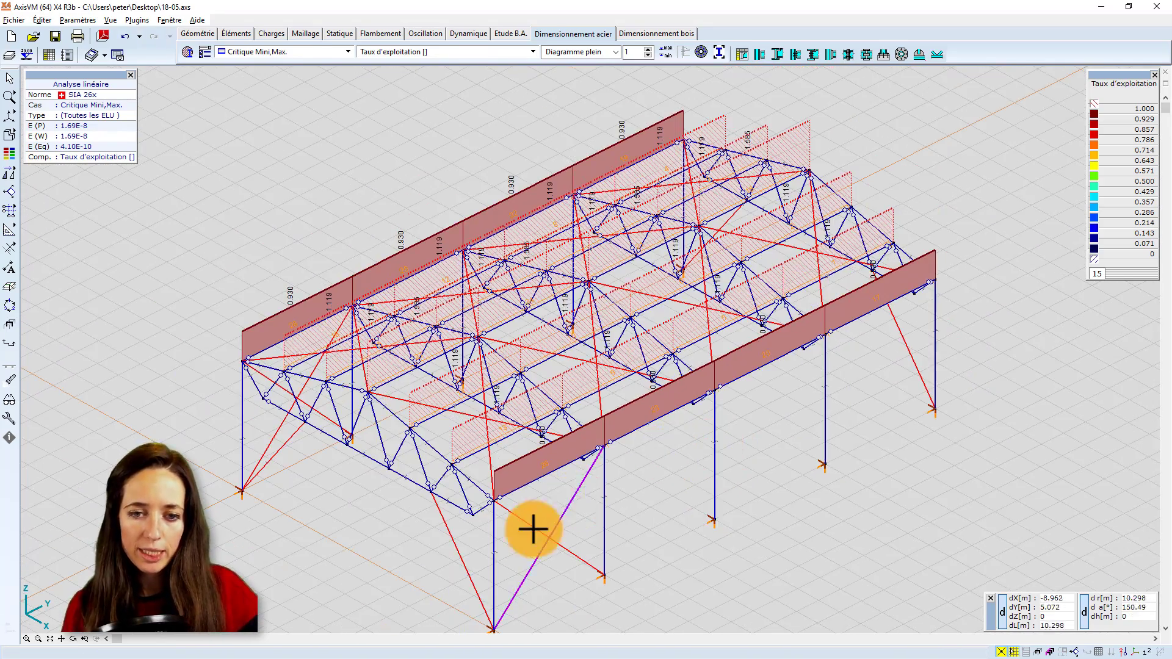
{"action": "middle_click_drag", "start_coordinate": [607, 516], "coordinate": [610, 495]}
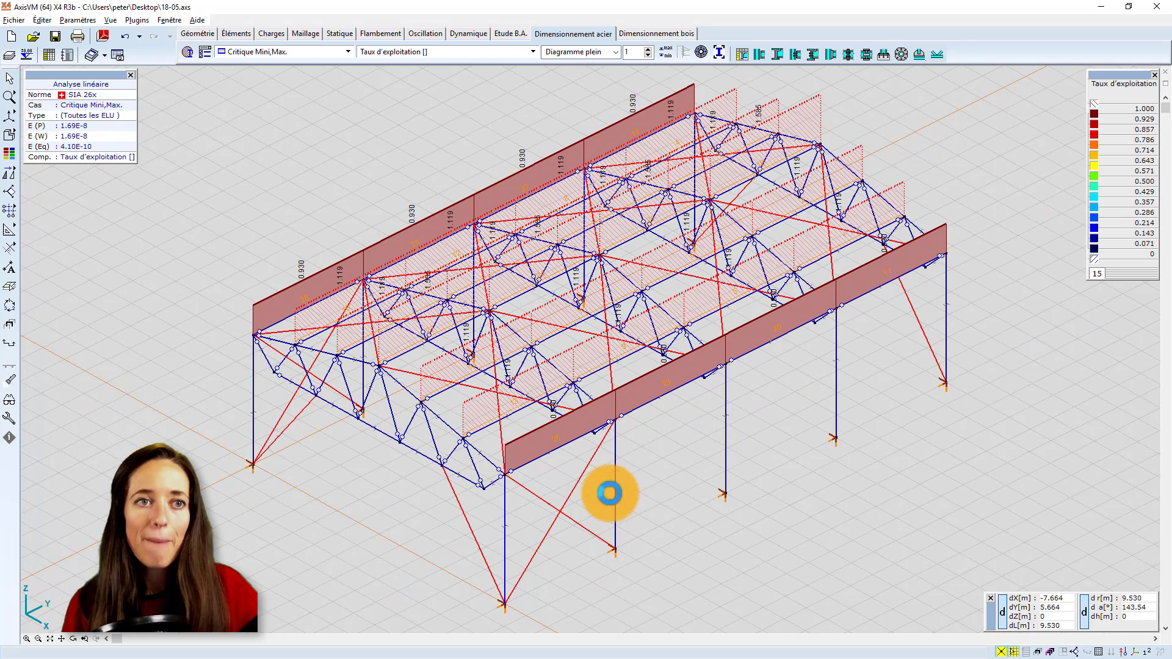
{"action": "left_click", "coordinate": [187, 53]}
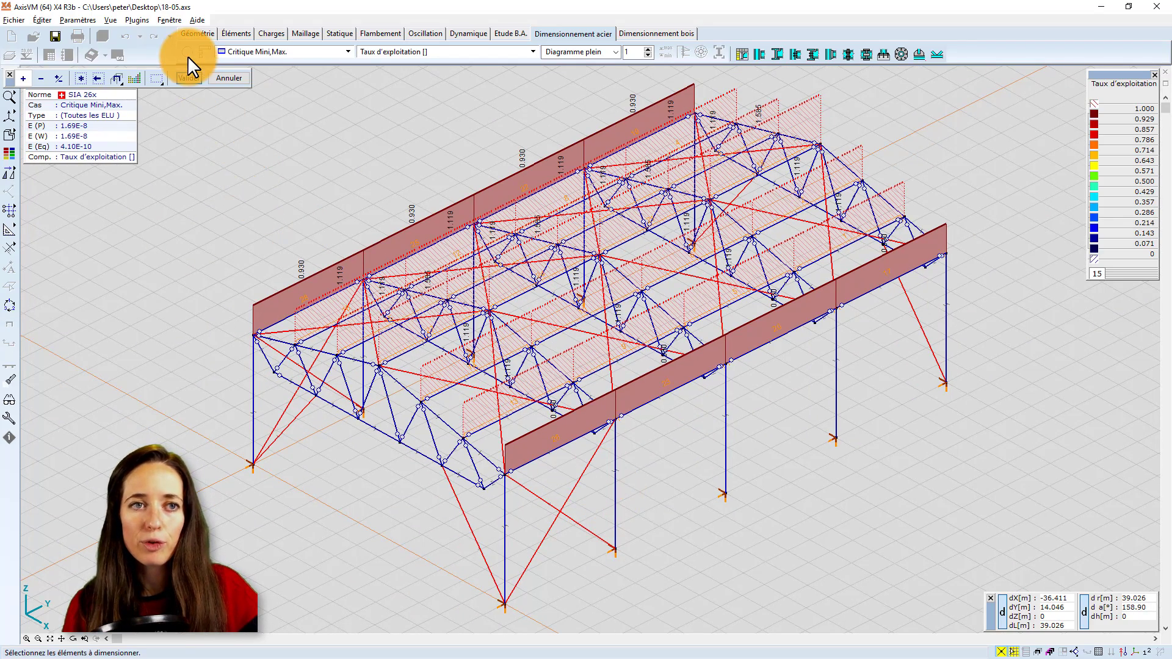
{"action": "left_click", "coordinate": [253, 392]}
{"action": "left_click", "coordinate": [363, 349]}
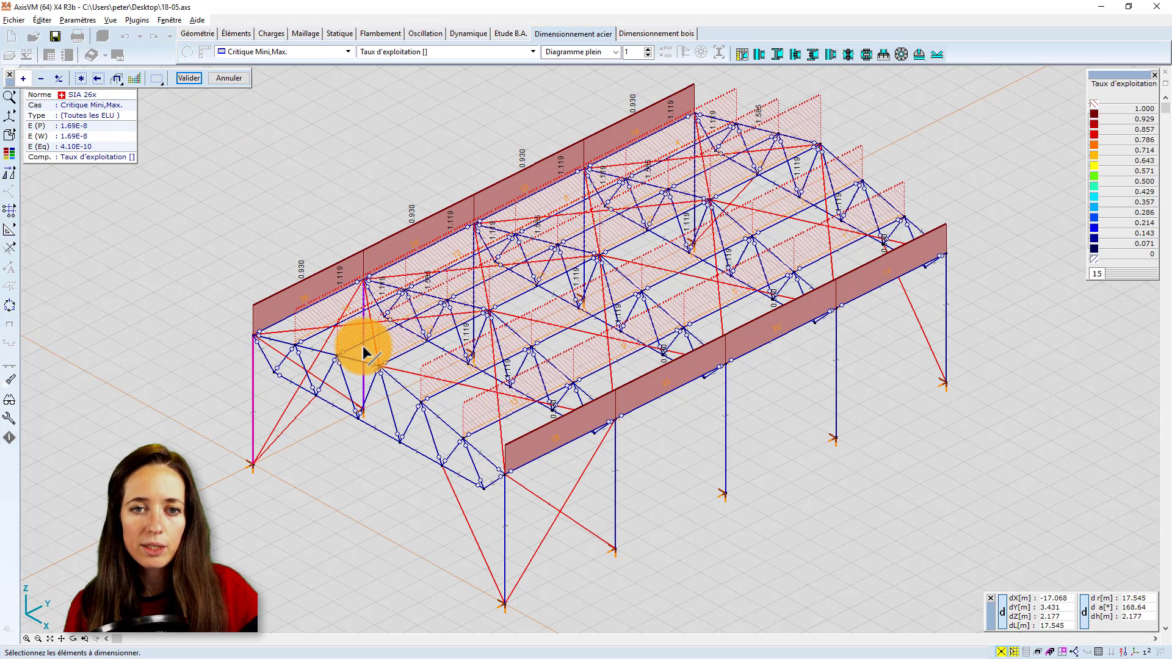
{"action": "left_click", "coordinate": [473, 297]}
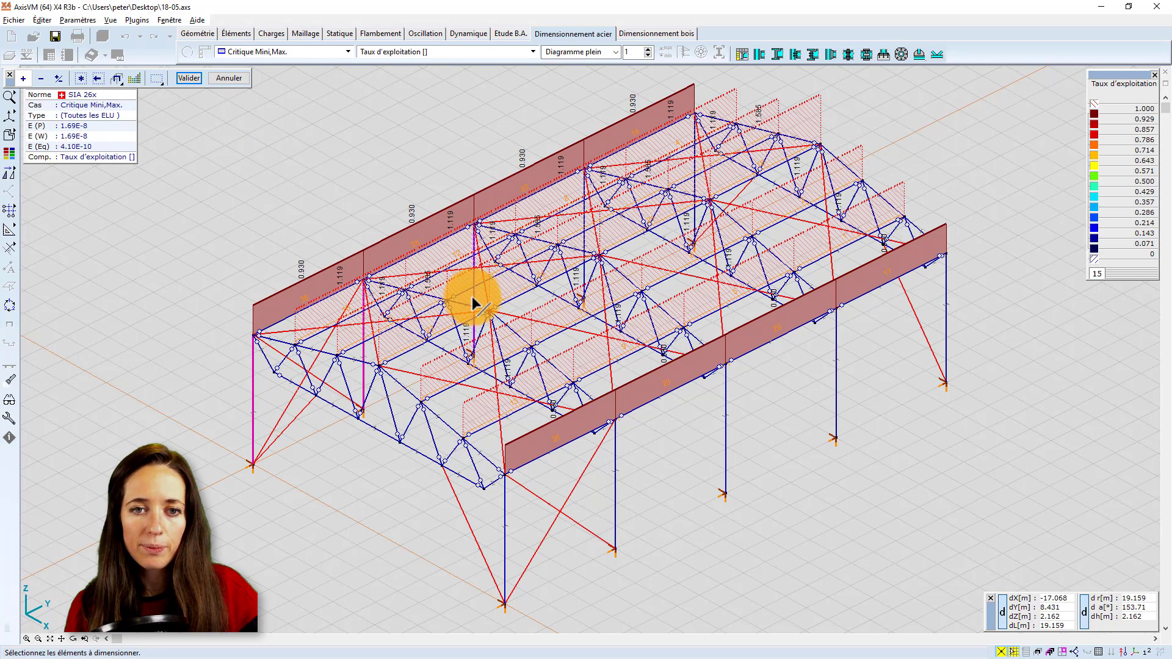
{"action": "left_click", "coordinate": [585, 240]}
{"action": "left_click", "coordinate": [695, 199]}
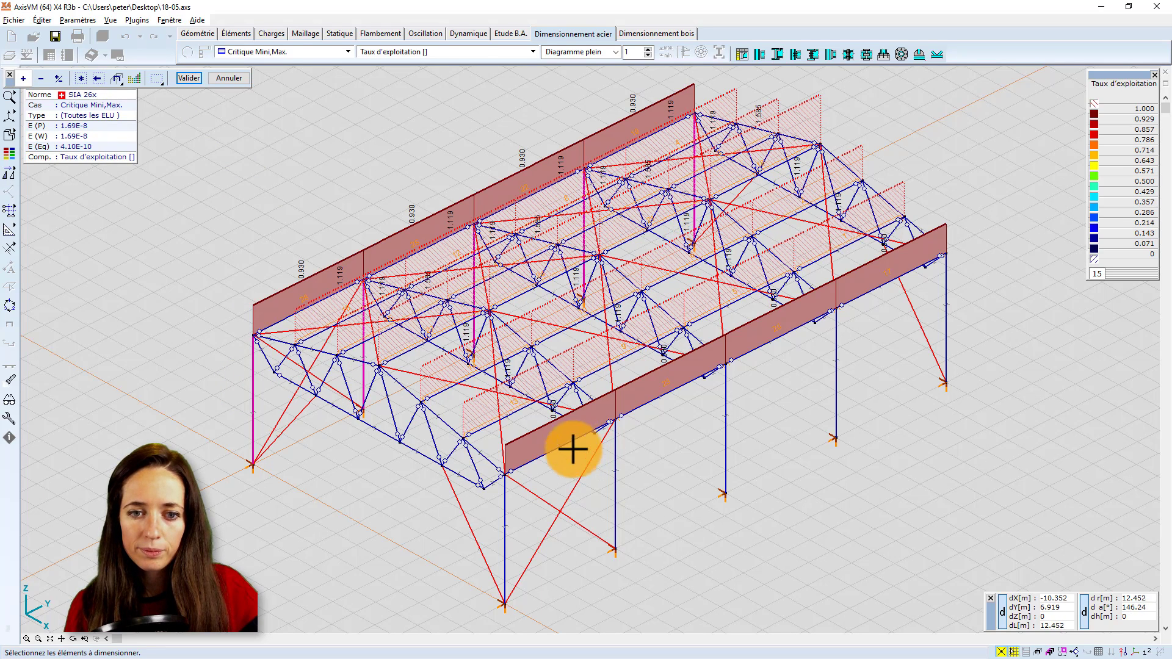
{"action": "left_click", "coordinate": [505, 514]}
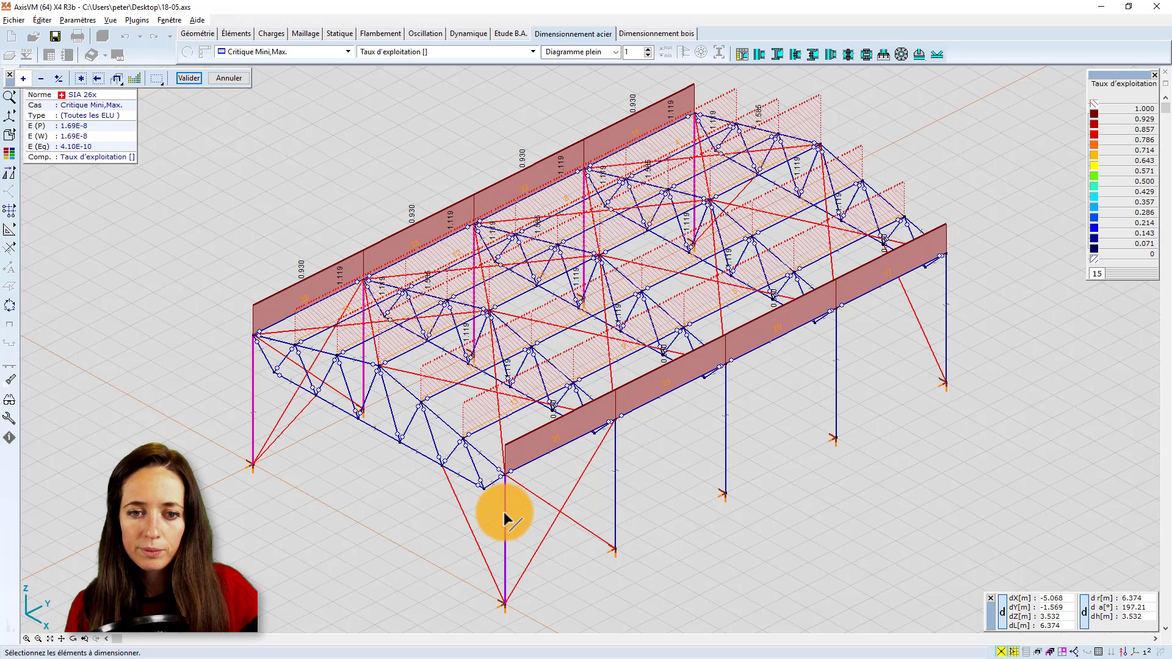
{"action": "left_click", "coordinate": [616, 483]}
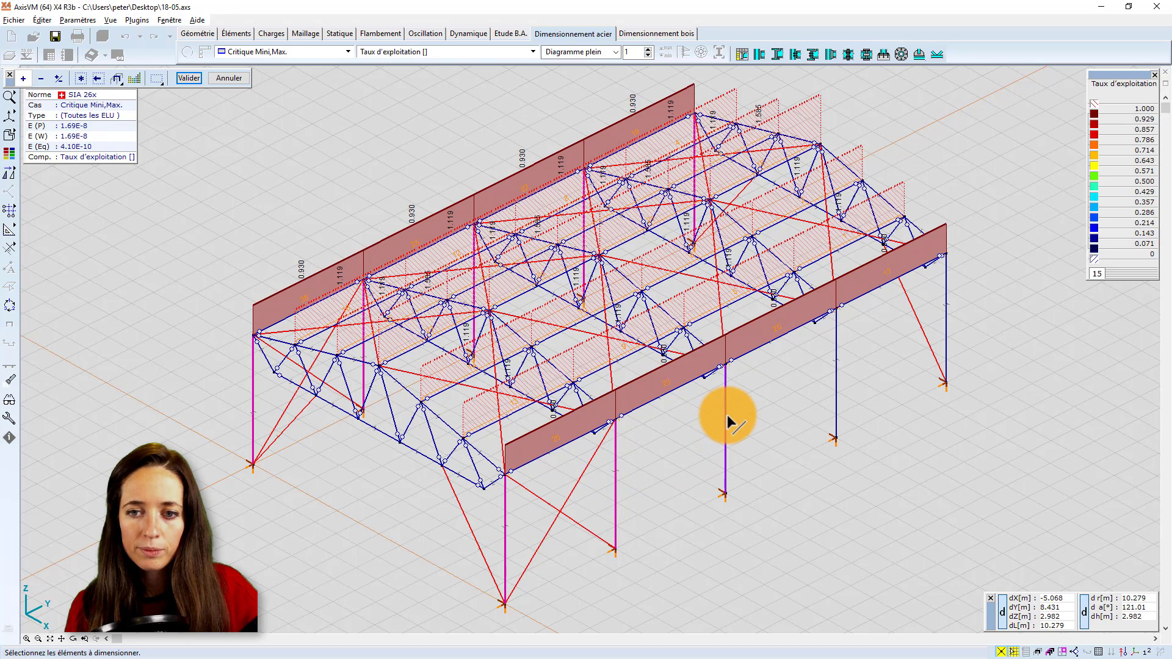
{"action": "left_click", "coordinate": [837, 385]}
{"action": "left_click", "coordinate": [946, 320]}
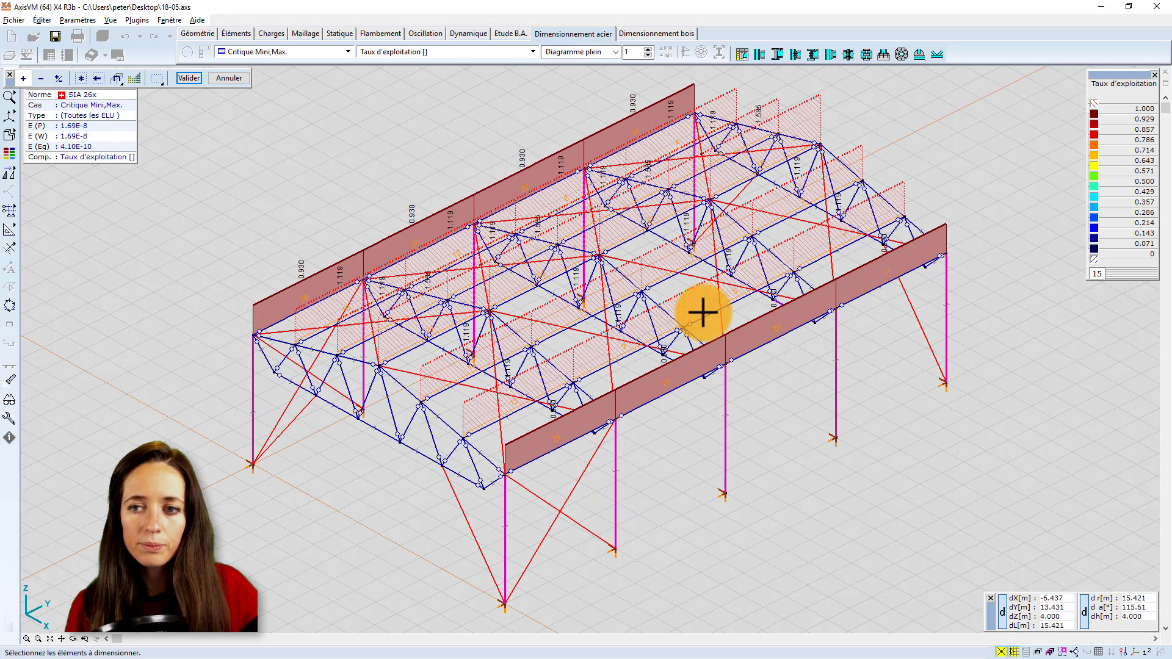
{"action": "left_click", "coordinate": [188, 78]}
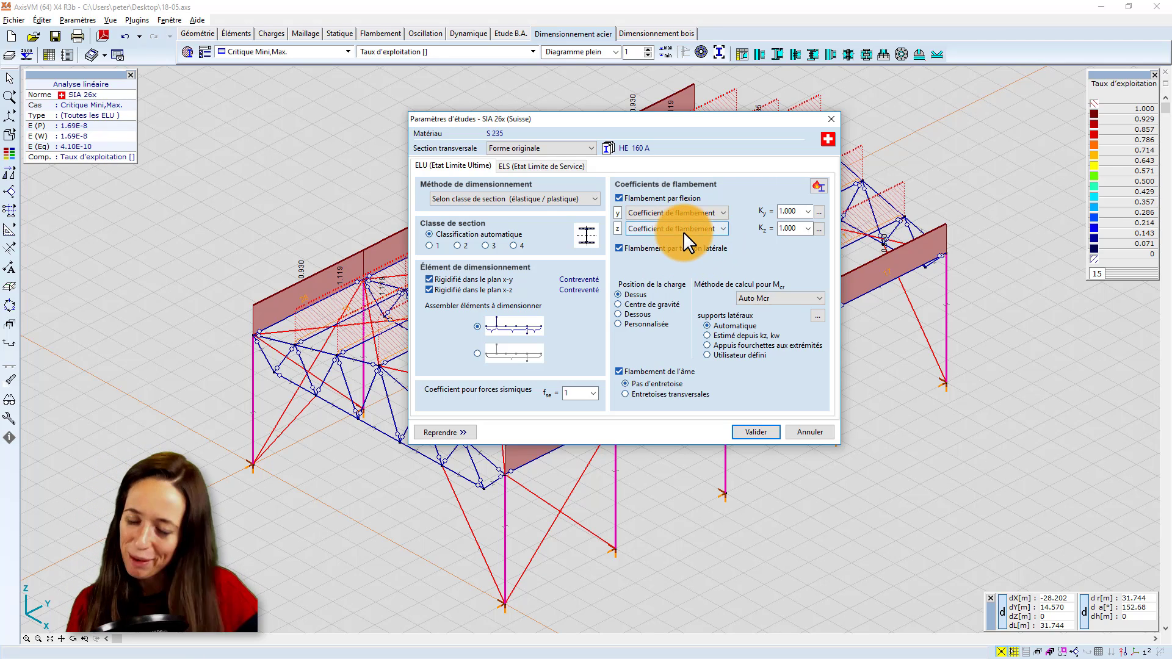
{"action": "left_click", "coordinate": [809, 229]}
{"action": "left_click", "coordinate": [765, 204]}
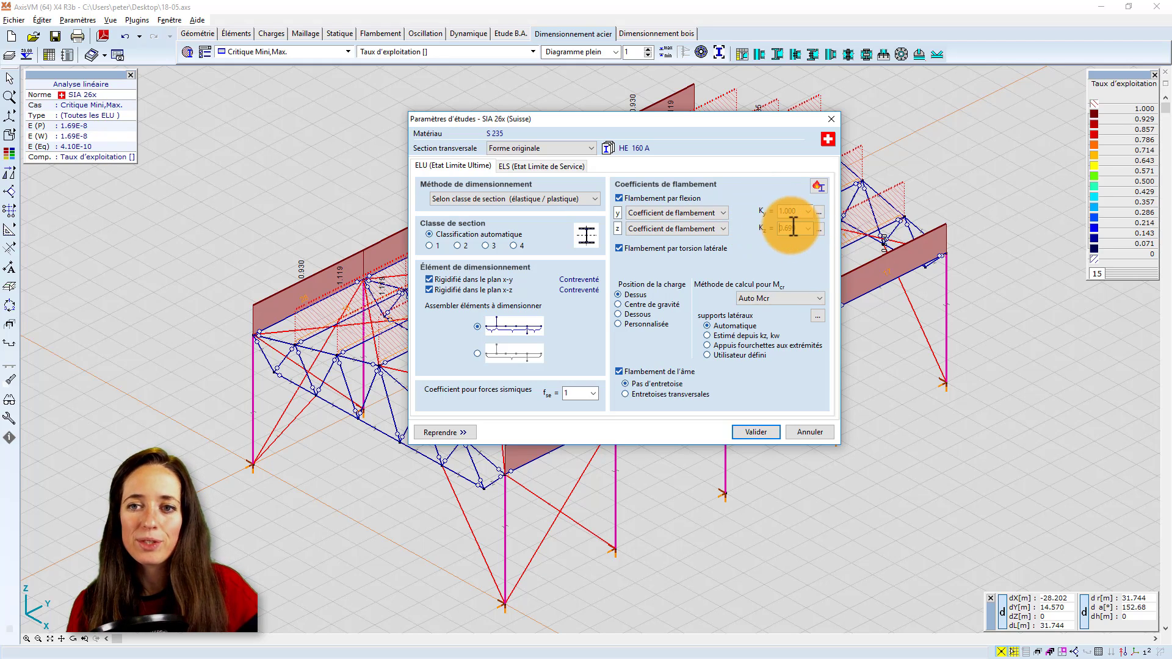
{"action": "type", "text": "0,"}
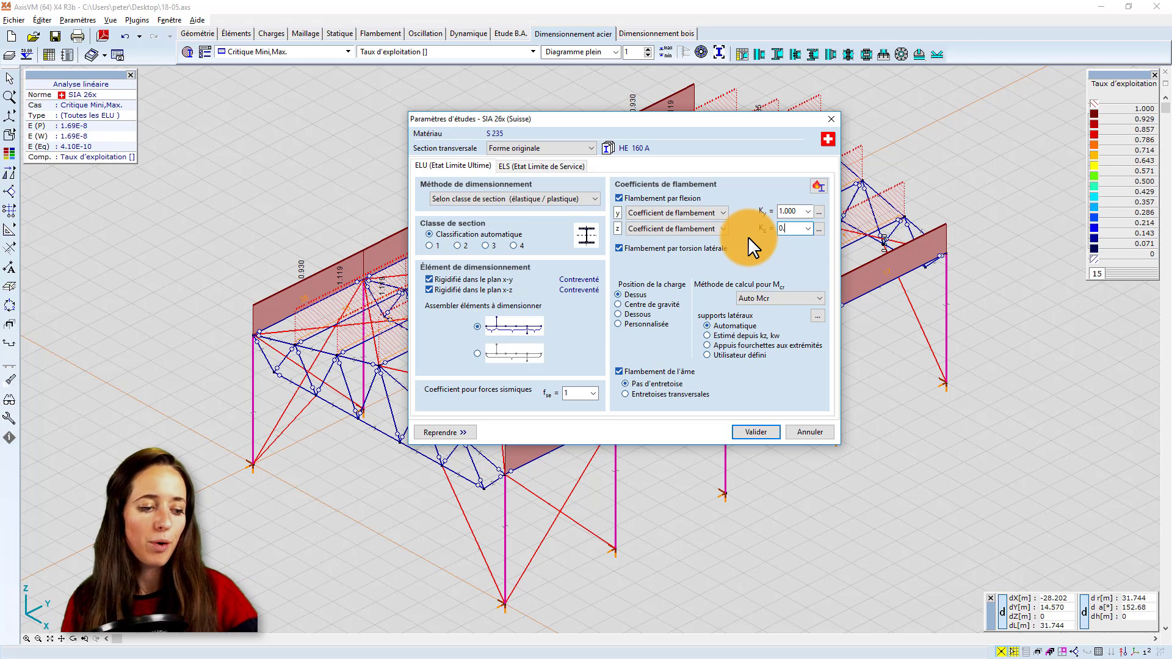
{"action": "left_click", "coordinate": [755, 432]}
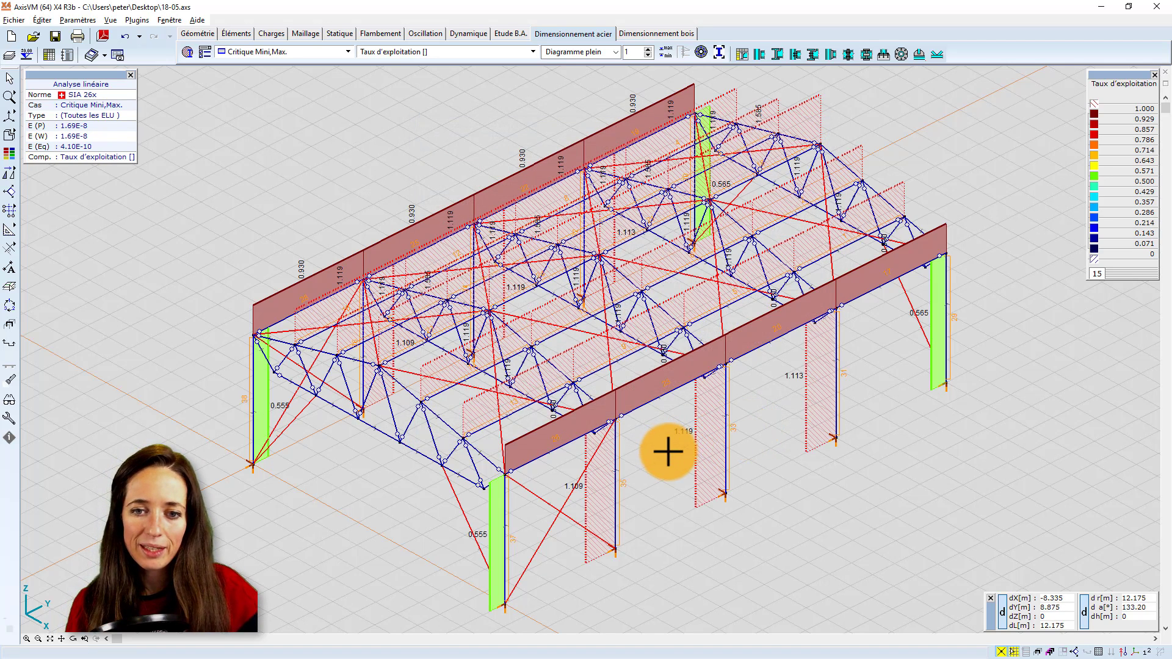
Step: Open the steel design results of column design element 35, examine the stability verification in its detailed calculations, and close them
{"action": "middle_click_drag", "start_coordinate": [669, 437], "coordinate": [654, 400]}
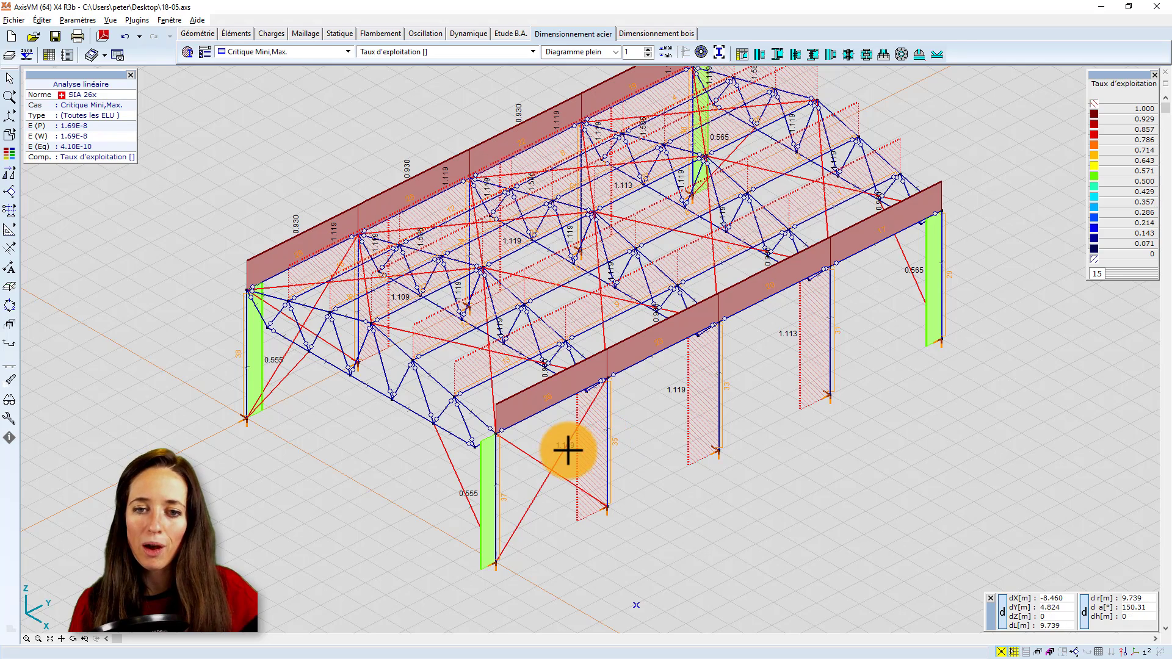
{"action": "left_click", "coordinate": [608, 474]}
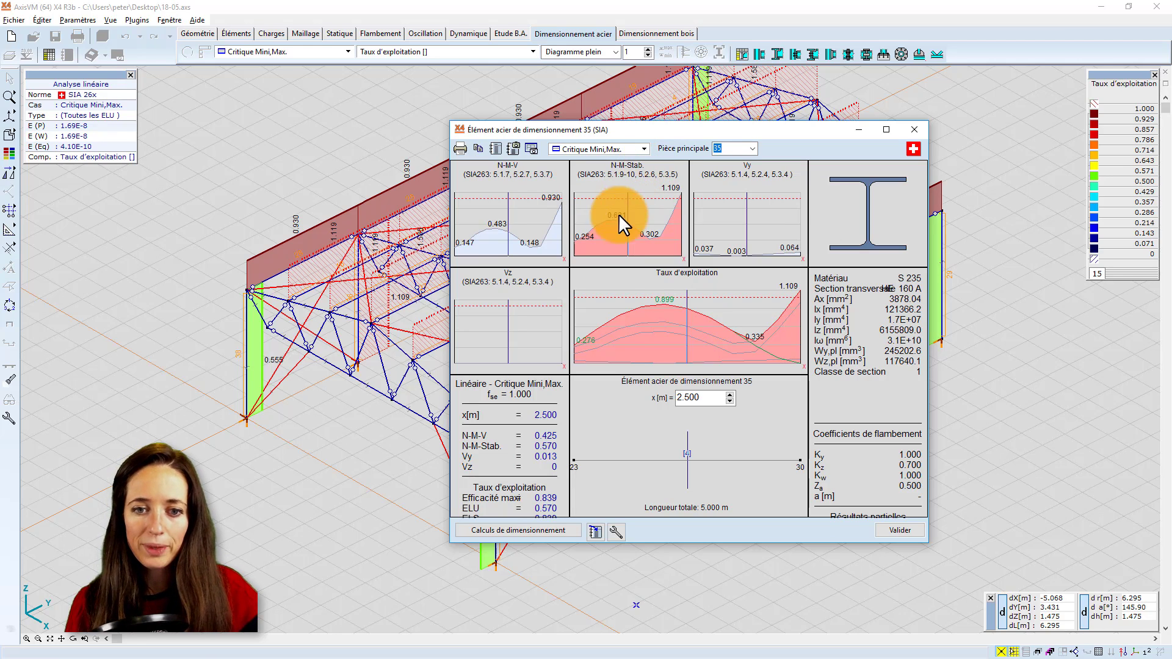
{"action": "left_click", "coordinate": [549, 528]}
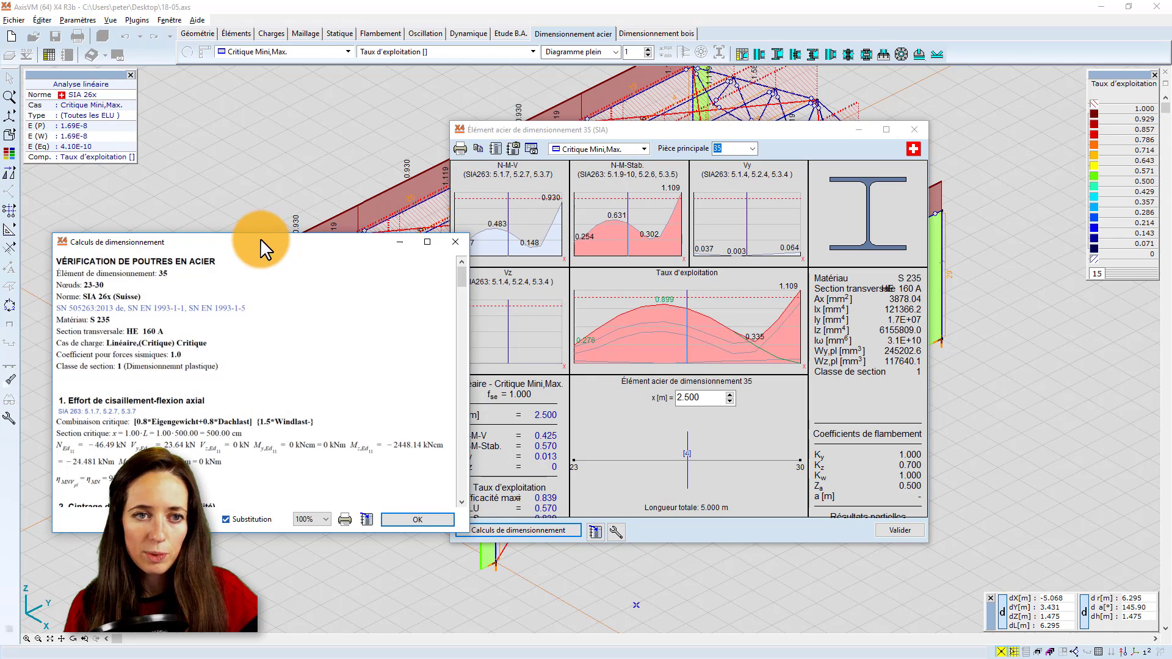
{"action": "left_click_drag", "start_coordinate": [263, 245], "coordinate": [372, 199]}
{"action": "scroll", "coordinate": [373, 369], "scroll_direction": "down", "scroll_amount": 6}
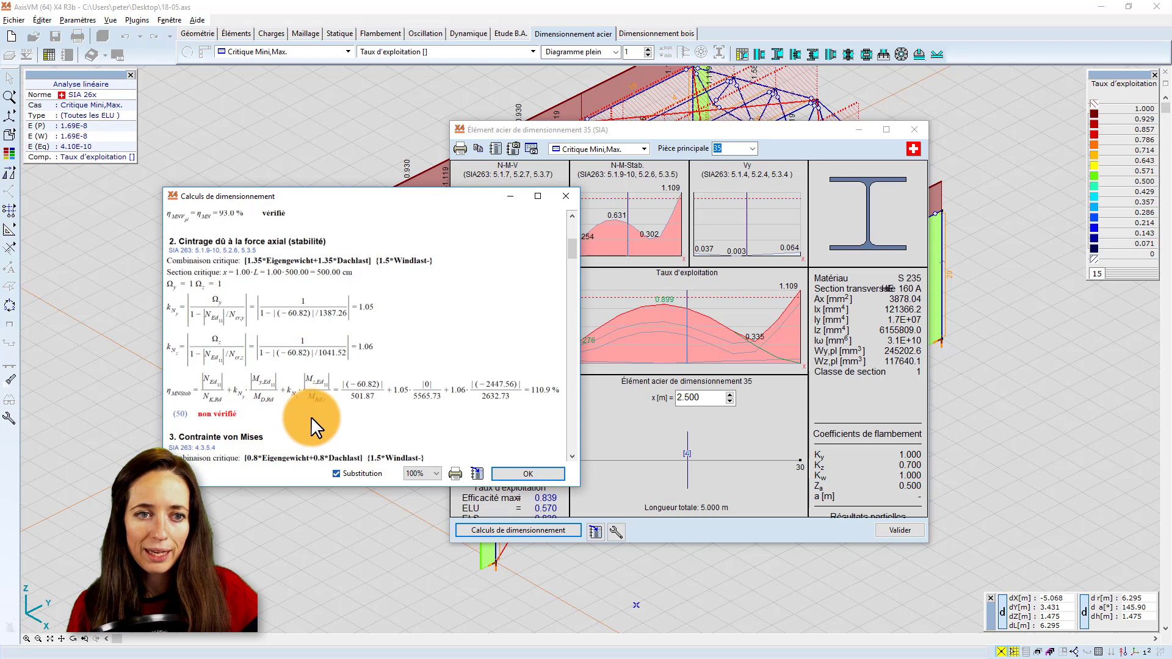
{"action": "left_click", "coordinate": [511, 474]}
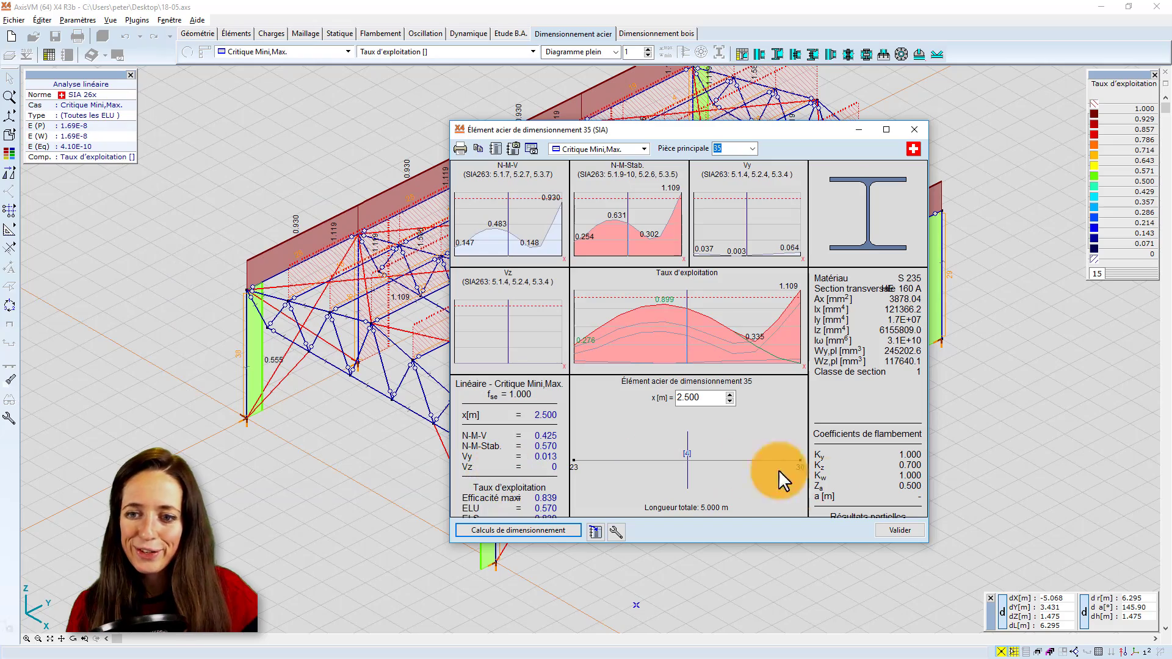
{"action": "left_click", "coordinate": [912, 529]}
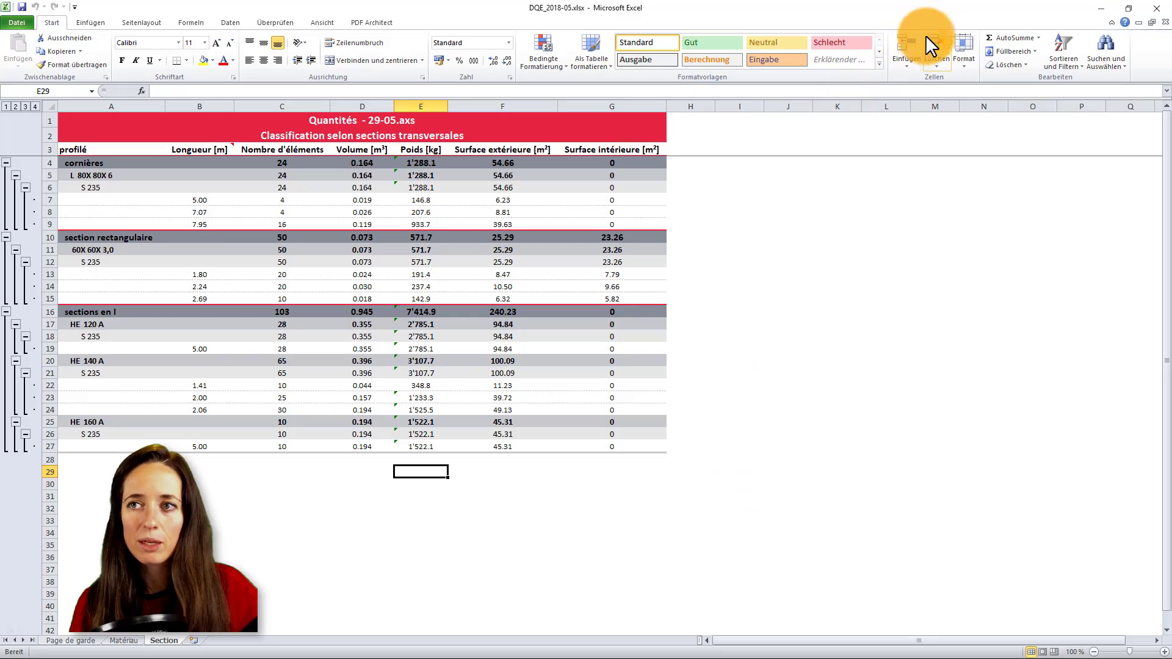
Step: Switch to AxisVM and select all bottom chord members of the front end truss for steel design parameters
{"action": "left_click", "coordinate": [1101, 8]}
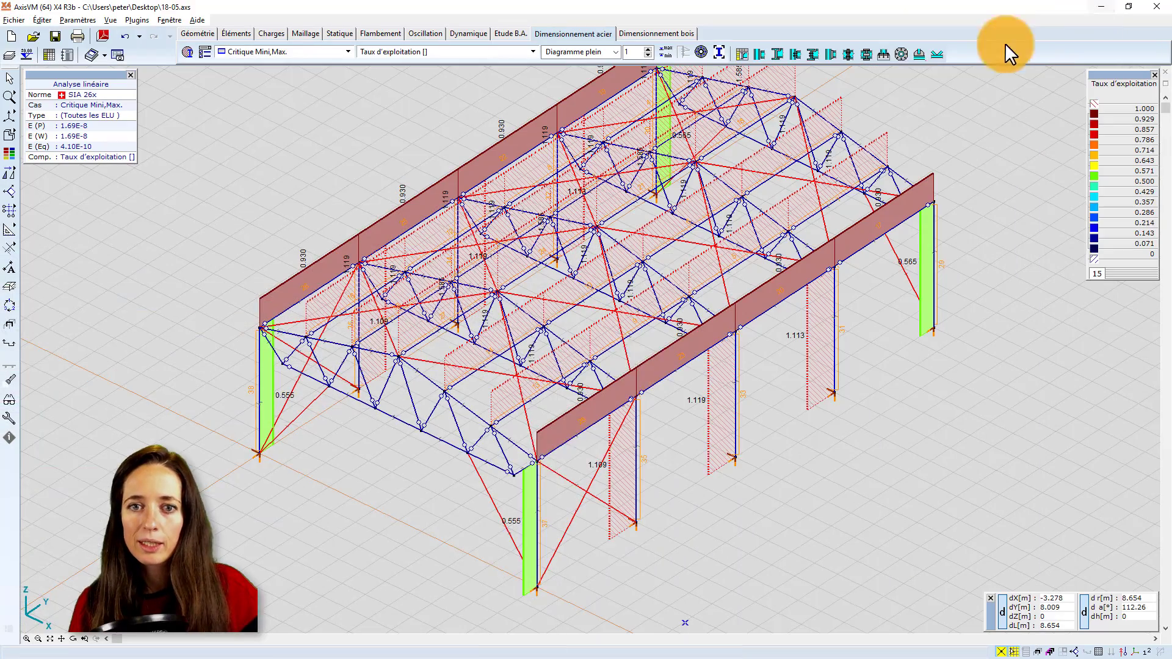
{"action": "middle_click_drag", "start_coordinate": [549, 450], "coordinate": [474, 416]}
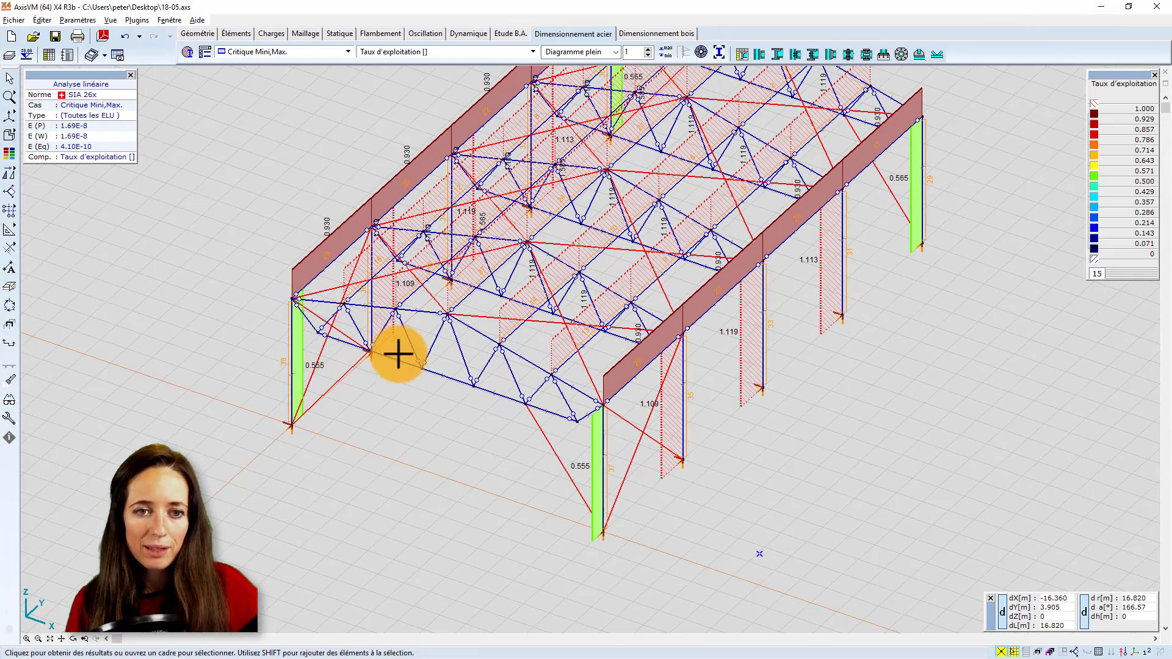
{"action": "scroll", "coordinate": [388, 364], "scroll_direction": "up", "scroll_amount": 1}
{"action": "scroll", "coordinate": [387, 364], "scroll_direction": "up", "scroll_amount": 2}
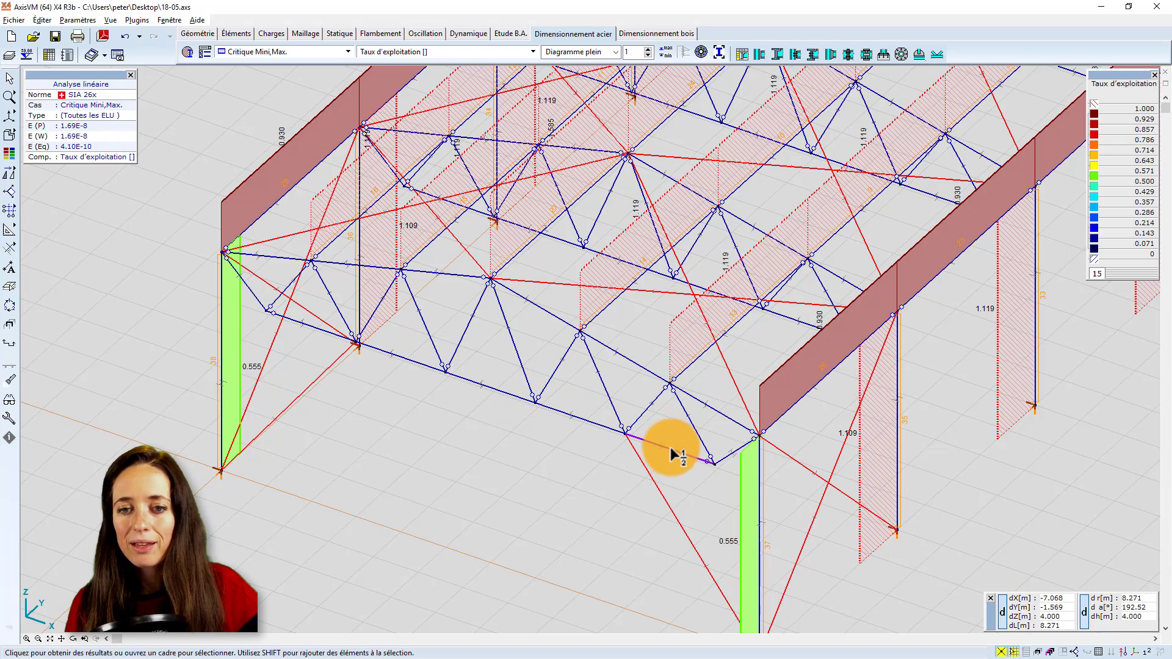
{"action": "middle_click_drag", "start_coordinate": [646, 437], "coordinate": [609, 471]}
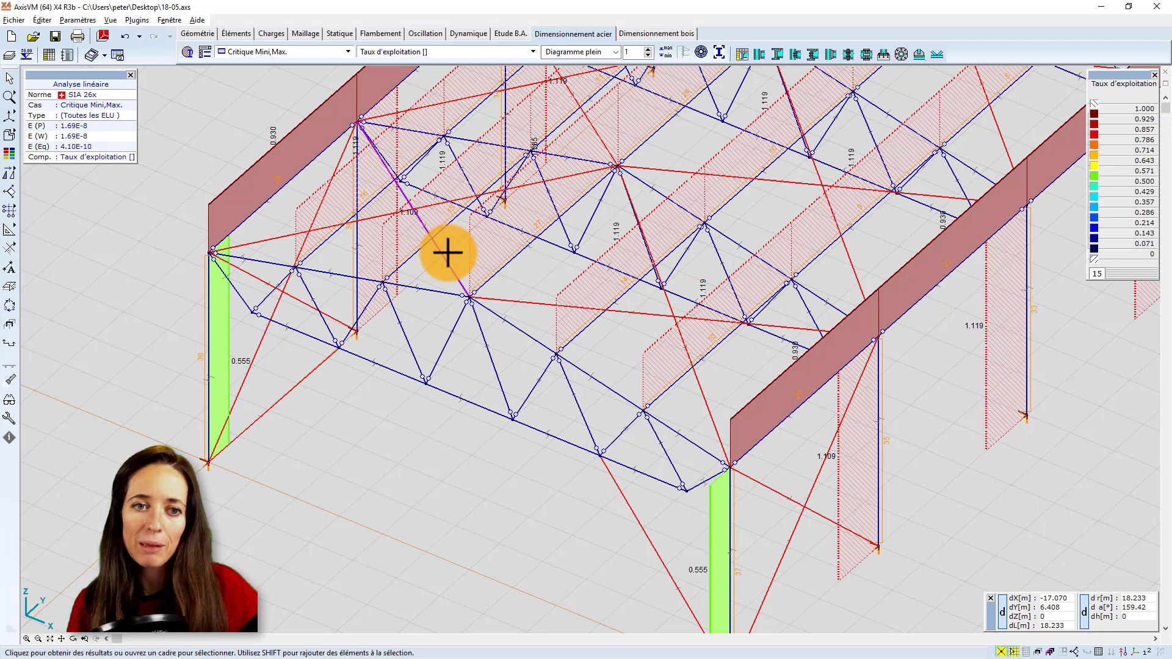
{"action": "left_click", "coordinate": [185, 50]}
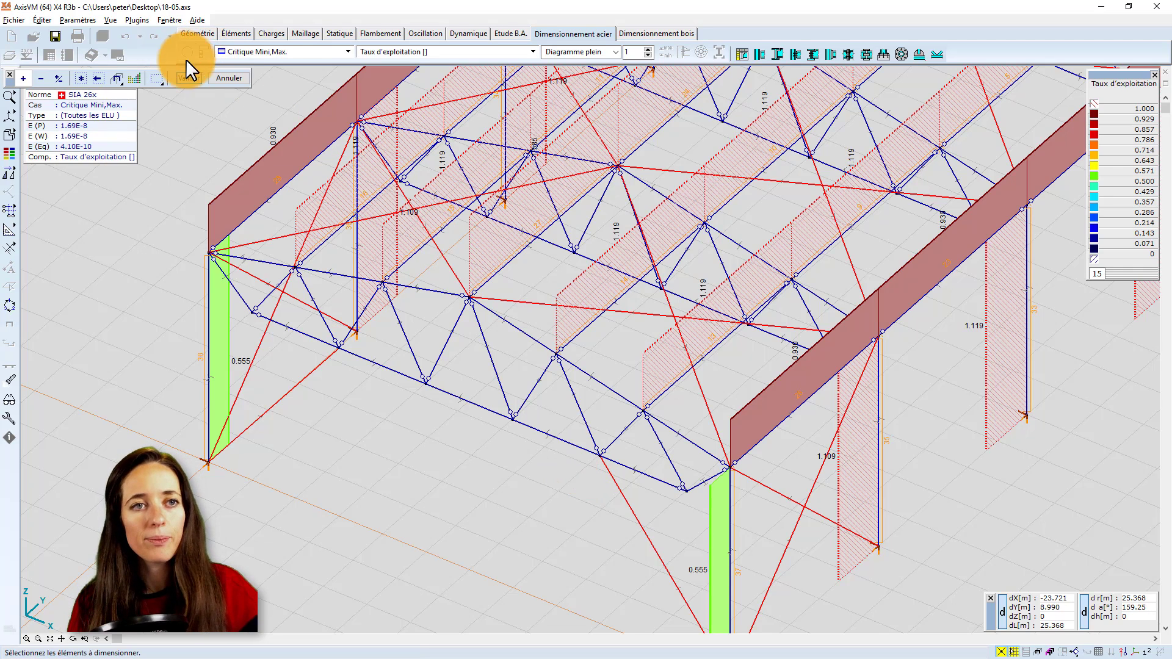
{"action": "left_click", "coordinate": [382, 366]}
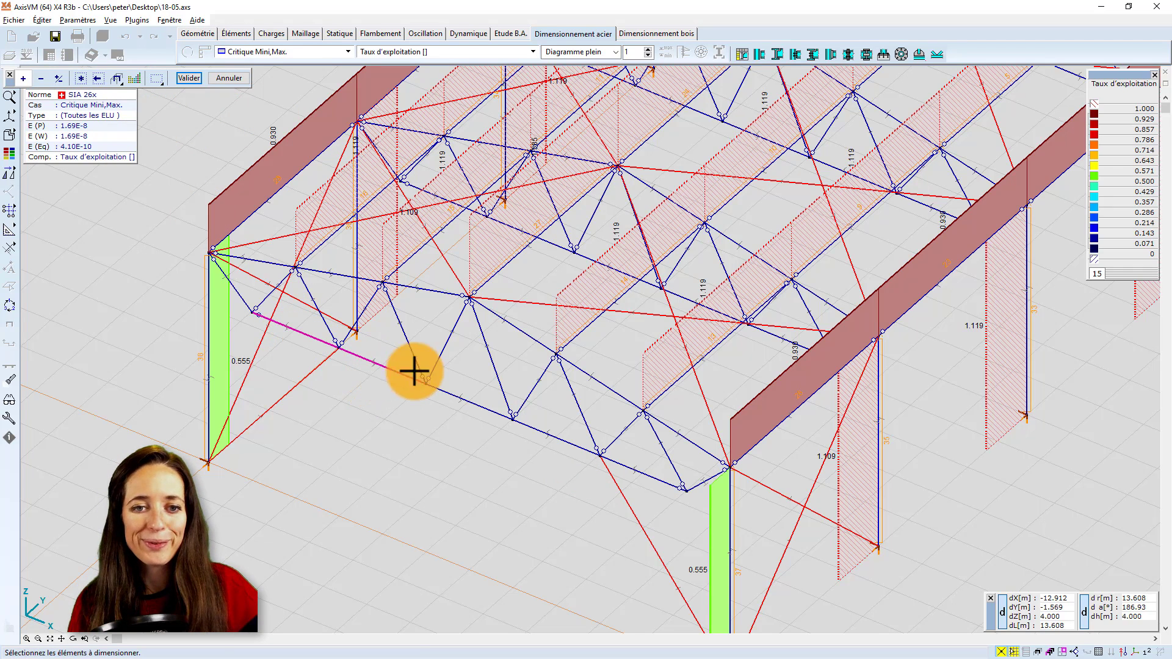
{"action": "left_click", "coordinate": [471, 403]}
{"action": "left_click", "coordinate": [552, 434]}
{"action": "left_click", "coordinate": [626, 467]}
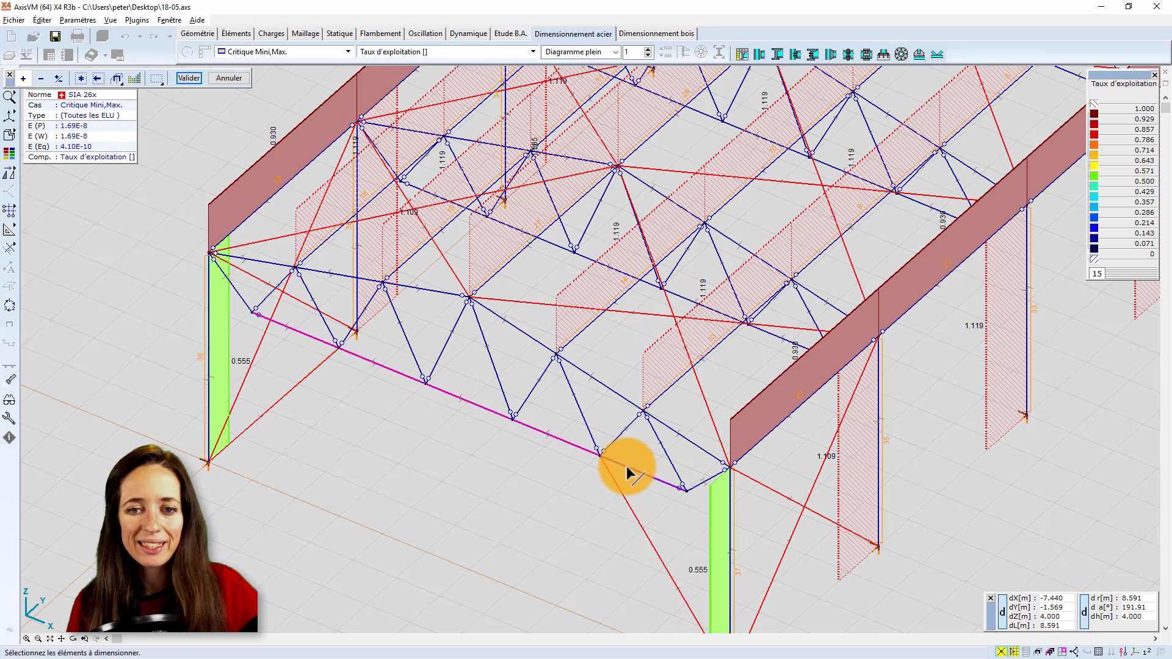
{"action": "left_click", "coordinate": [190, 78]}
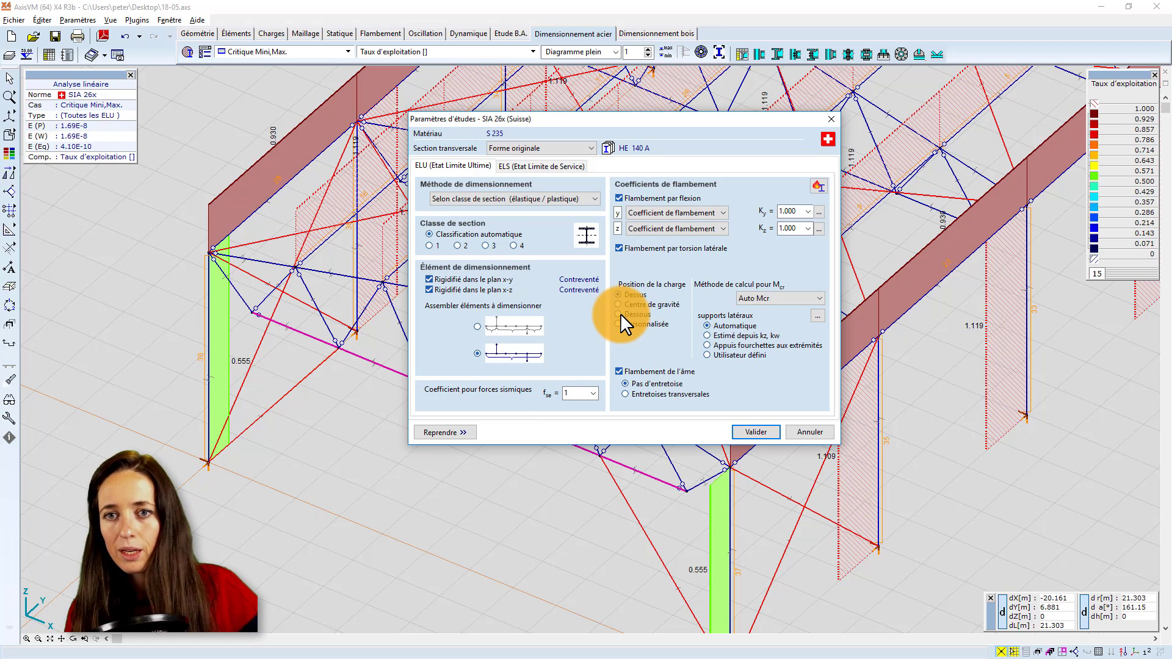
Step: Set the bottom chord's flexural buckling to Automatique about both y and z, and validate its SIA 26x design parameters
{"action": "left_click", "coordinate": [657, 213]}
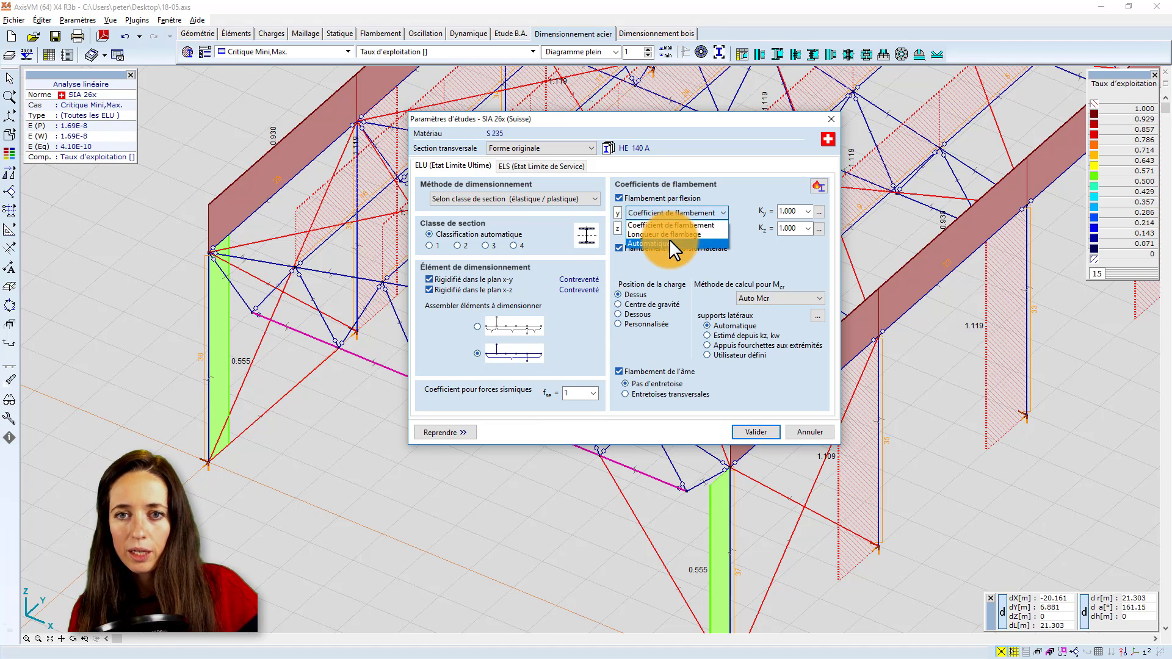
{"action": "left_click", "coordinate": [669, 243]}
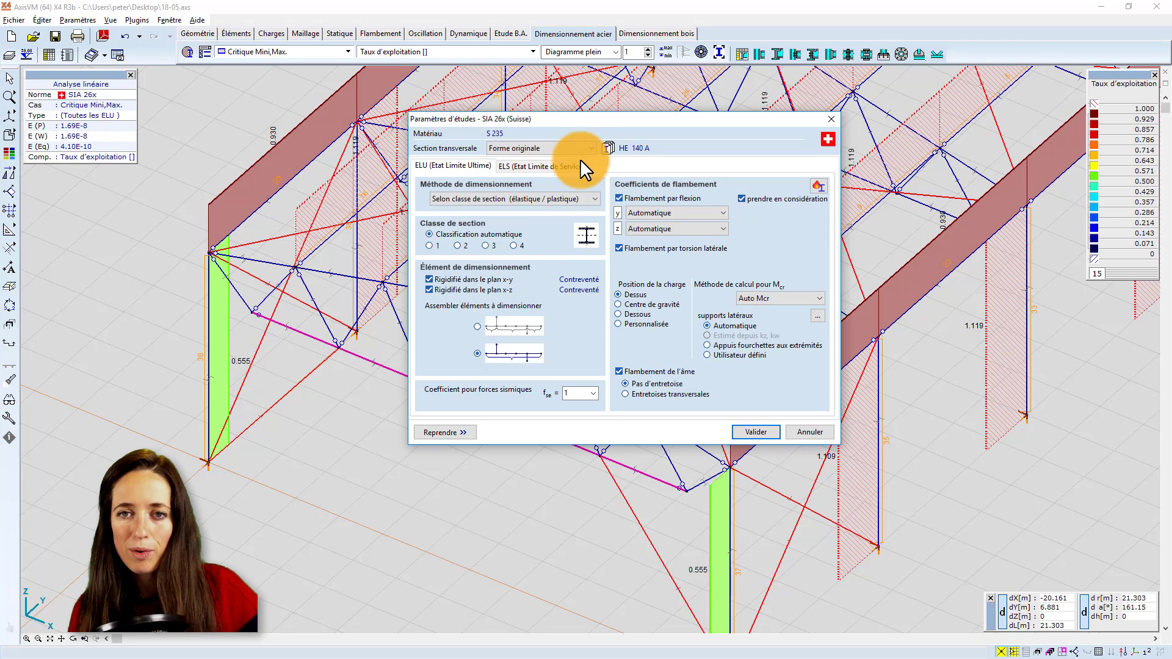
{"action": "left_click_drag", "start_coordinate": [615, 117], "coordinate": [855, 90]}
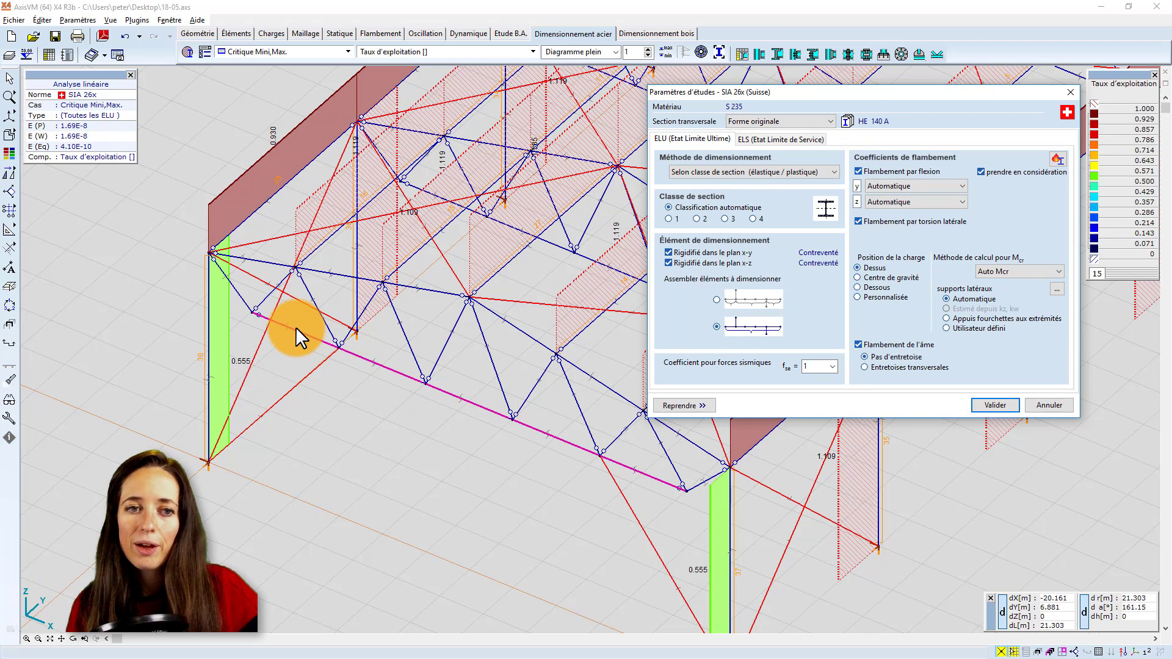
{"action": "left_click_drag", "start_coordinate": [853, 85], "coordinate": [621, 94]}
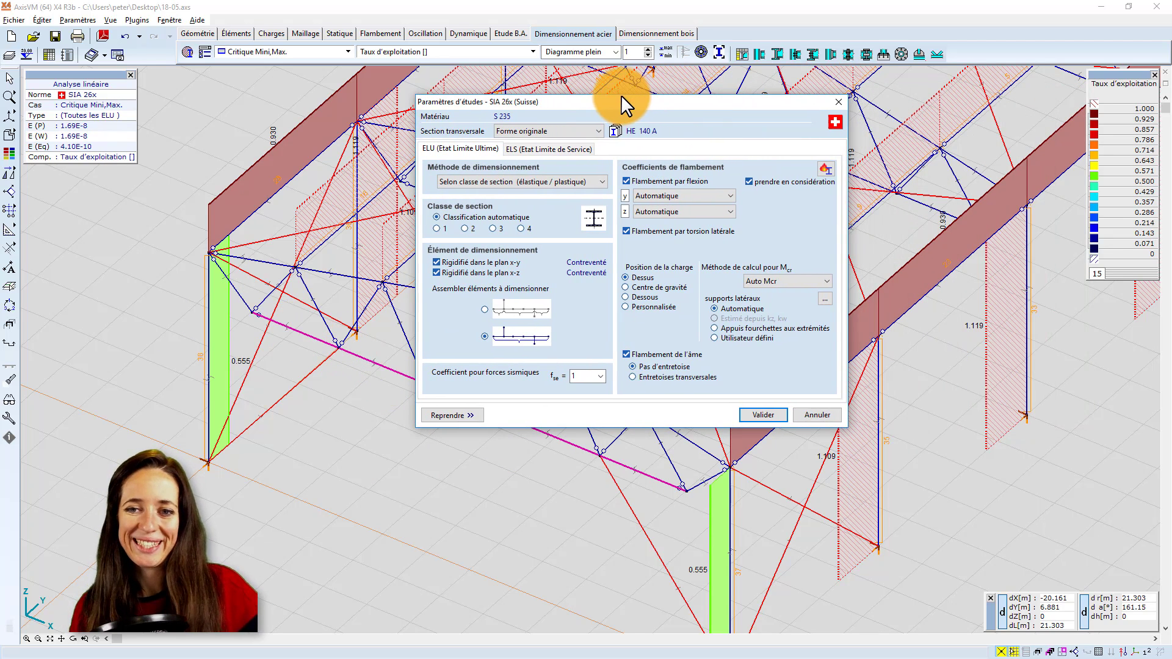
{"action": "left_click", "coordinate": [771, 415]}
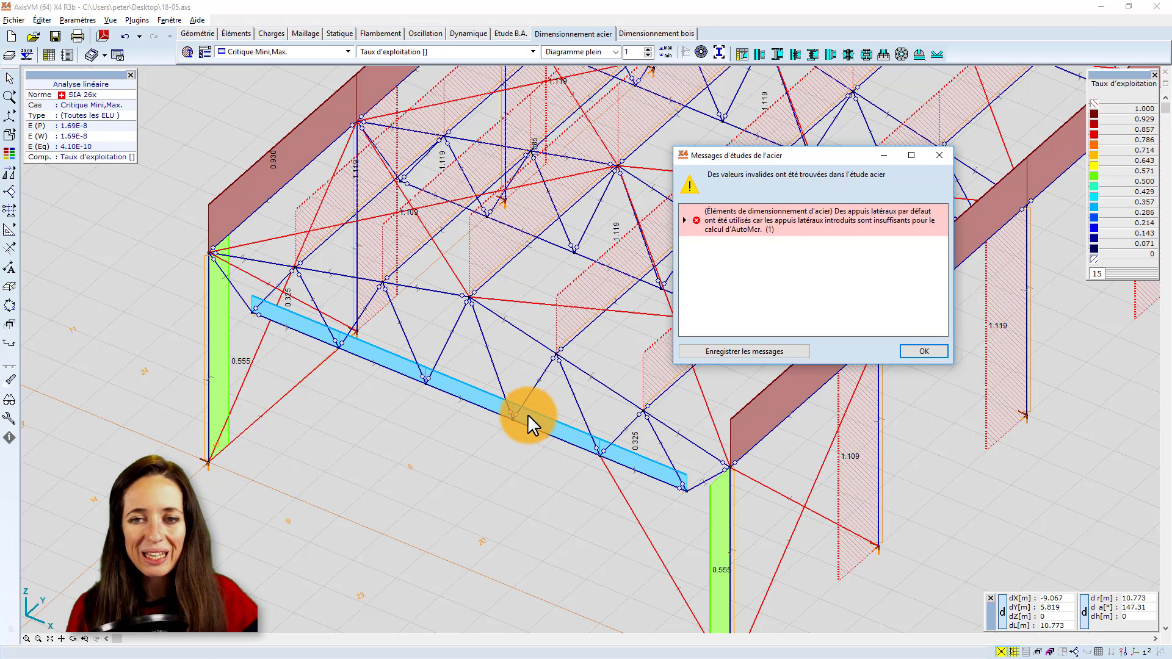
{"action": "left_click", "coordinate": [923, 351]}
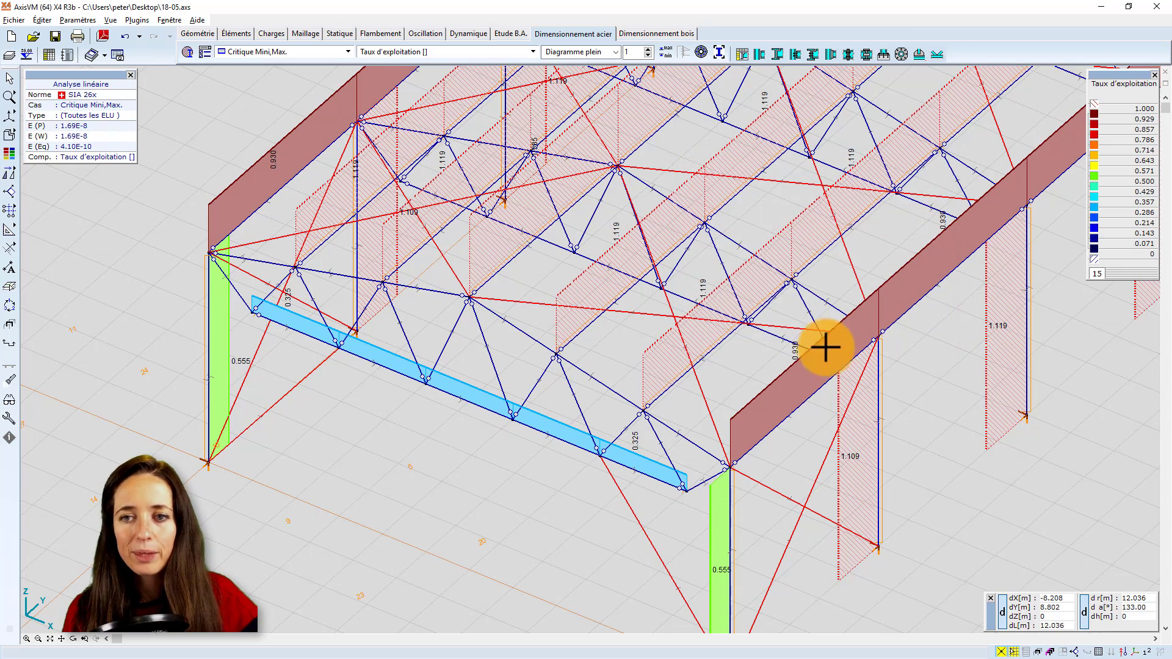
{"action": "left_click", "coordinate": [186, 53]}
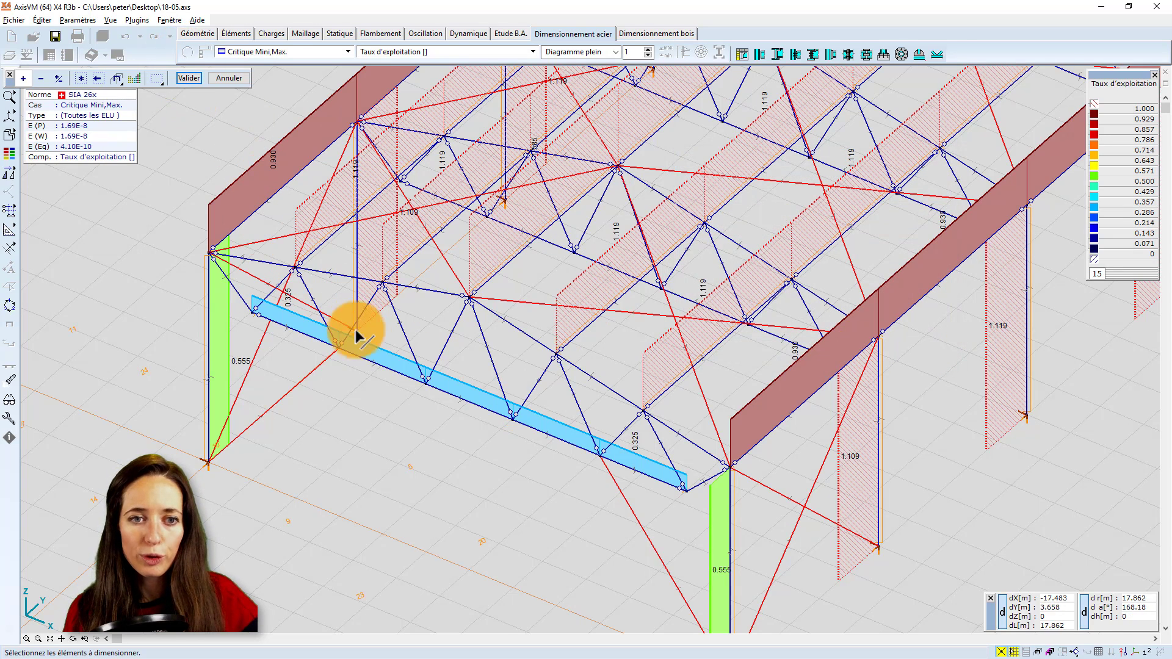
{"action": "left_click", "coordinate": [388, 366]}
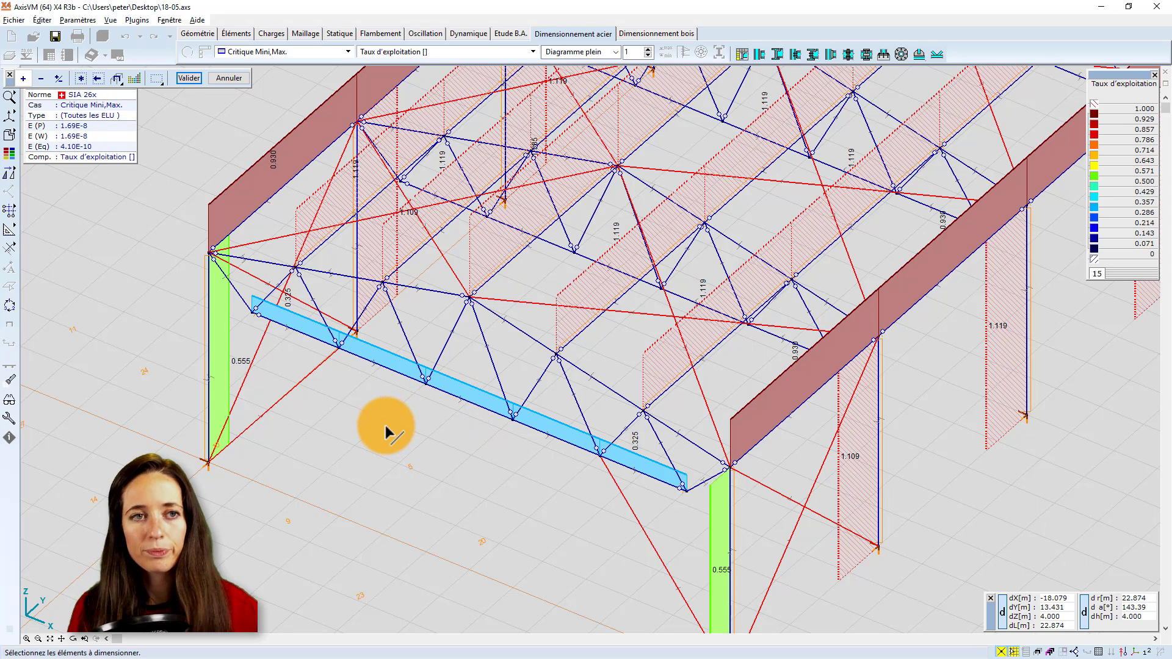
{"action": "key", "text": "Escape"}
Step: Reopen the front bottom chord's design parameters, examine the lateral supports table used for Auto Mcr, and validate both dialogs
{"action": "scroll", "coordinate": [374, 387], "scroll_direction": "down", "scroll_amount": 1}
{"action": "left_click", "coordinate": [187, 52]}
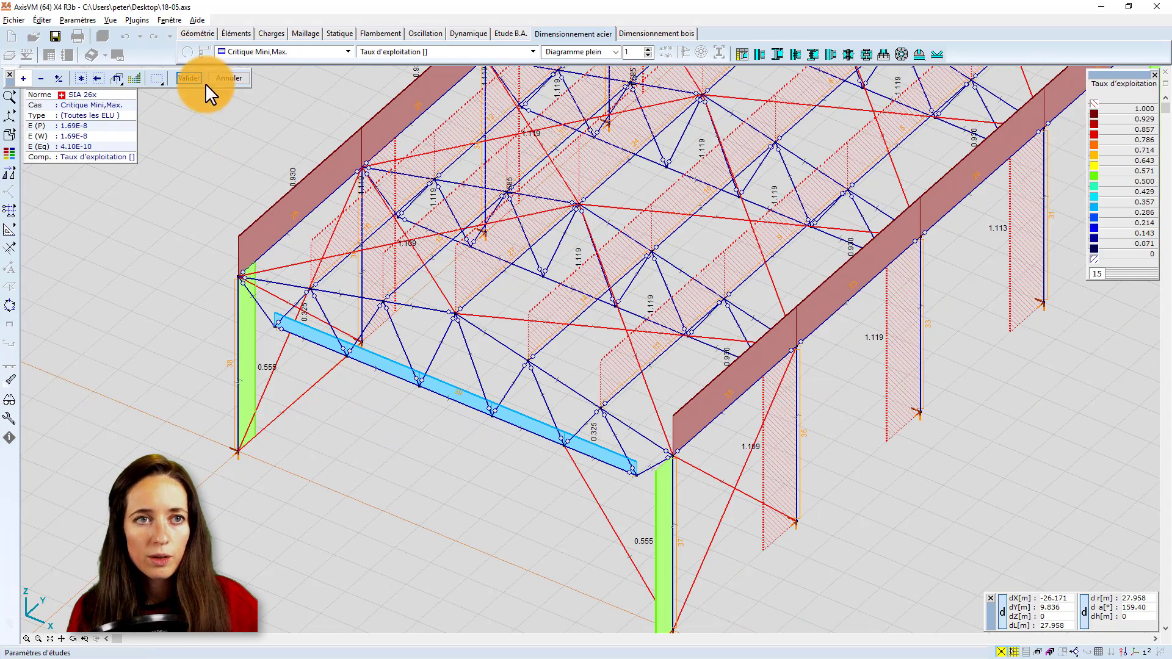
{"action": "left_click", "coordinate": [367, 366]}
{"action": "key", "text": "Return"}
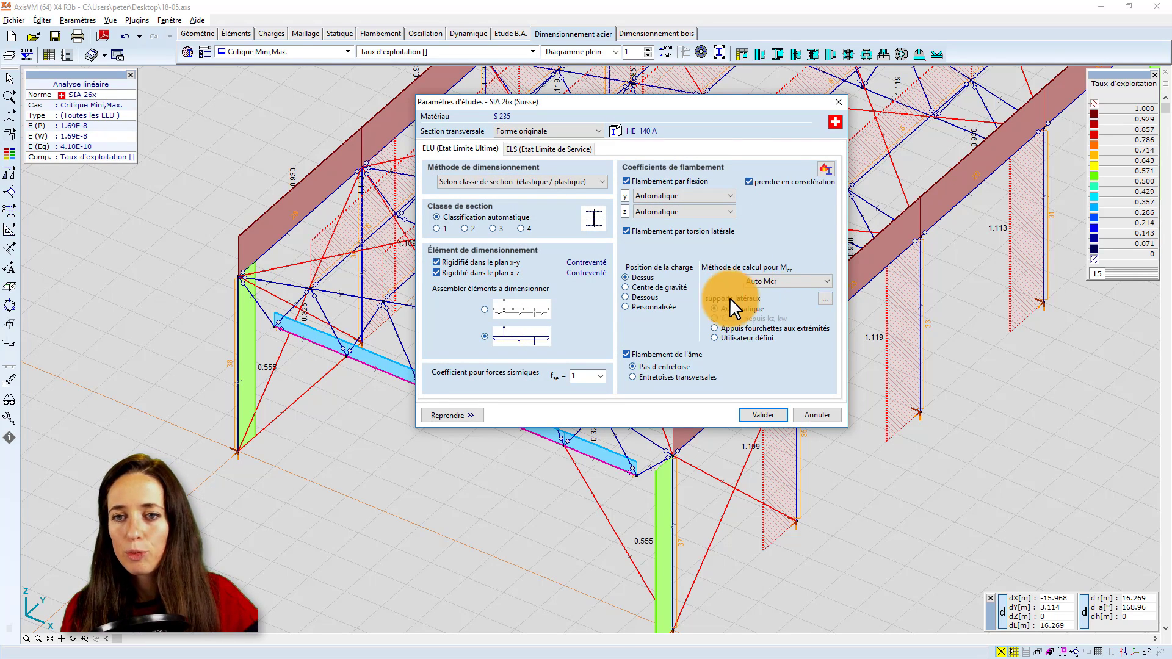
{"action": "left_click", "coordinate": [819, 298]}
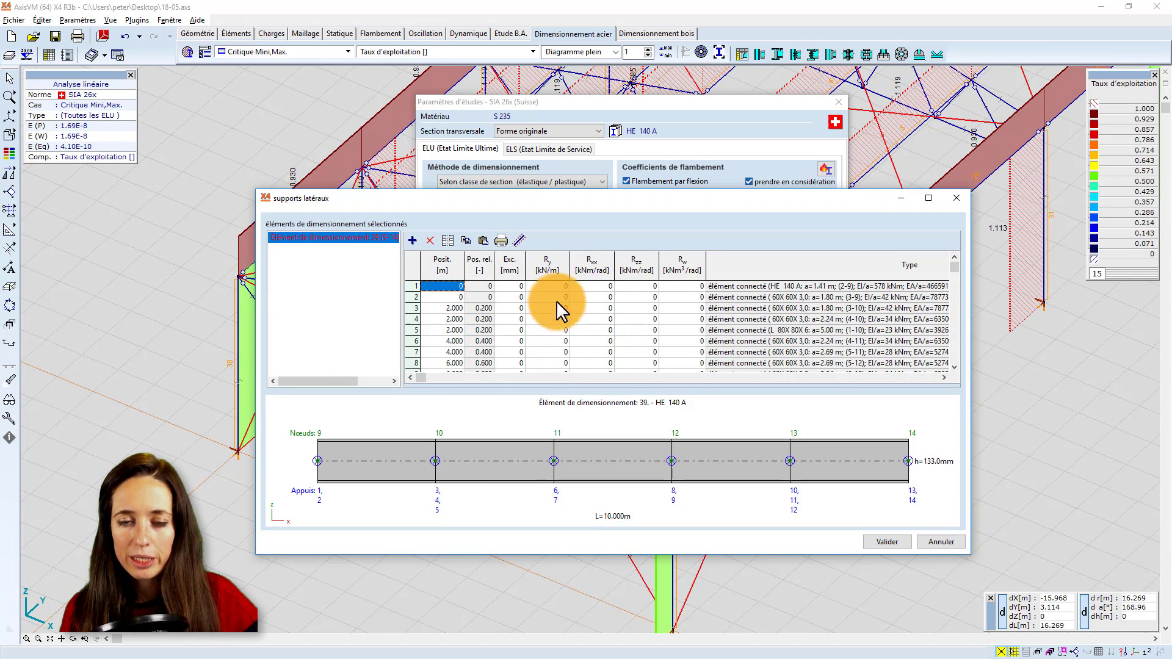
{"action": "left_click", "coordinate": [558, 296]}
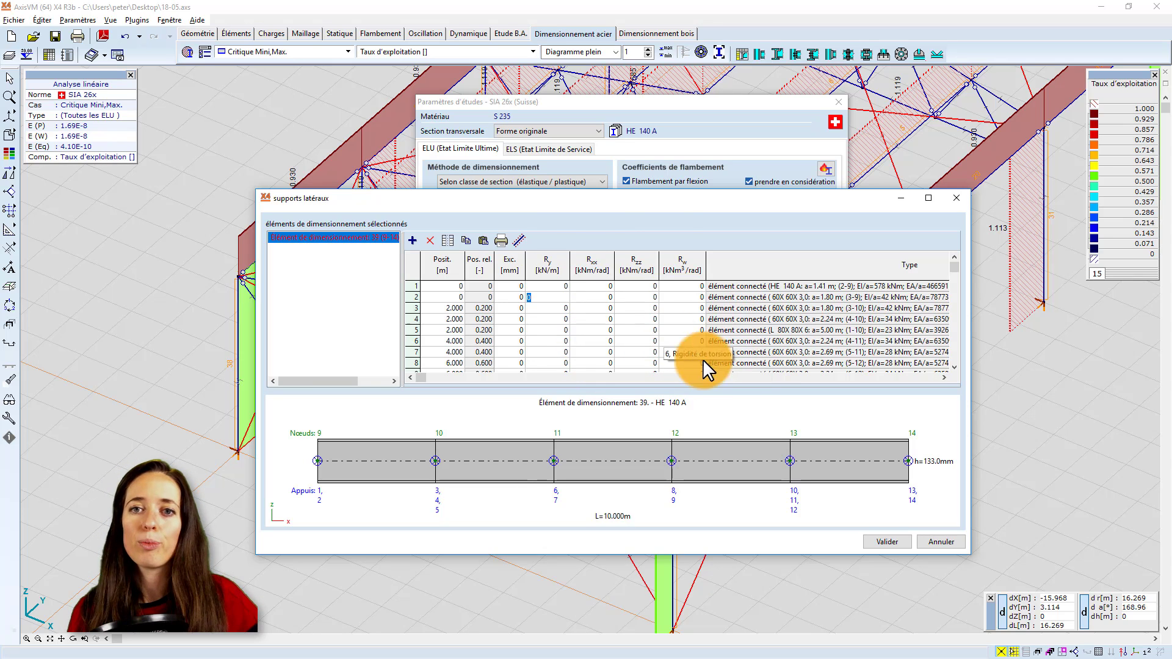
{"action": "left_click_drag", "start_coordinate": [664, 196], "coordinate": [648, 138]}
{"action": "left_click", "coordinate": [857, 486]}
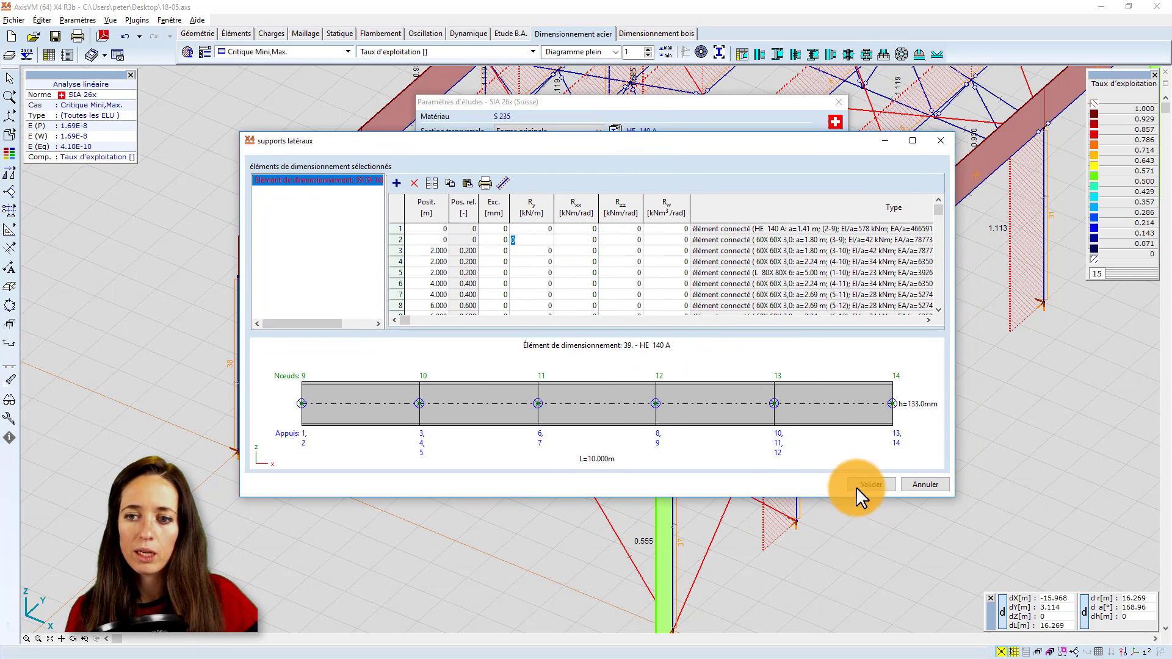
{"action": "left_click", "coordinate": [588, 374]}
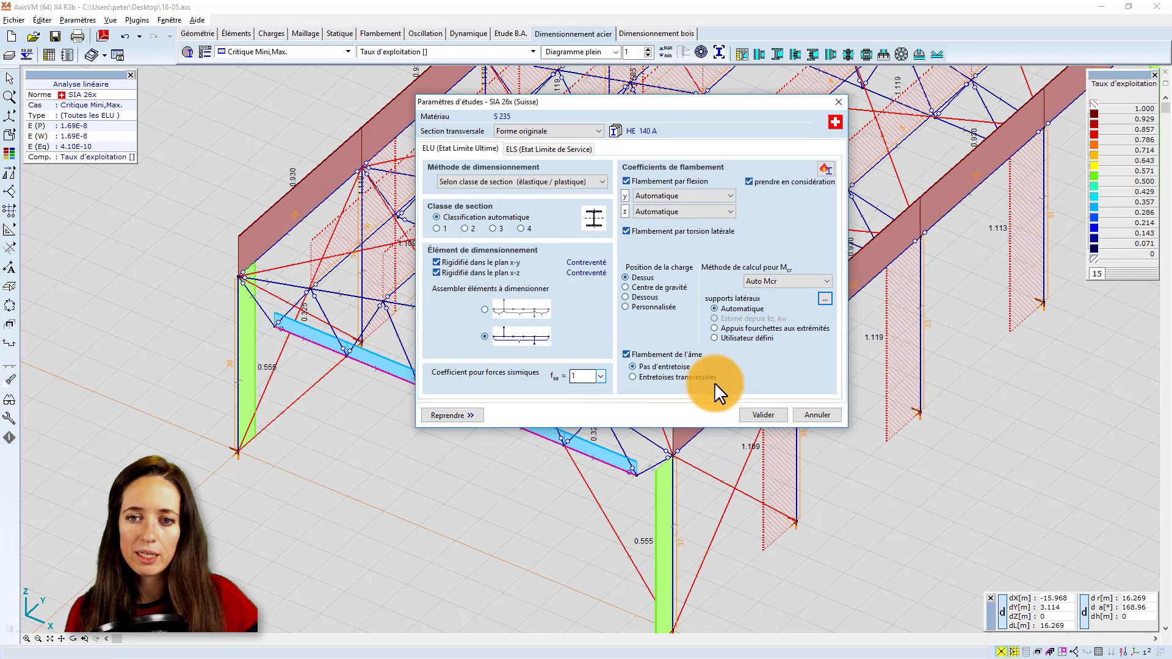
{"action": "left_click", "coordinate": [766, 409]}
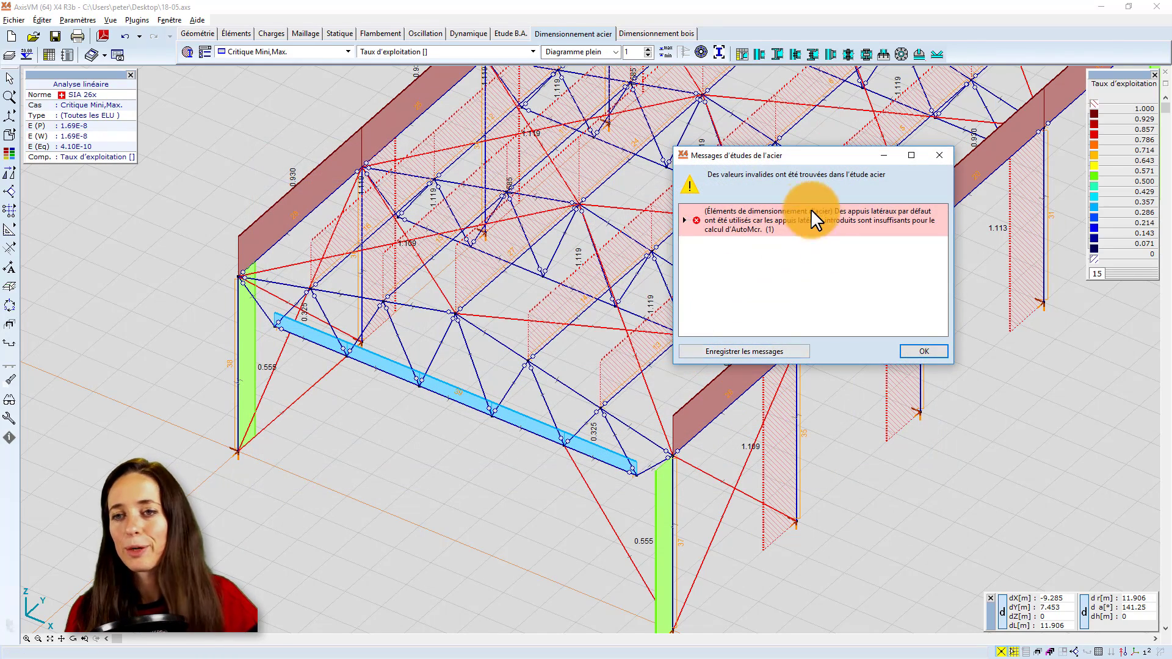
{"action": "left_click", "coordinate": [923, 351]}
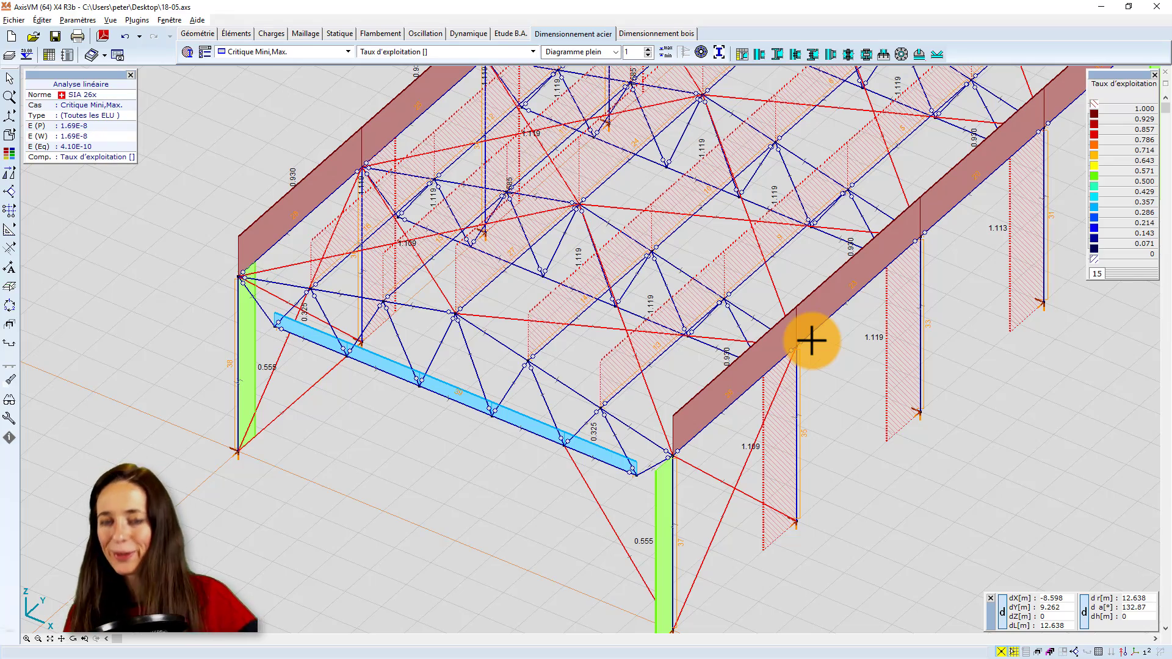
Step: Create a steel section optimisation group named Pannes, made of beams with the same properties
{"action": "middle_click_drag", "start_coordinate": [811, 363], "coordinate": [732, 299]}
{"action": "middle_click_drag", "start_coordinate": [779, 262], "coordinate": [804, 309]}
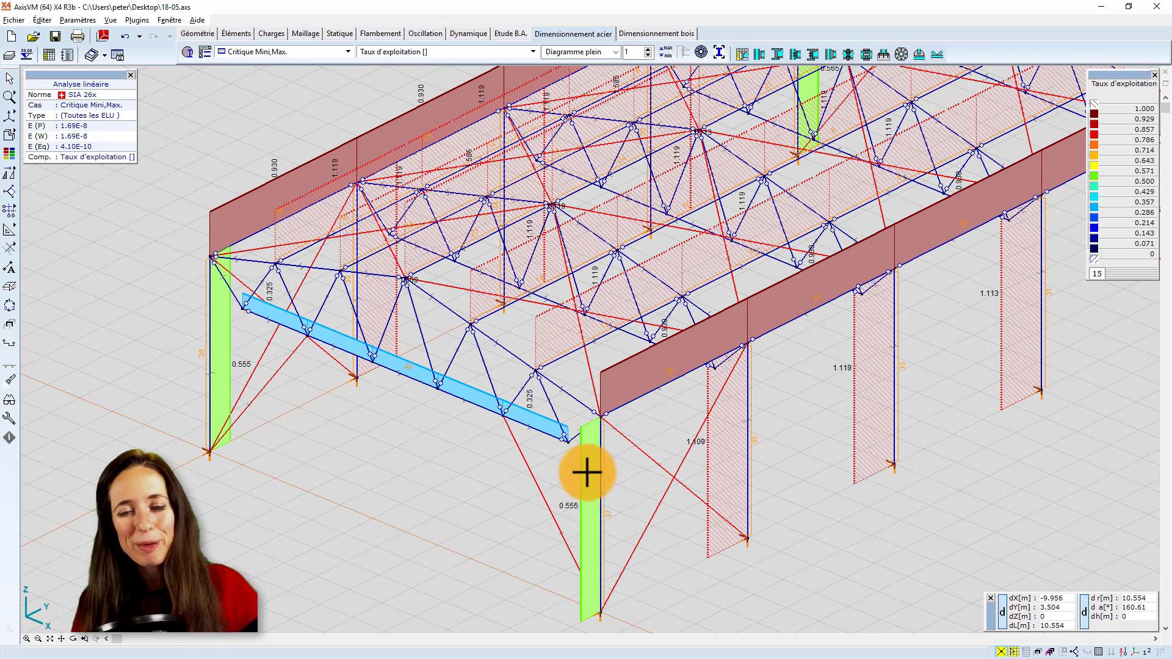
{"action": "middle_click_drag", "start_coordinate": [519, 419], "coordinate": [540, 428]}
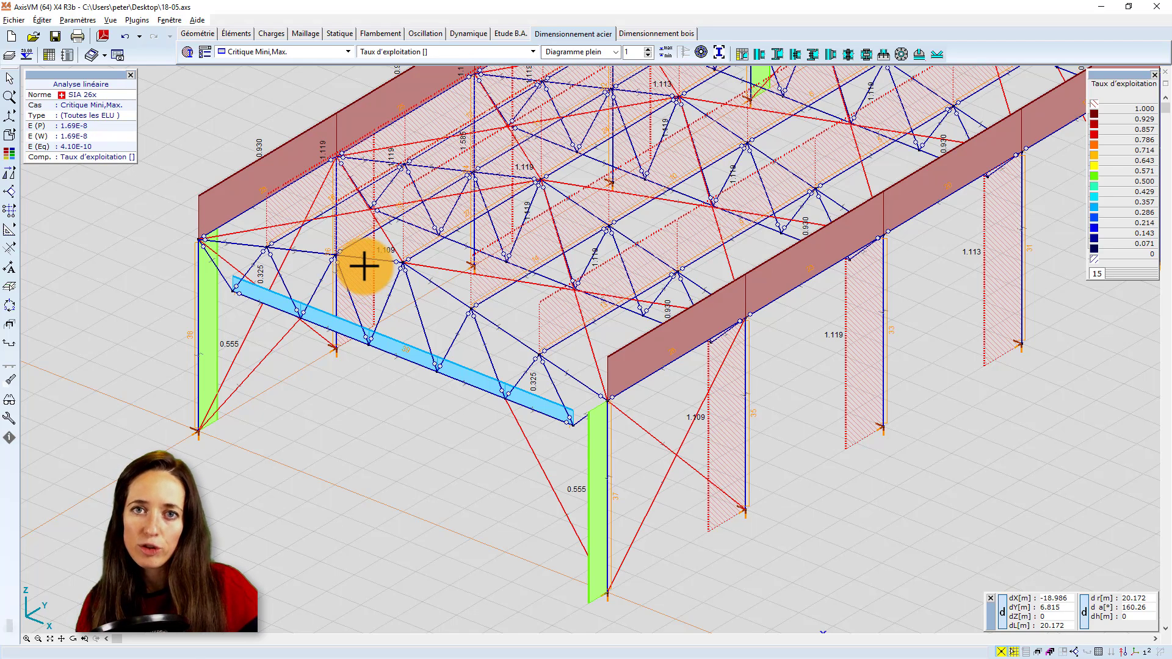
{"action": "left_click", "coordinate": [724, 50]}
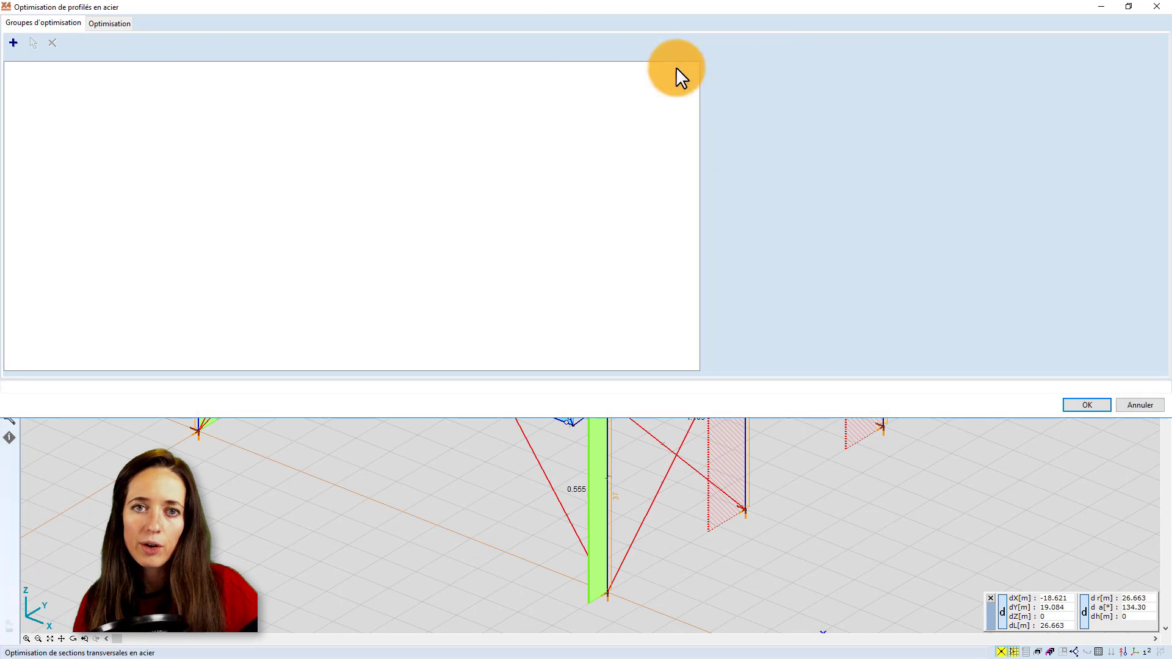
{"action": "double_click", "coordinate": [265, 8]}
{"action": "left_click_drag", "start_coordinate": [328, 53], "coordinate": [374, 35]}
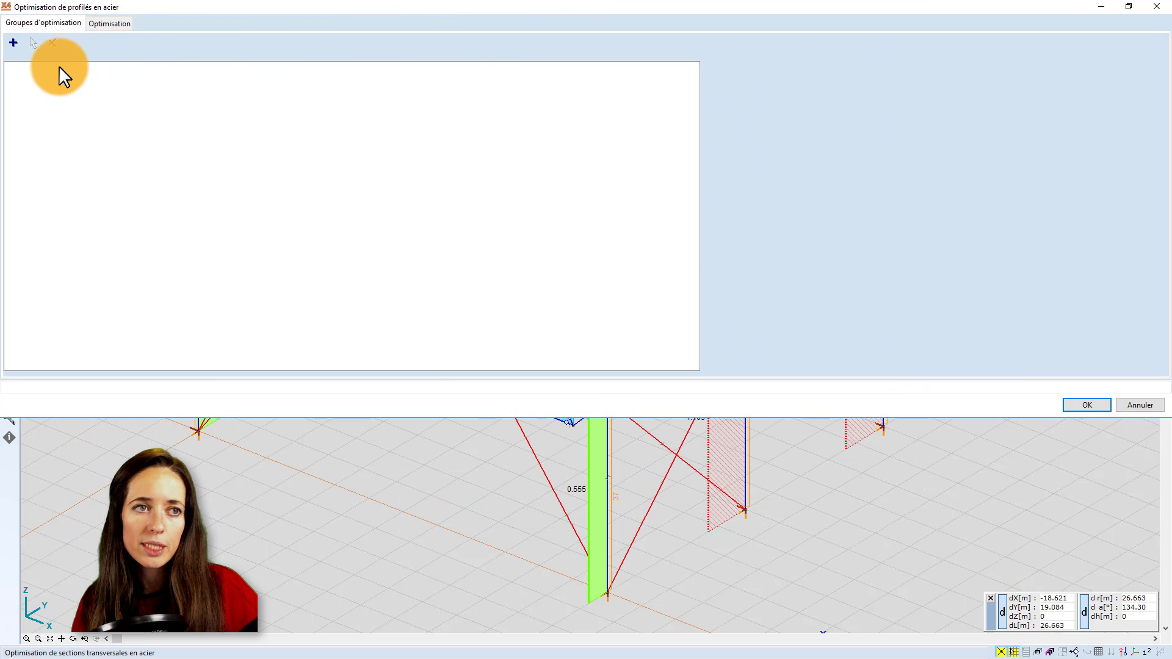
{"action": "left_click", "coordinate": [13, 43]}
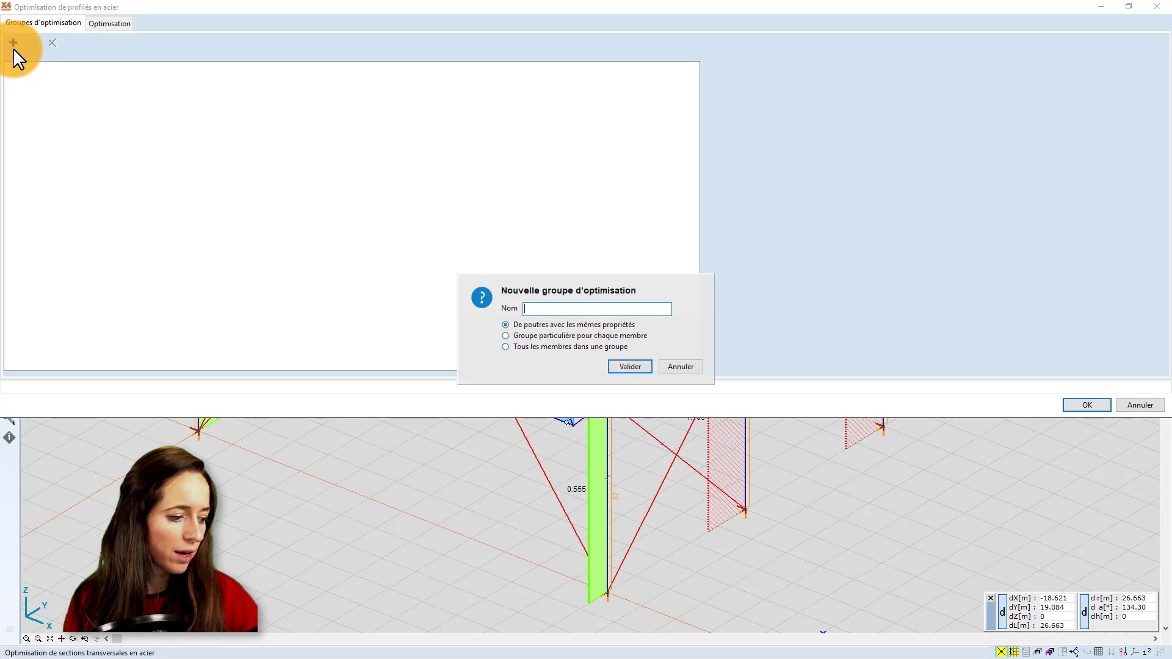
{"action": "type", "text": "Pan"}
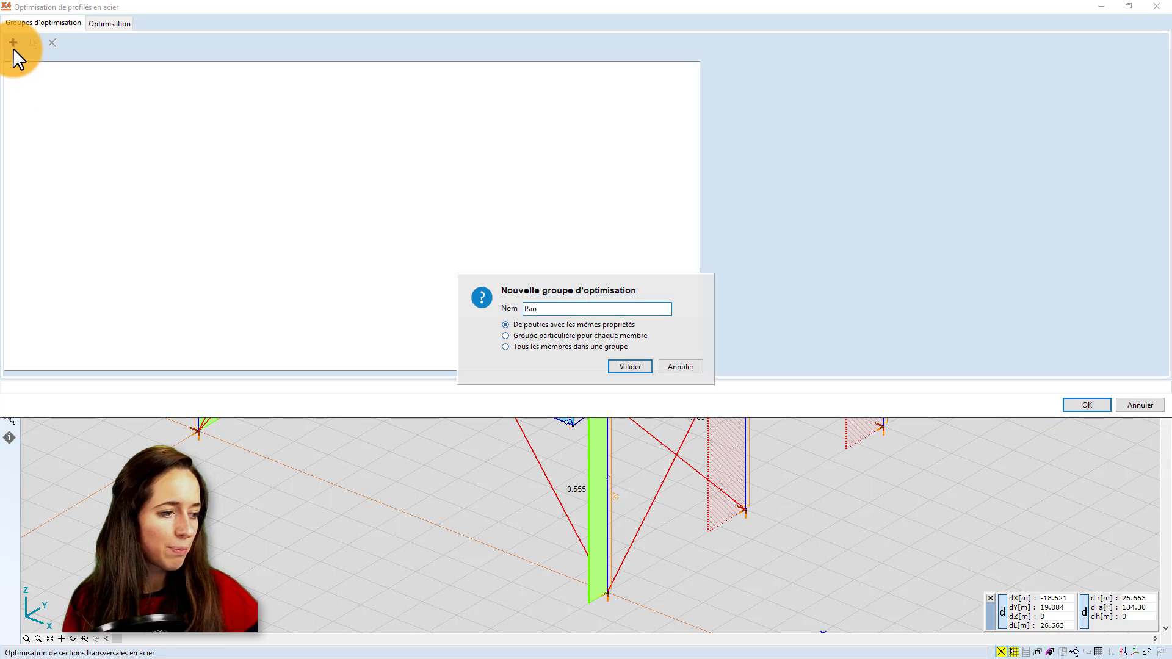
{"action": "type", "text": "n"}
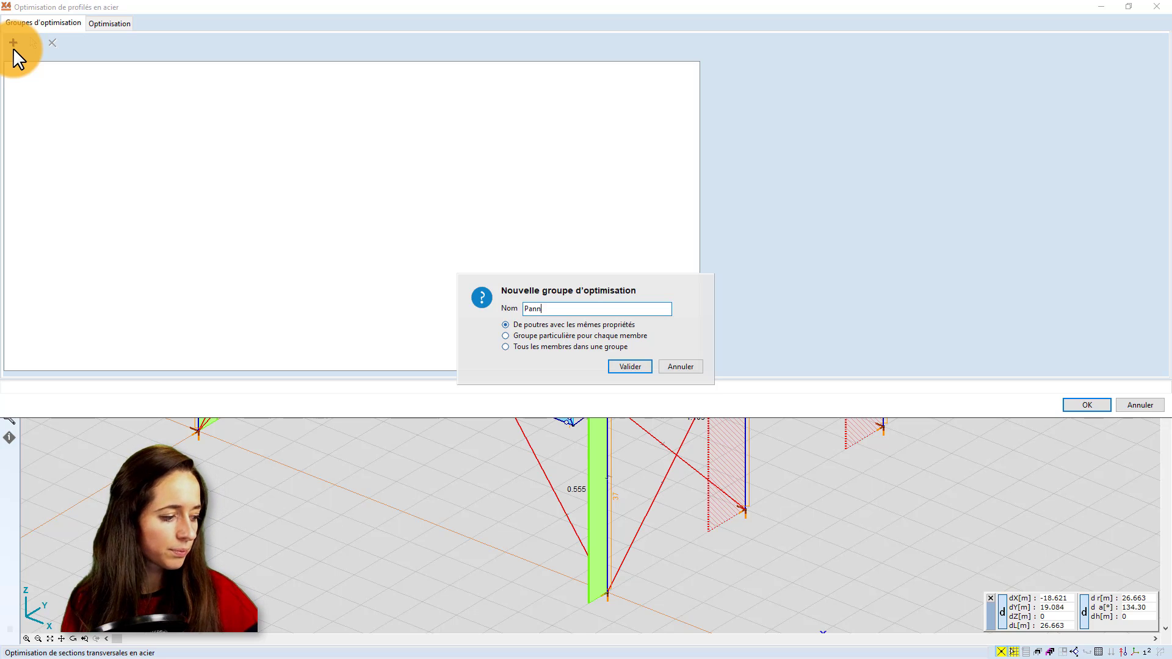
{"action": "type", "text": "es"}
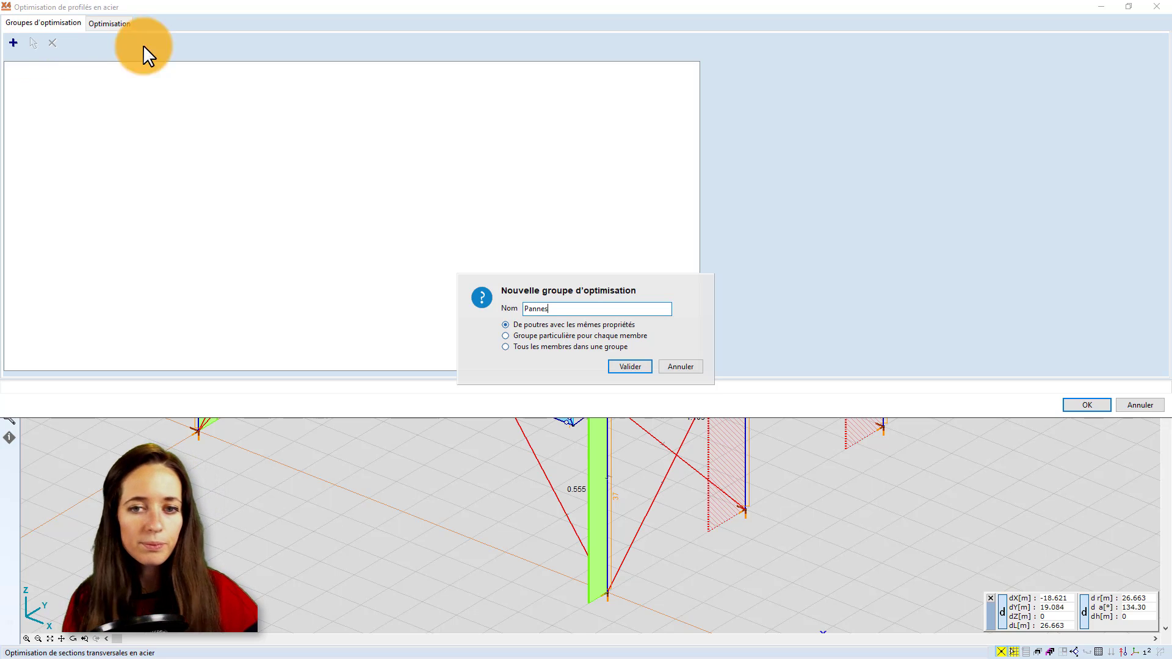
{"action": "left_click", "coordinate": [625, 365]}
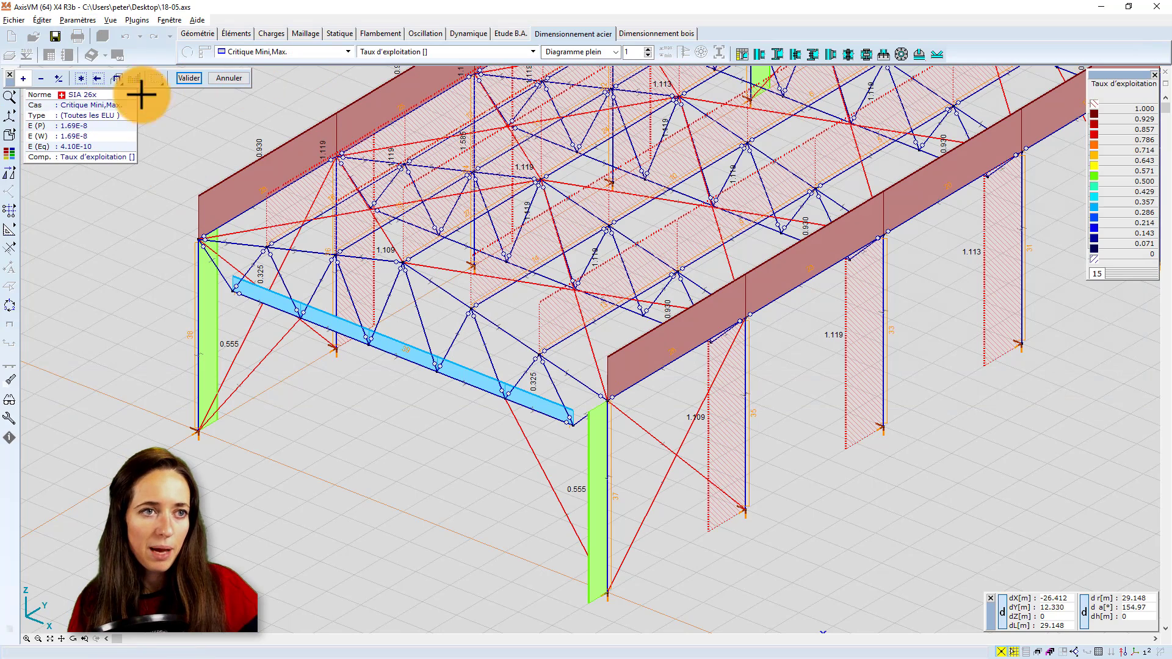
Step: Switch to the front view, select all the roof purlins for the Pannes group and validate the selection
{"action": "left_click", "coordinate": [9, 116]}
{"action": "left_click", "coordinate": [28, 115]}
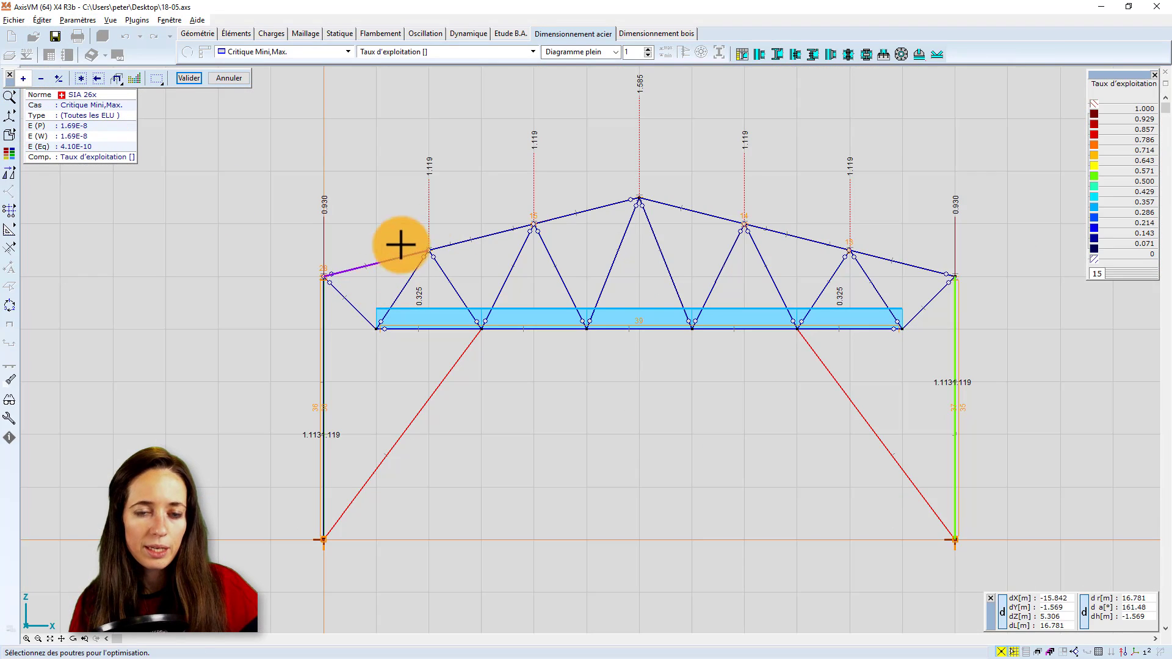
{"action": "middle_click_drag", "start_coordinate": [400, 244], "coordinate": [389, 172]}
{"action": "scroll", "coordinate": [400, 195], "scroll_direction": "up", "scroll_amount": 1}
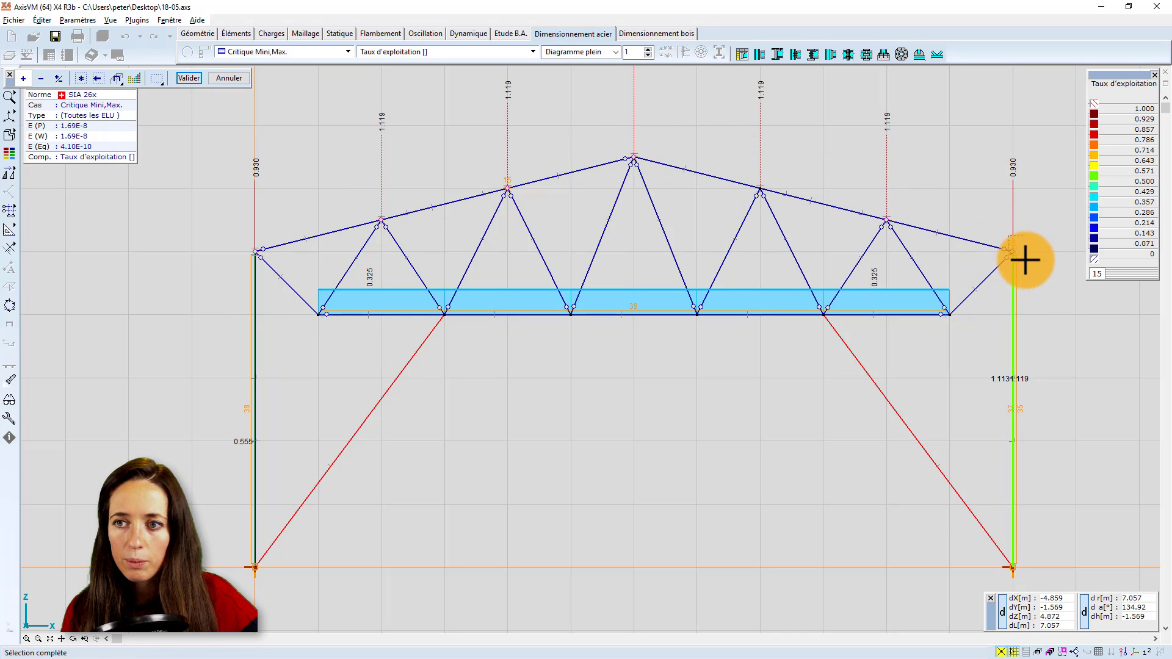
{"action": "left_click", "coordinate": [199, 77]}
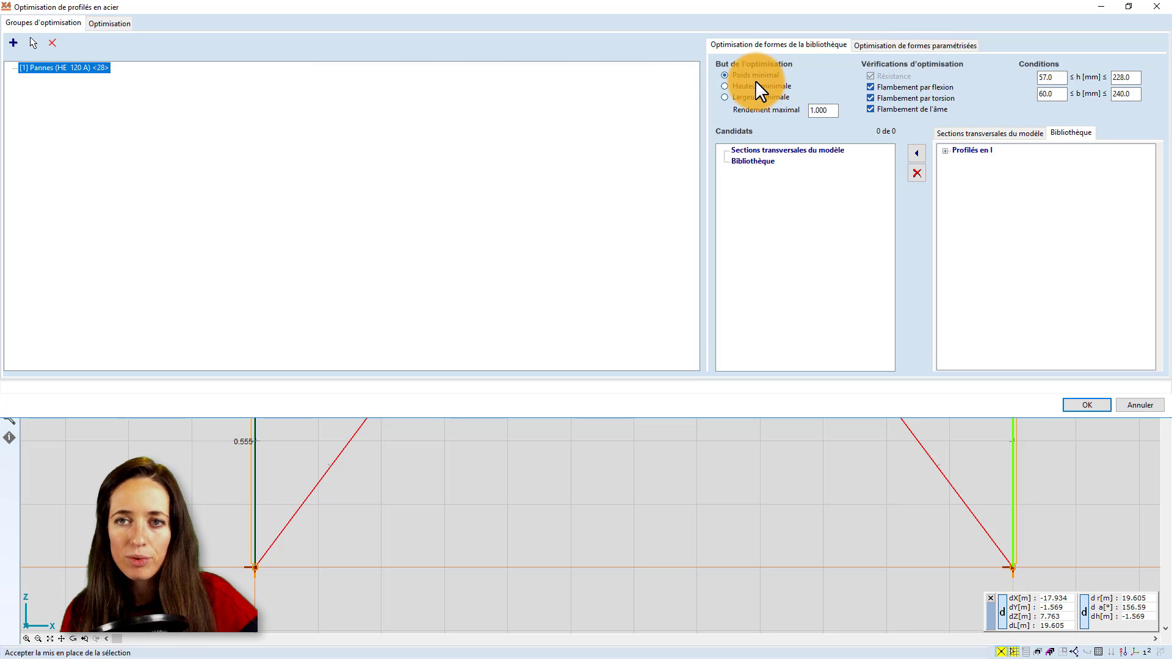
Step: Set the Pannes group's maximum utilisation to 0.8 and add library profiles HE 140 to HE 240, series A and B, as candidates
{"action": "left_click", "coordinate": [825, 111]}
{"action": "type", "text": "0.8"}
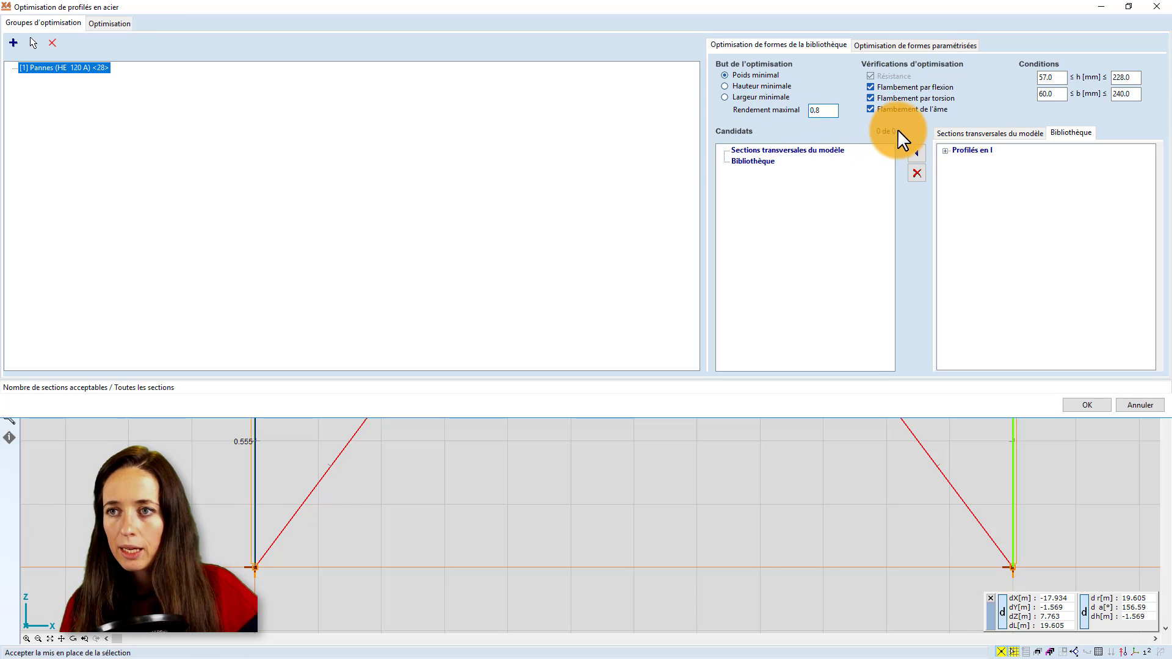
{"action": "left_click", "coordinate": [944, 149]}
{"action": "left_click", "coordinate": [959, 169]}
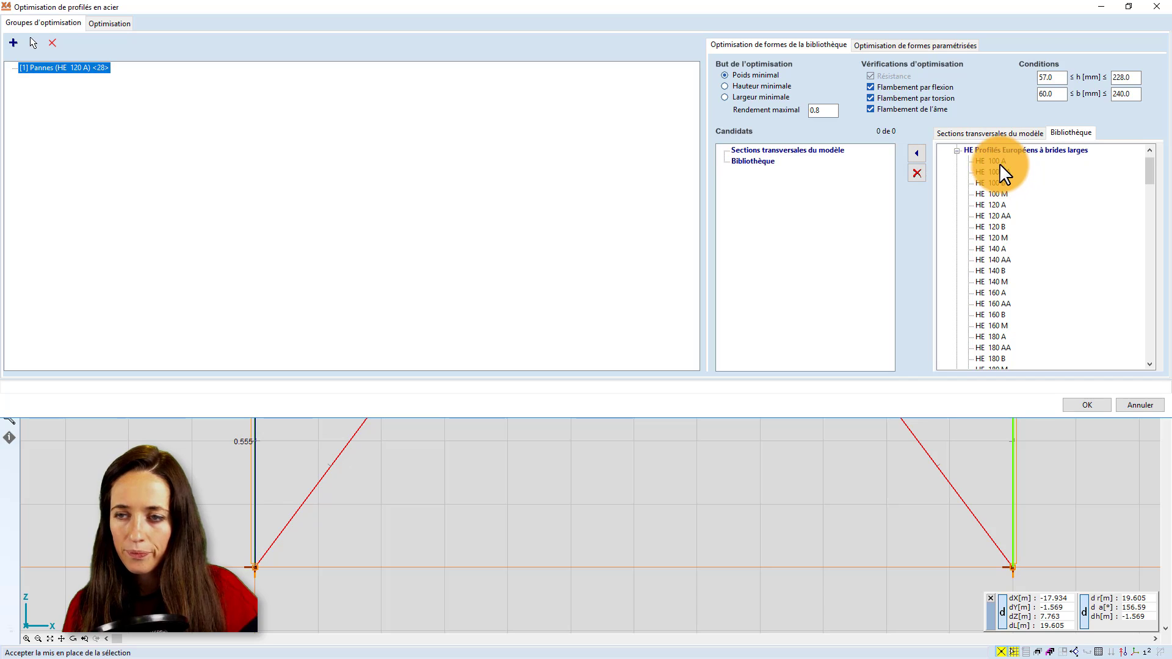
{"action": "scroll", "coordinate": [1011, 175], "scroll_direction": "down", "scroll_amount": 2}
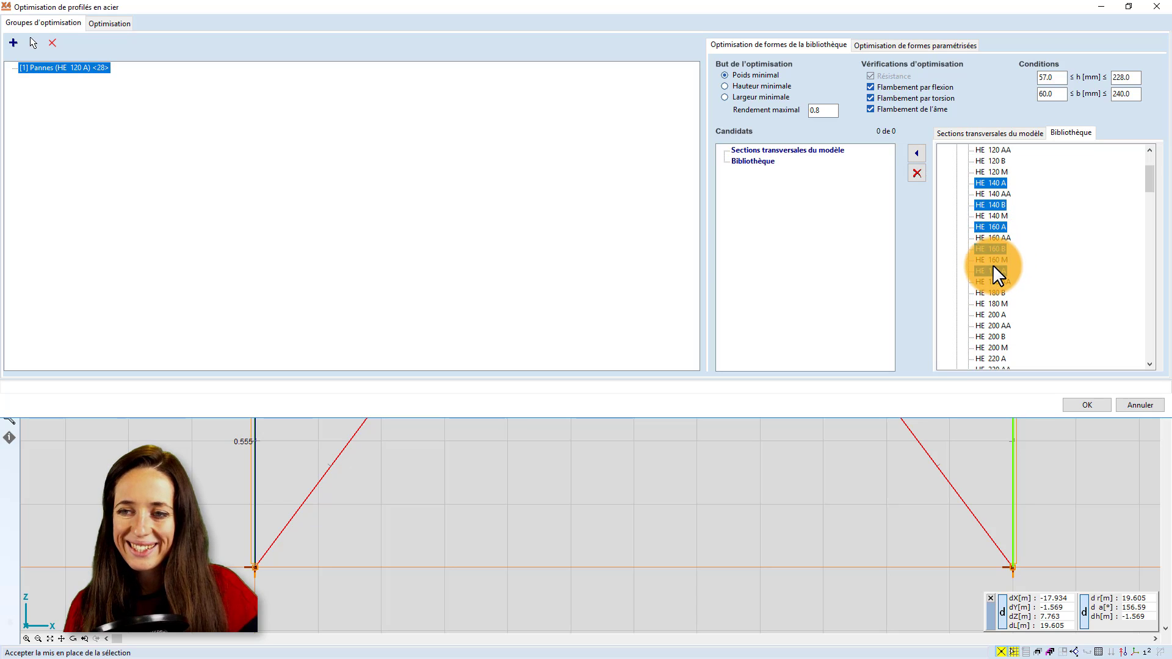
{"action": "scroll", "coordinate": [991, 264], "scroll_direction": "down", "scroll_amount": 1}
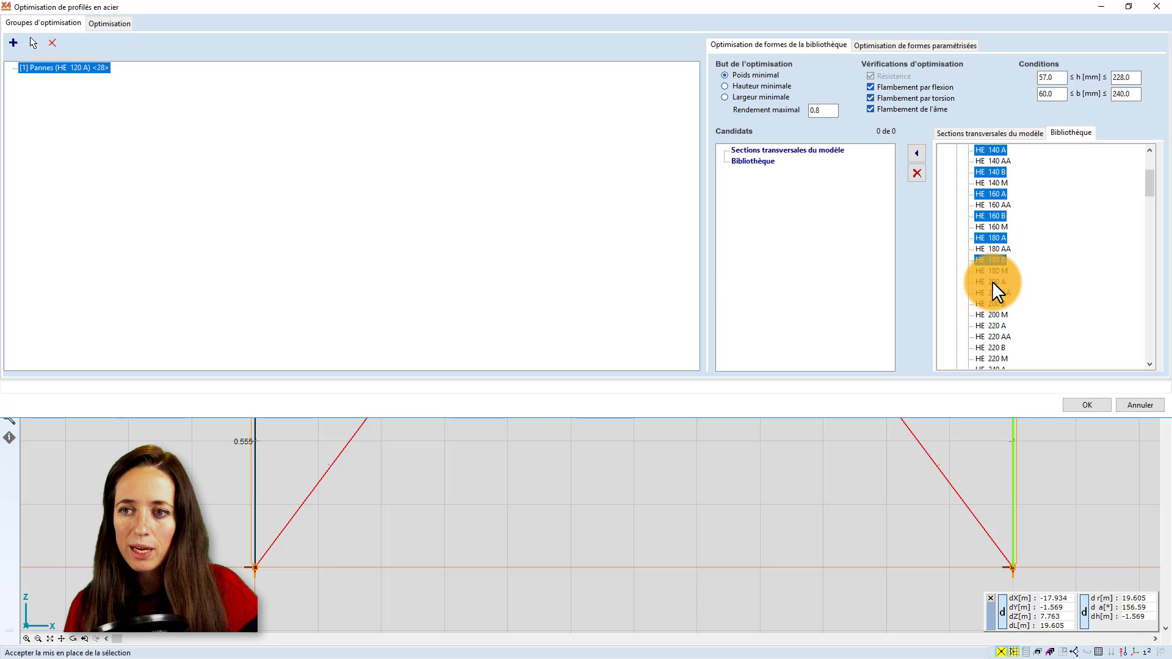
{"action": "left_click", "coordinate": [995, 305], "text": "ctrl"}
{"action": "scroll", "coordinate": [994, 301], "scroll_direction": "down", "scroll_amount": 2}
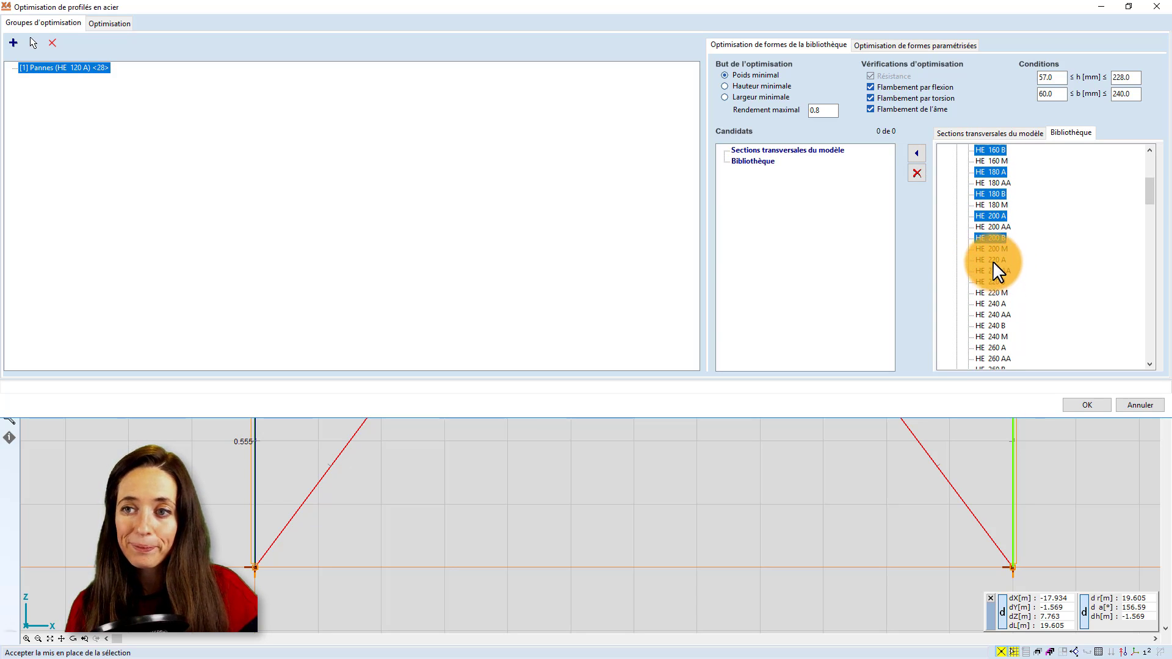
{"action": "left_click", "coordinate": [992, 305], "text": "ctrl"}
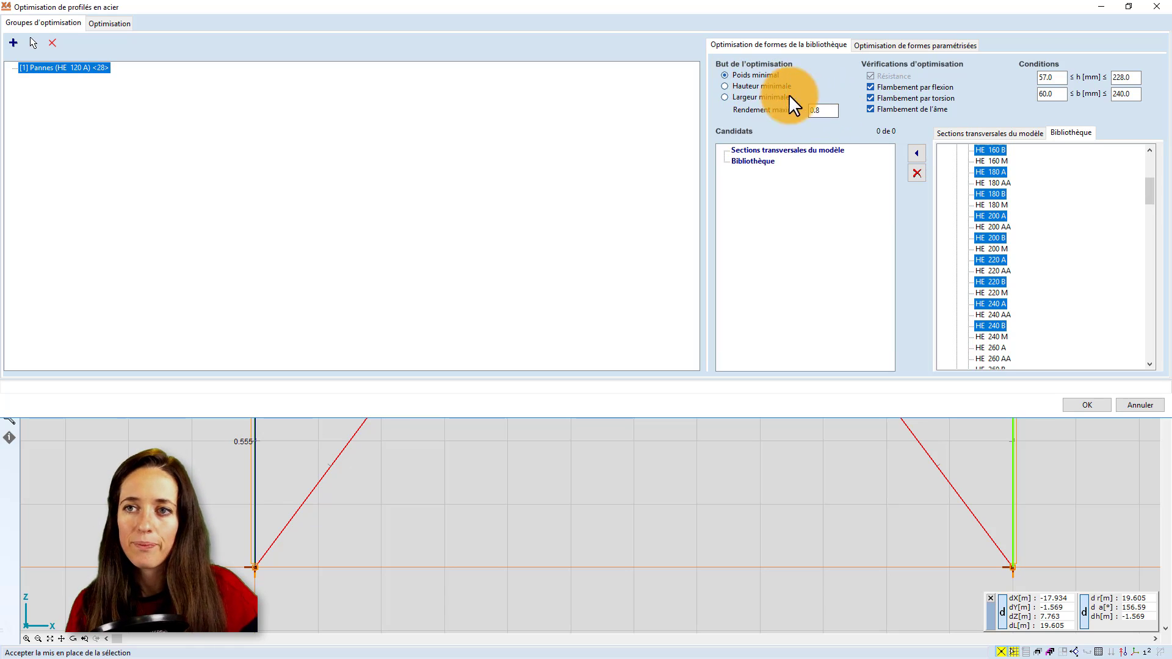
{"action": "left_click", "coordinate": [917, 150]}
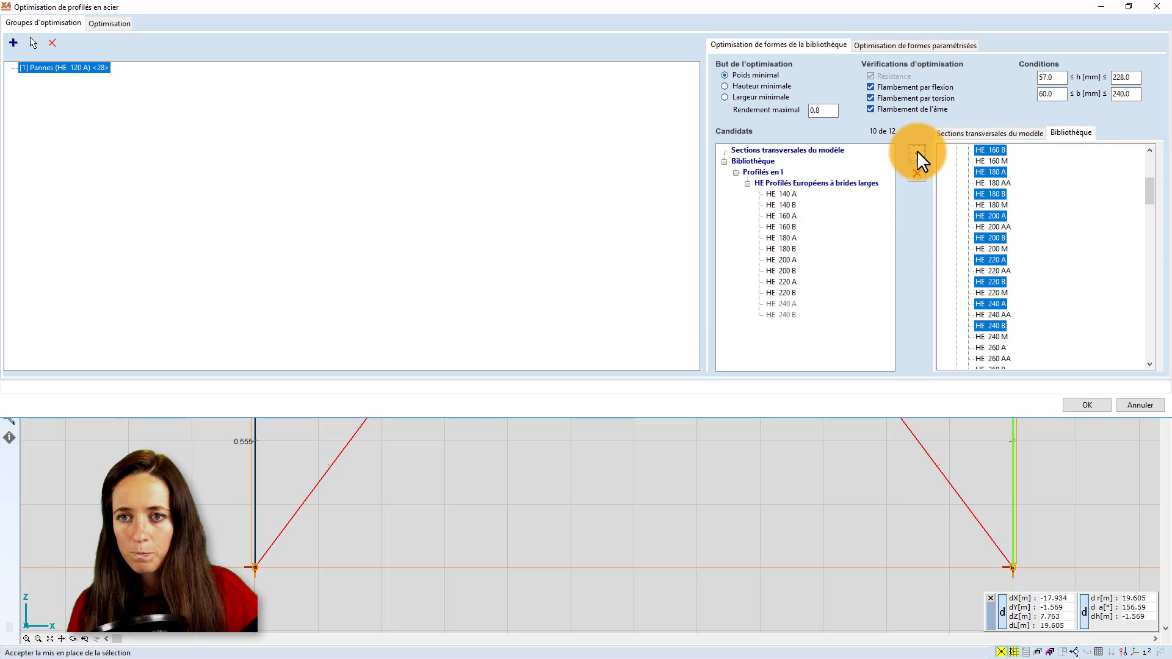
{"action": "left_click", "coordinate": [44, 64]}
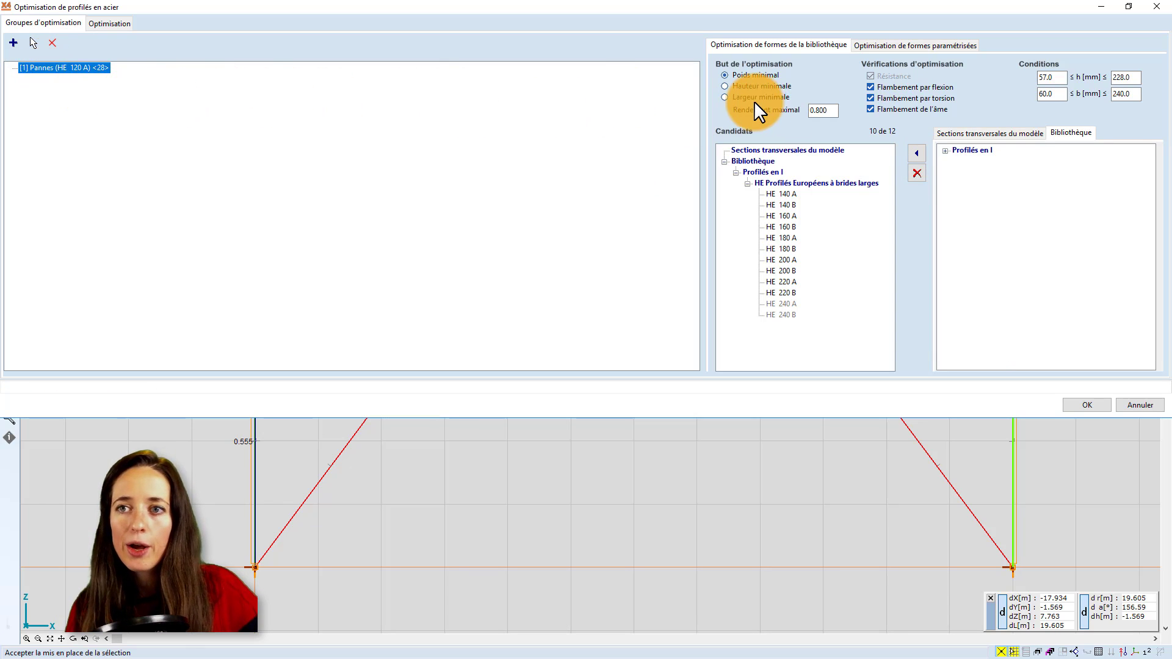
Step: In the Pannes group's parametric shape optimisation, choose the welded I shape and lock its height h and width b
{"action": "left_click", "coordinate": [893, 44]}
{"action": "left_click", "coordinate": [818, 47]}
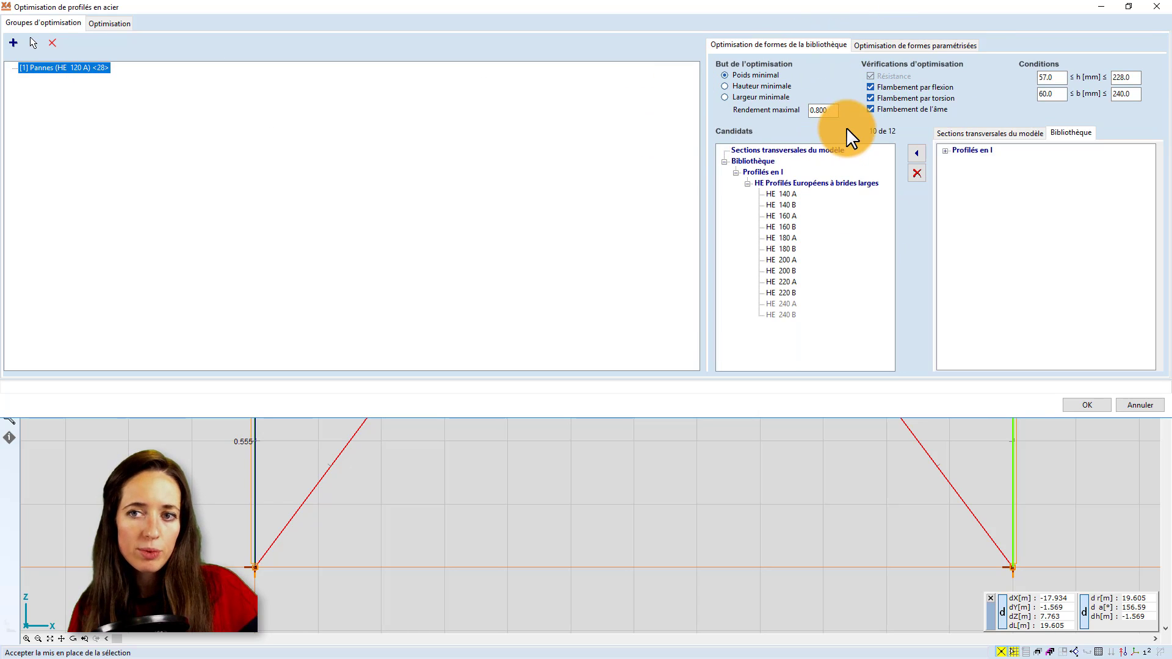
{"action": "left_click", "coordinate": [897, 46]}
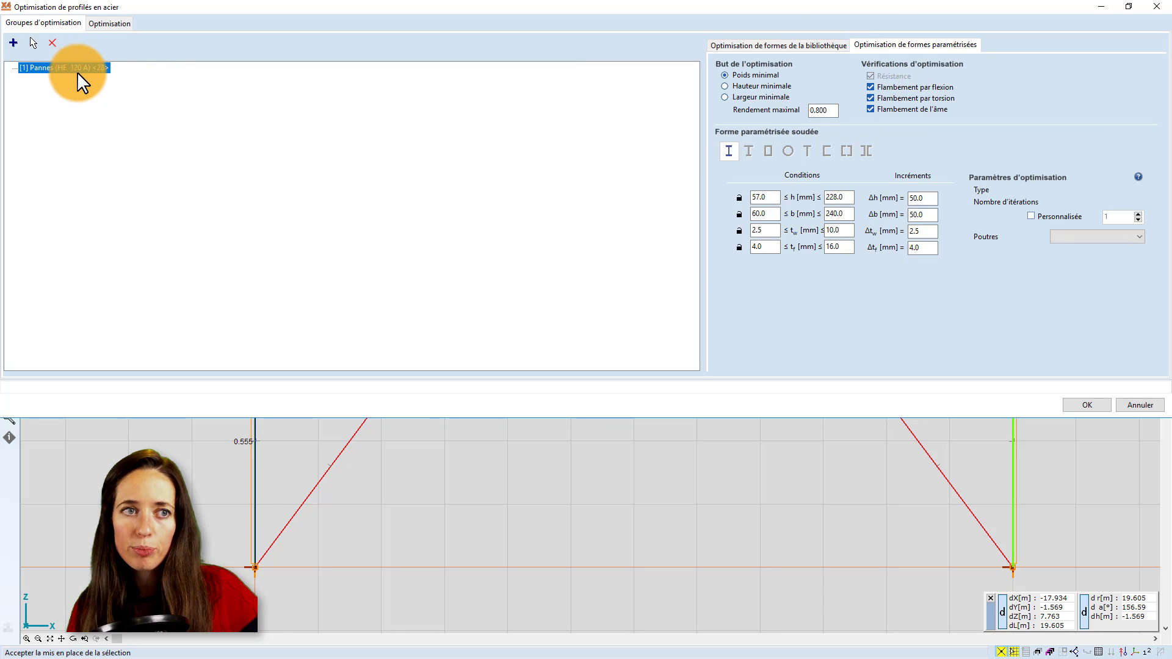
{"action": "left_click", "coordinate": [746, 45]}
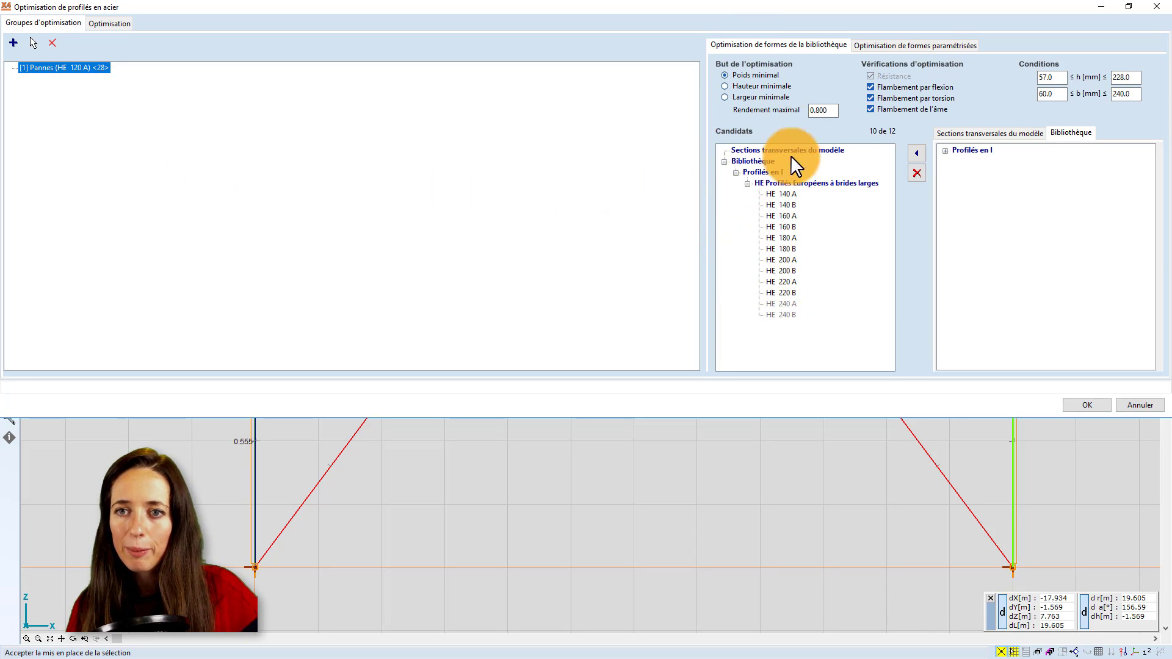
{"action": "left_click", "coordinate": [893, 46]}
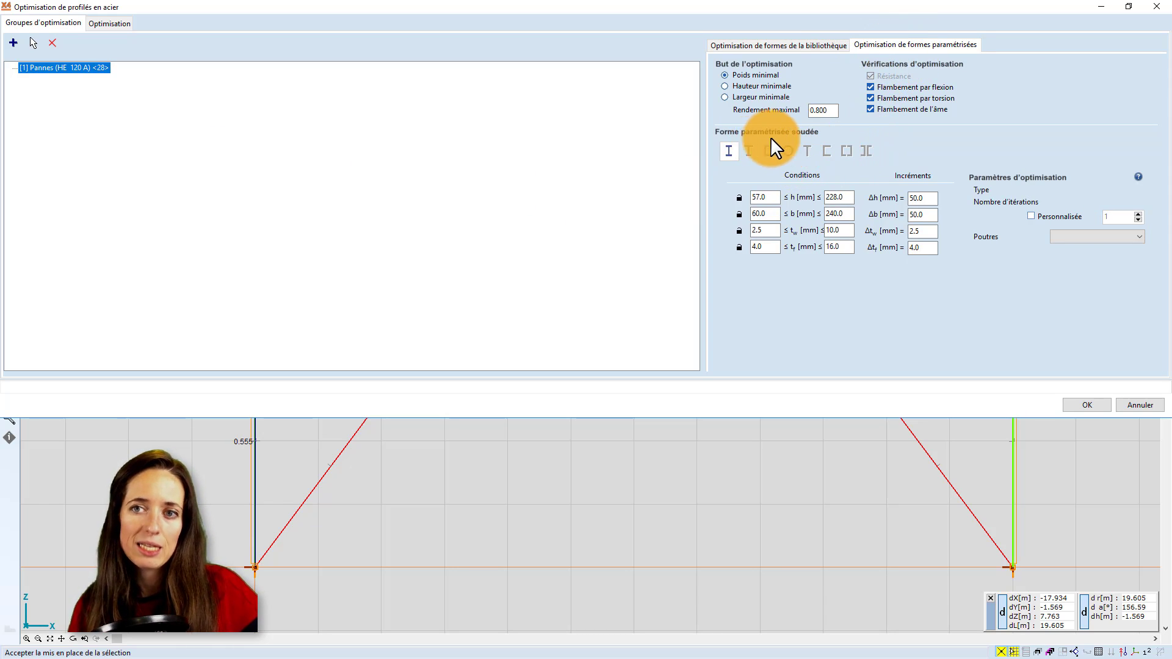
{"action": "left_click", "coordinate": [730, 153]}
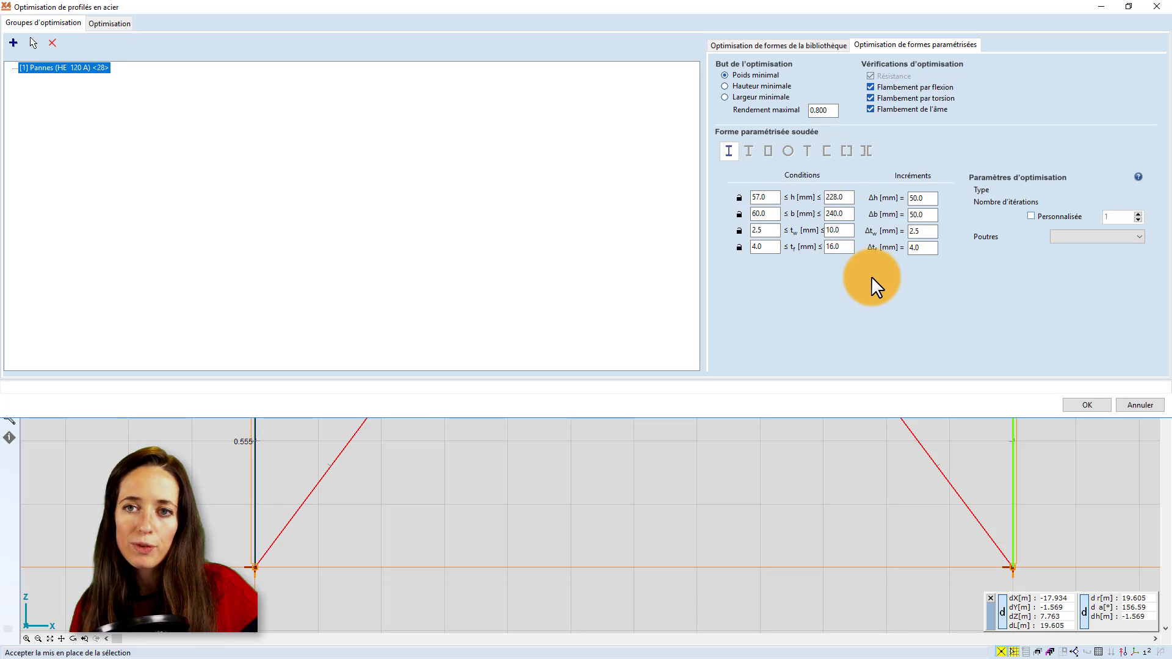
{"action": "left_click", "coordinate": [740, 198]}
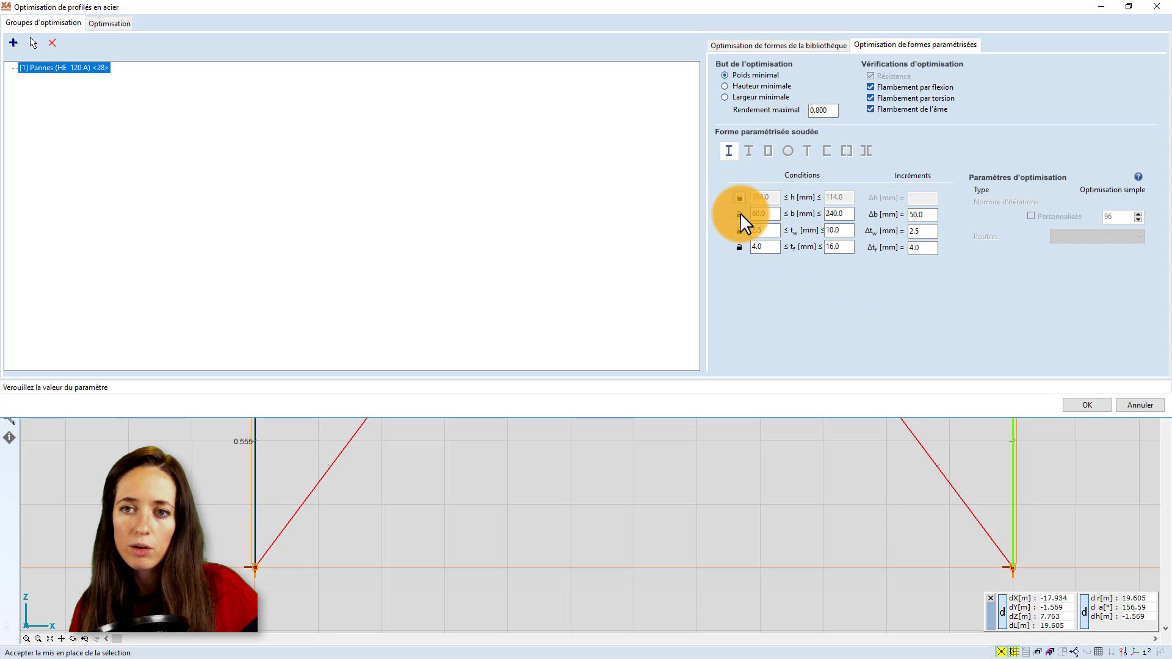
{"action": "left_click", "coordinate": [739, 213]}
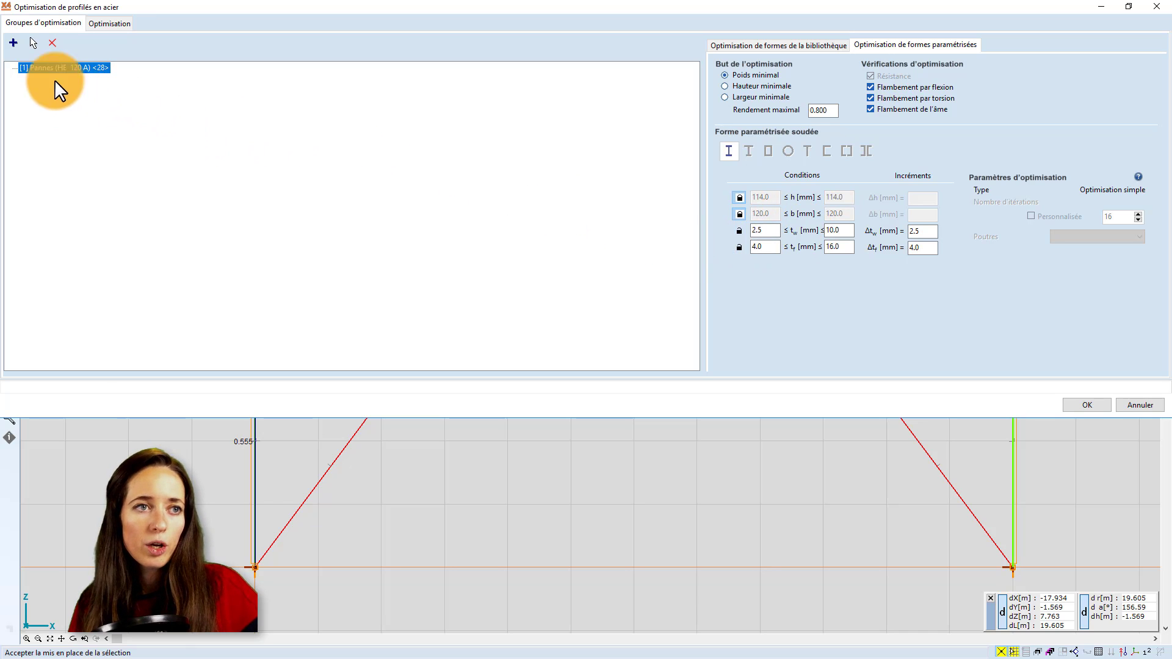
Step: Create an optimisation group named Colonnes, made of beams with the same properties
{"action": "left_click", "coordinate": [11, 45]}
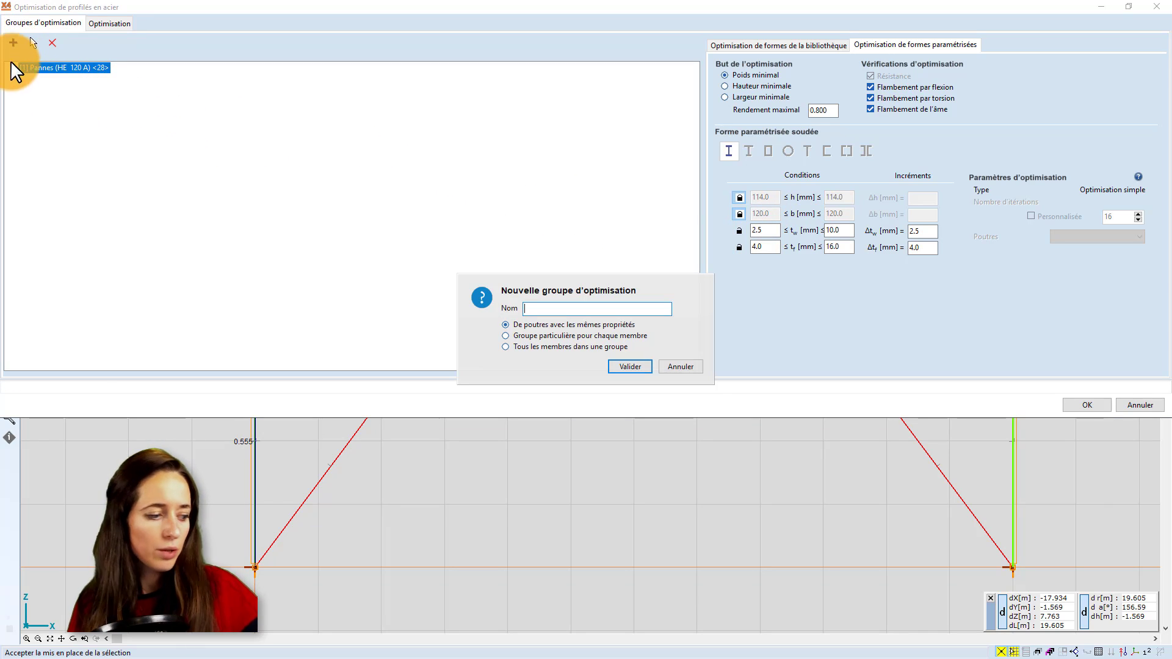
{"action": "type", "text": "Colonnes"}
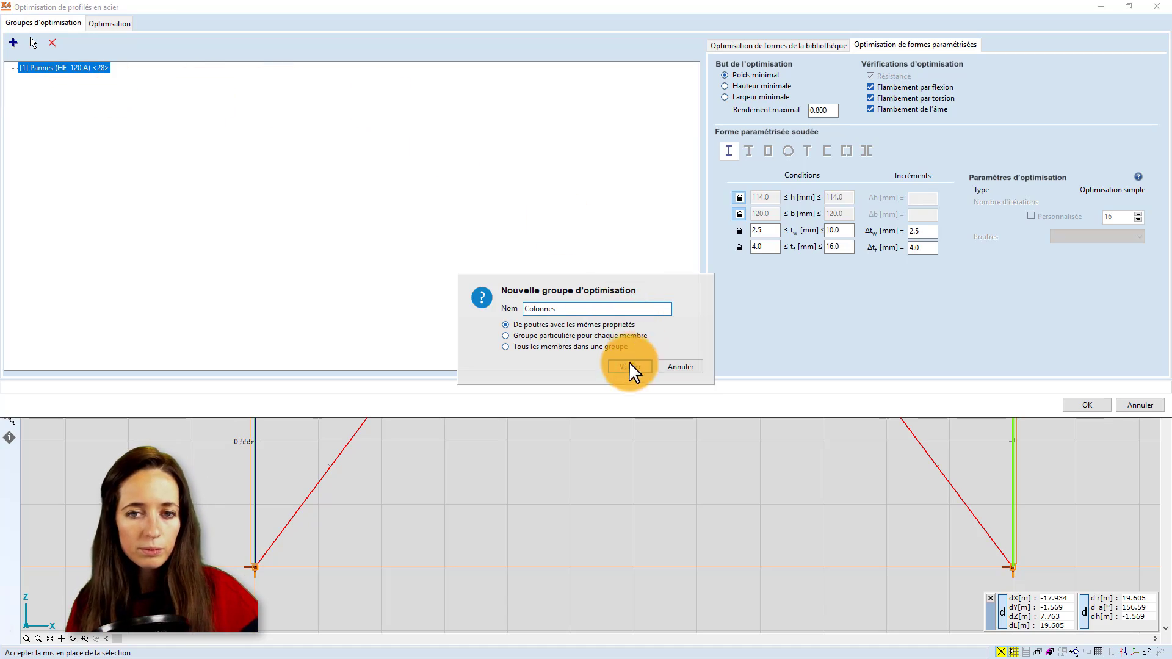
{"action": "left_click", "coordinate": [629, 366]}
Step: Select the columns along both long sides of the hall for the Colonnes group and validate the selection
{"action": "middle_click_drag", "start_coordinate": [309, 360], "coordinate": [250, 342]}
{"action": "left_click", "coordinate": [130, 419]}
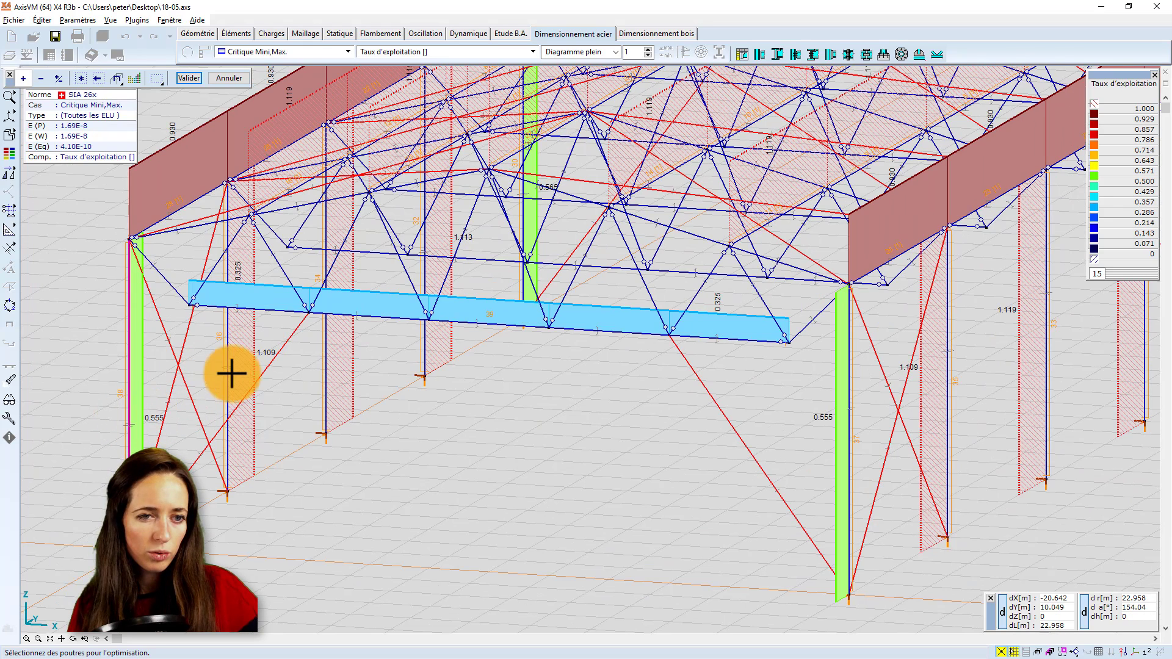
{"action": "left_click", "coordinate": [227, 384]}
{"action": "left_click", "coordinate": [325, 385]}
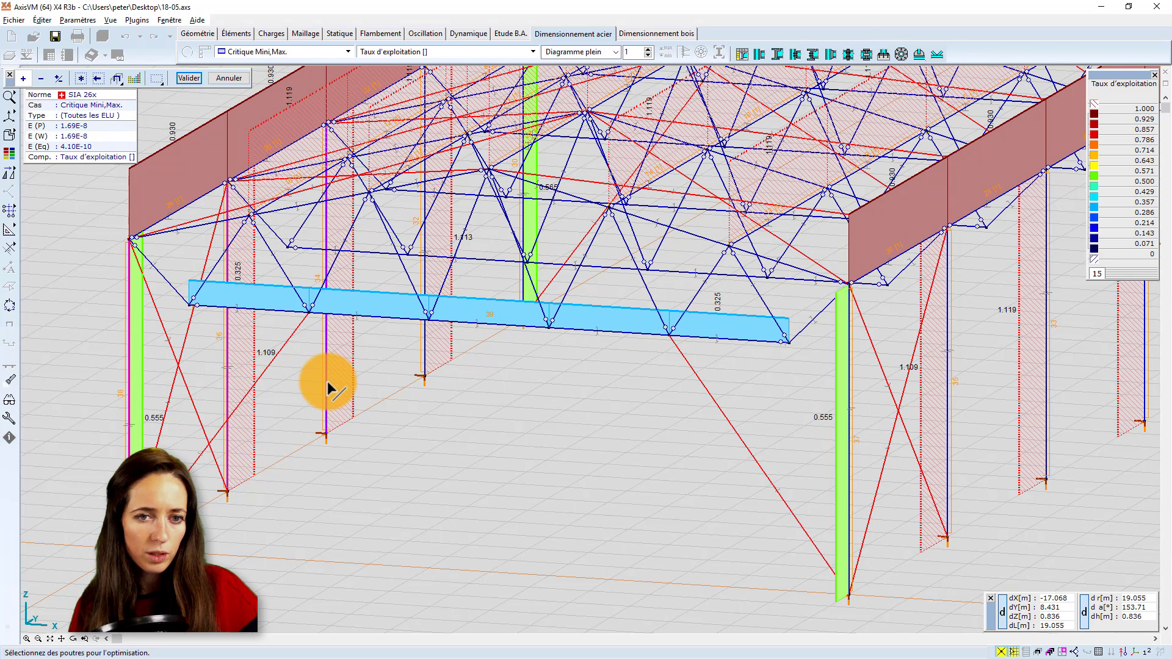
{"action": "left_click", "coordinate": [425, 361]}
{"action": "left_click", "coordinate": [531, 217]}
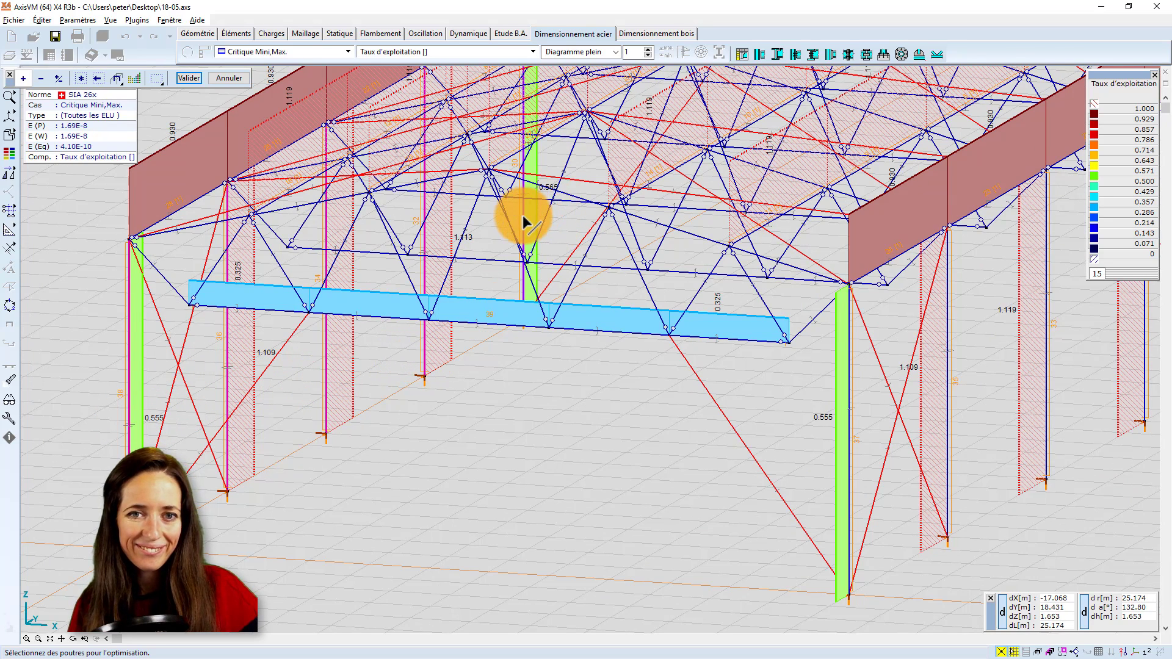
{"action": "middle_click_drag", "start_coordinate": [612, 243], "coordinate": [575, 212]}
{"action": "scroll", "coordinate": [576, 212], "scroll_direction": "down", "scroll_amount": 5}
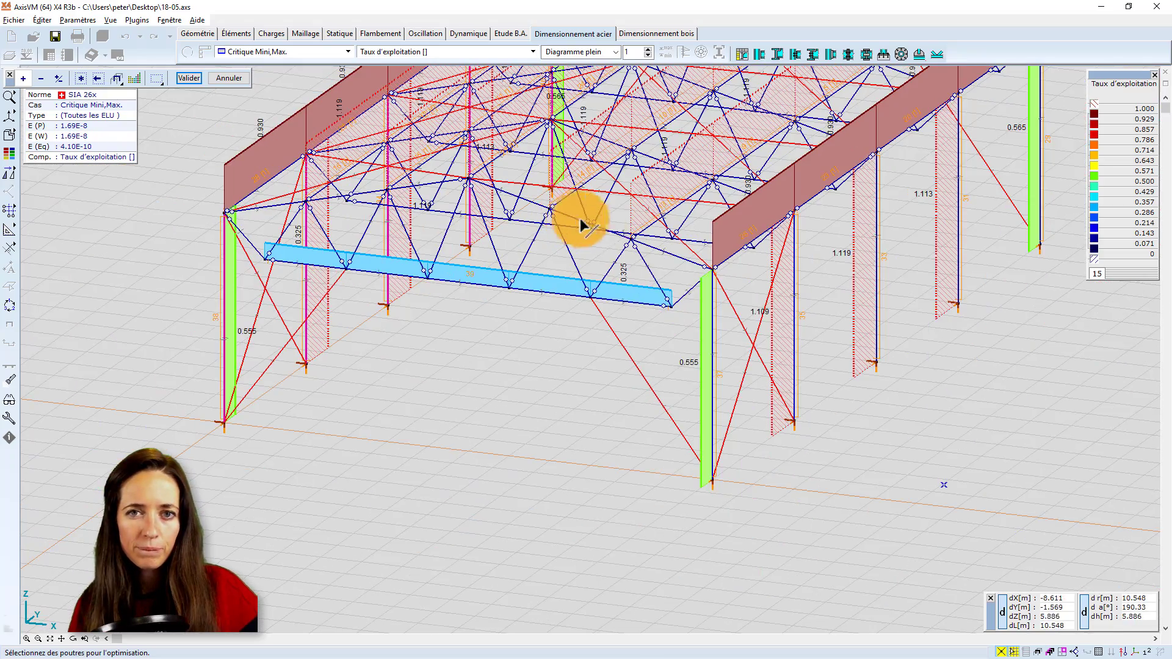
{"action": "left_click", "coordinate": [793, 356]}
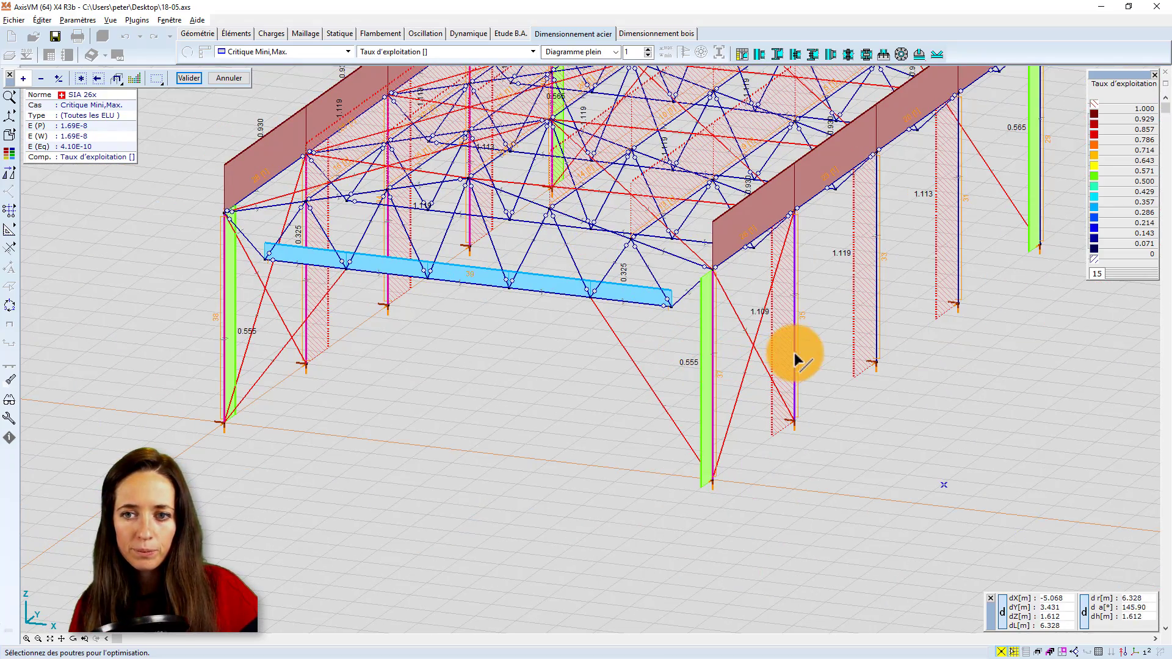
{"action": "left_click", "coordinate": [877, 317]}
{"action": "left_click", "coordinate": [957, 232]}
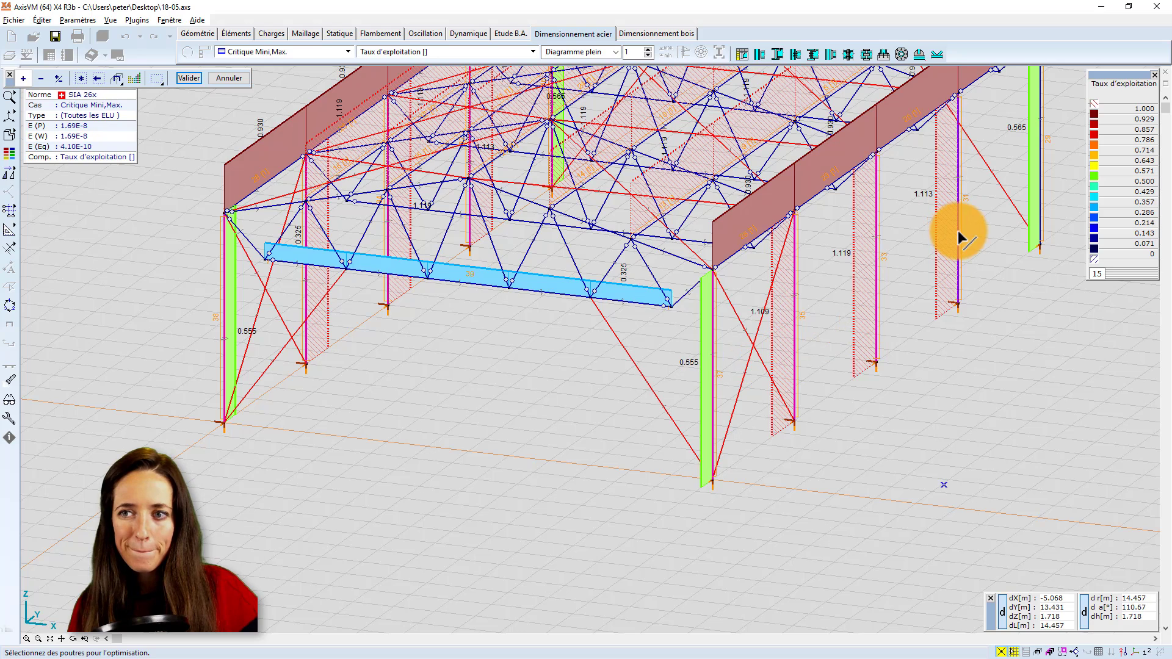
{"action": "left_click", "coordinate": [191, 77]}
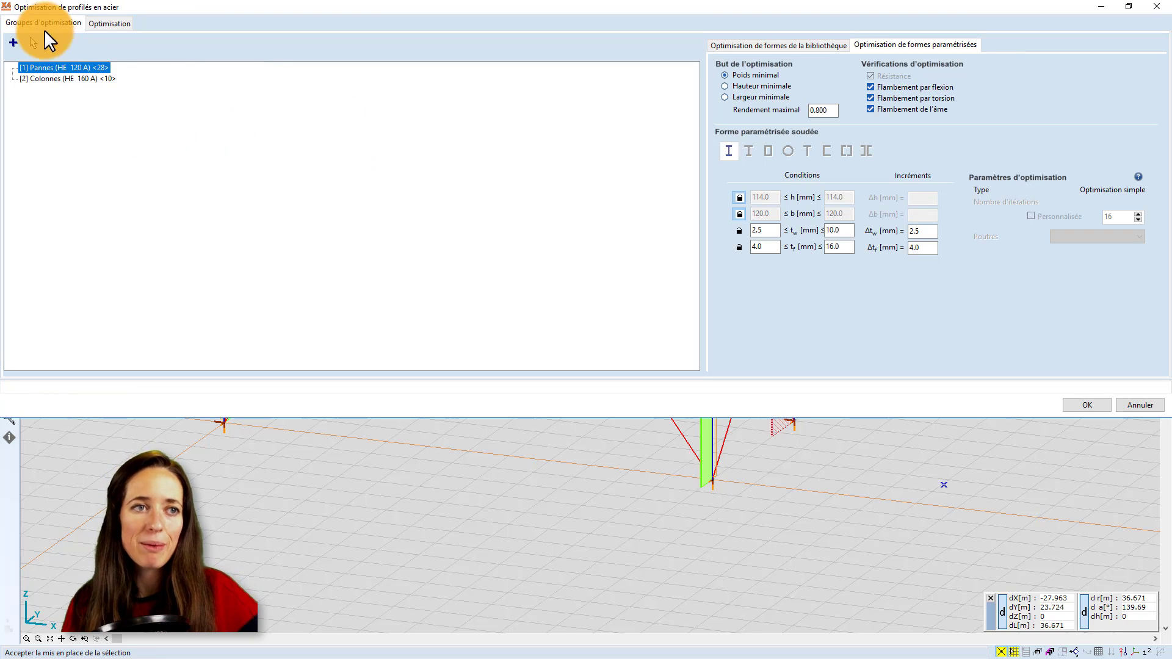
Step: Select the Colonnes group and list the library's European wide-flange HE profiles among the I-profiles
{"action": "left_click", "coordinate": [68, 77]}
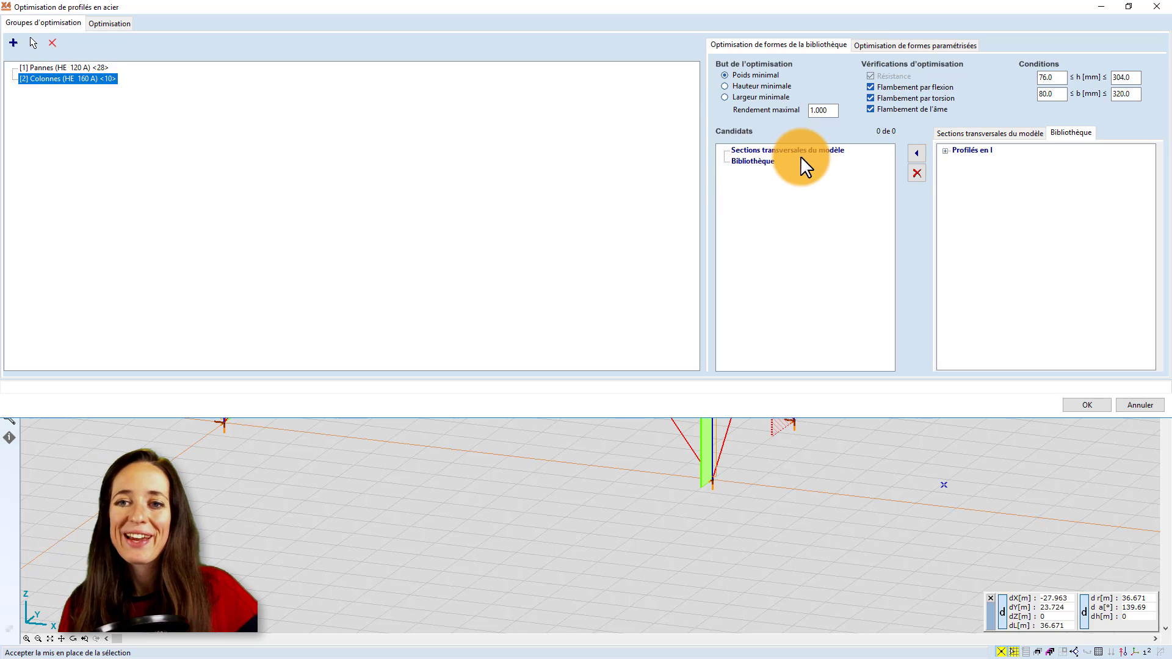
{"action": "left_click", "coordinate": [977, 137]}
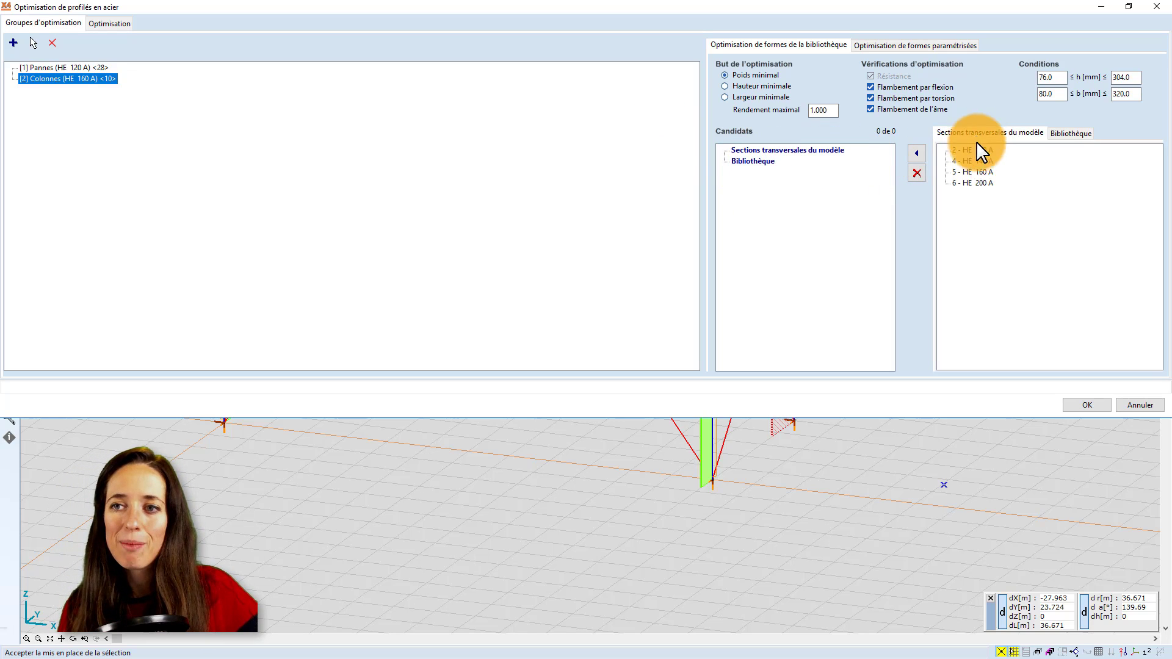
{"action": "left_click", "coordinate": [1066, 134]}
{"action": "left_click", "coordinate": [945, 151]}
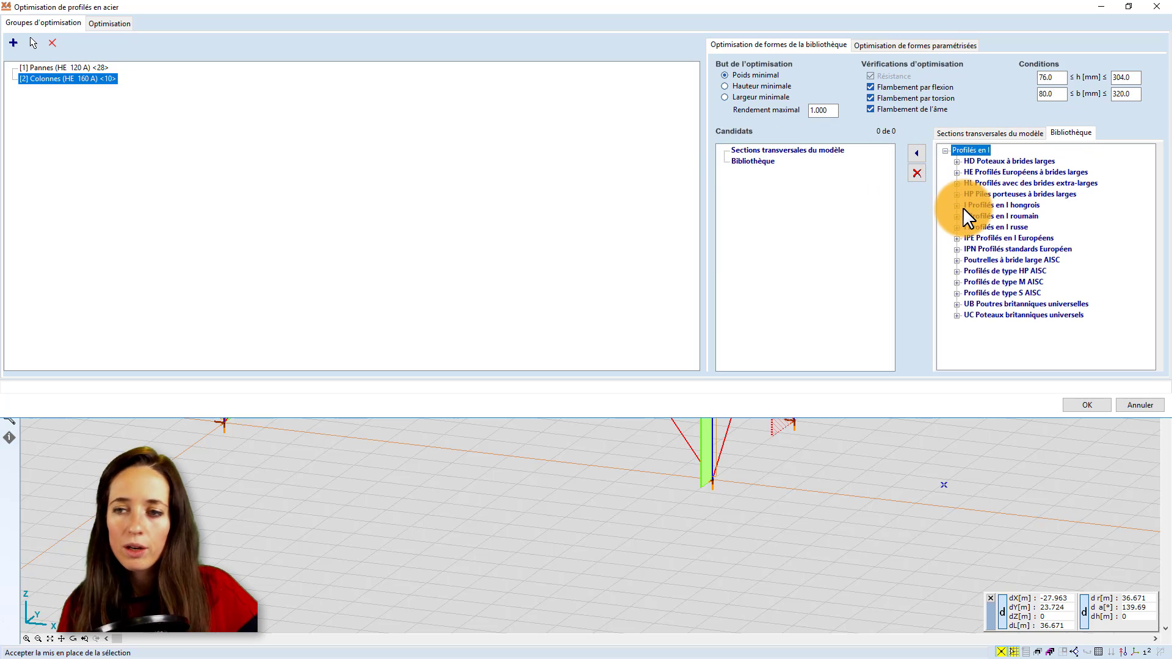
{"action": "left_click", "coordinate": [957, 173]}
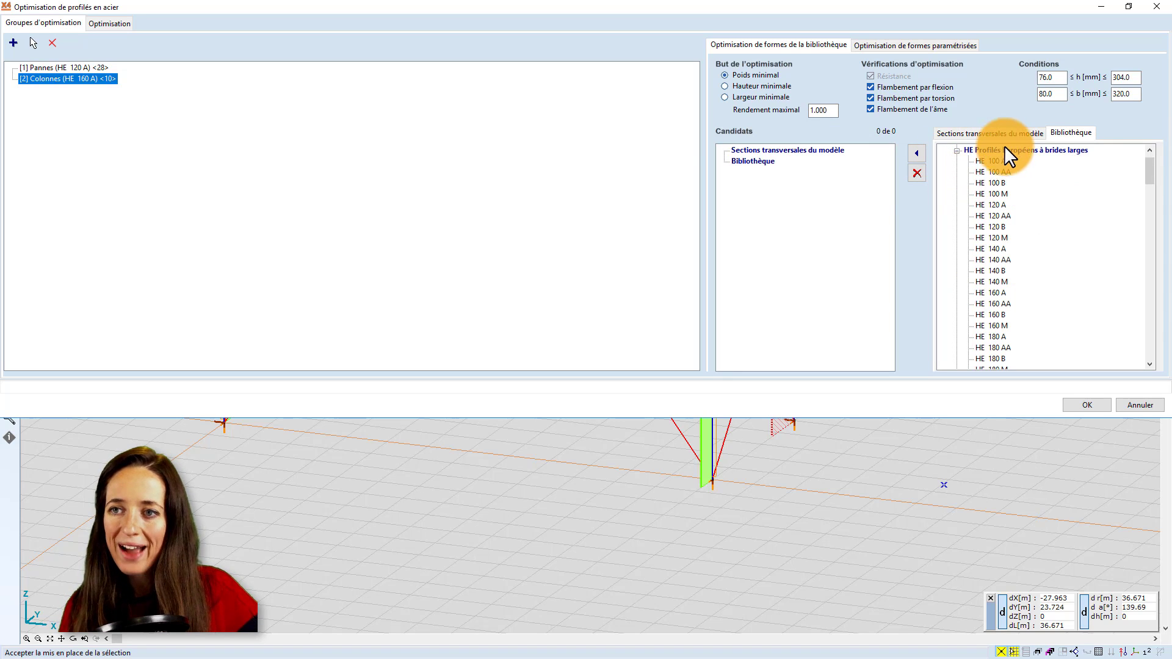
Step: Try to add library profiles HE 160 B to HE 260 A, series A and B only, as candidates for the Colonnes group
{"action": "scroll", "coordinate": [1002, 206], "scroll_direction": "down", "scroll_amount": 1}
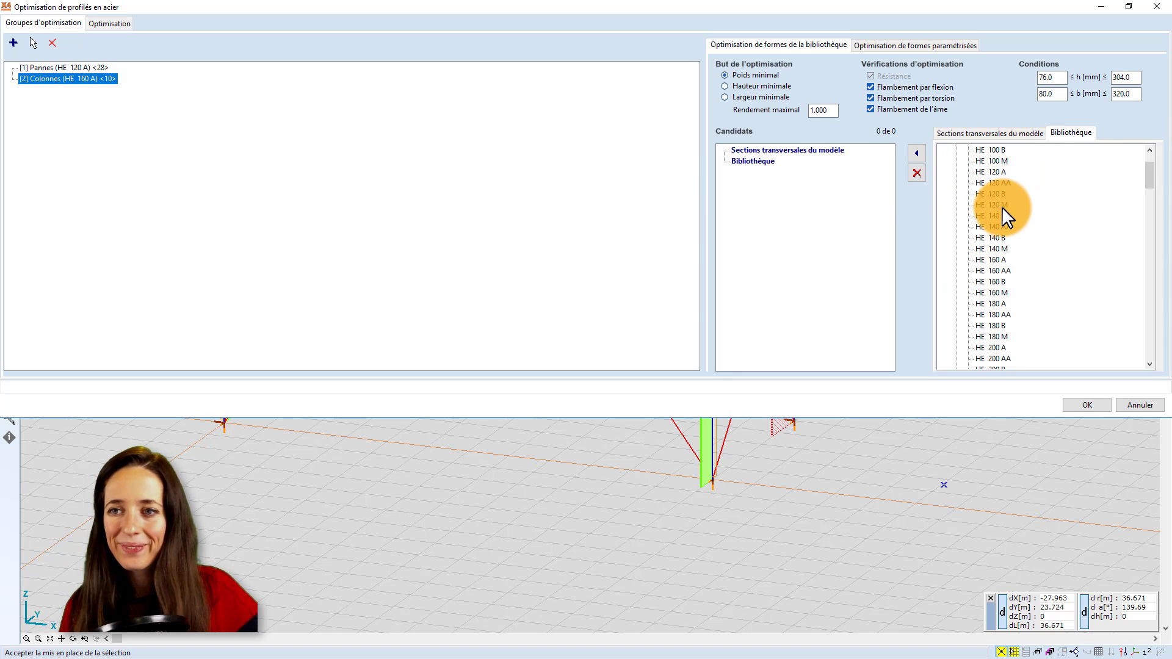
{"action": "scroll", "coordinate": [1007, 254], "scroll_direction": "down", "scroll_amount": 1}
{"action": "left_click", "coordinate": [1002, 249]}
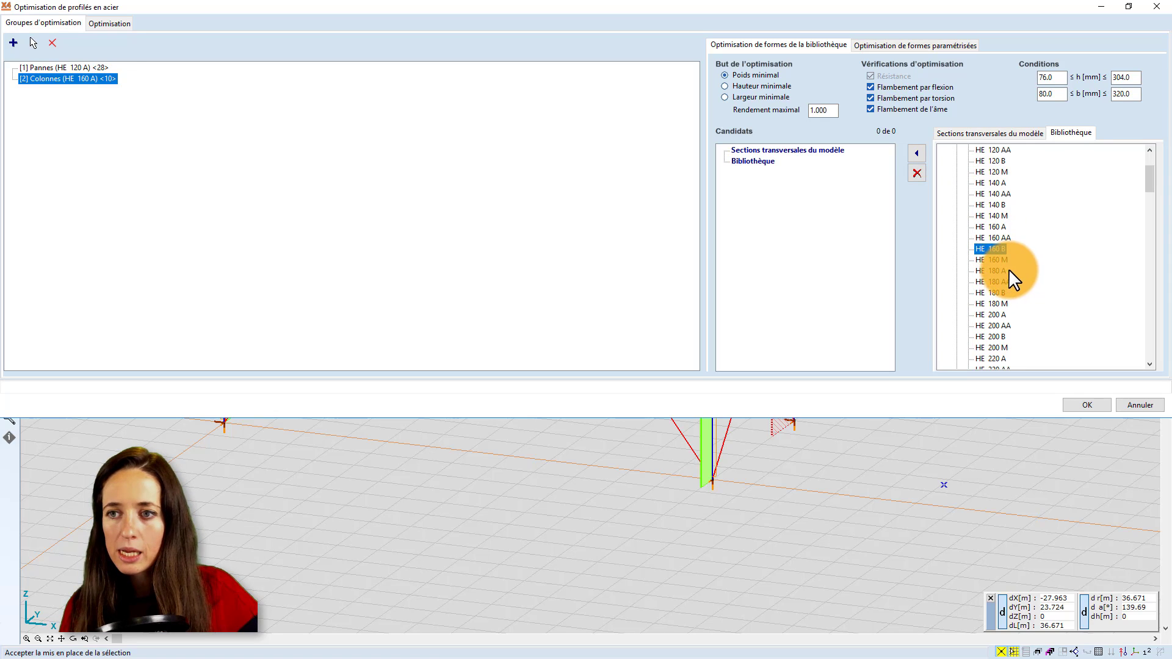
{"action": "left_click", "coordinate": [1002, 334]}
{"action": "scroll", "coordinate": [1001, 324], "scroll_direction": "down", "scroll_amount": 2}
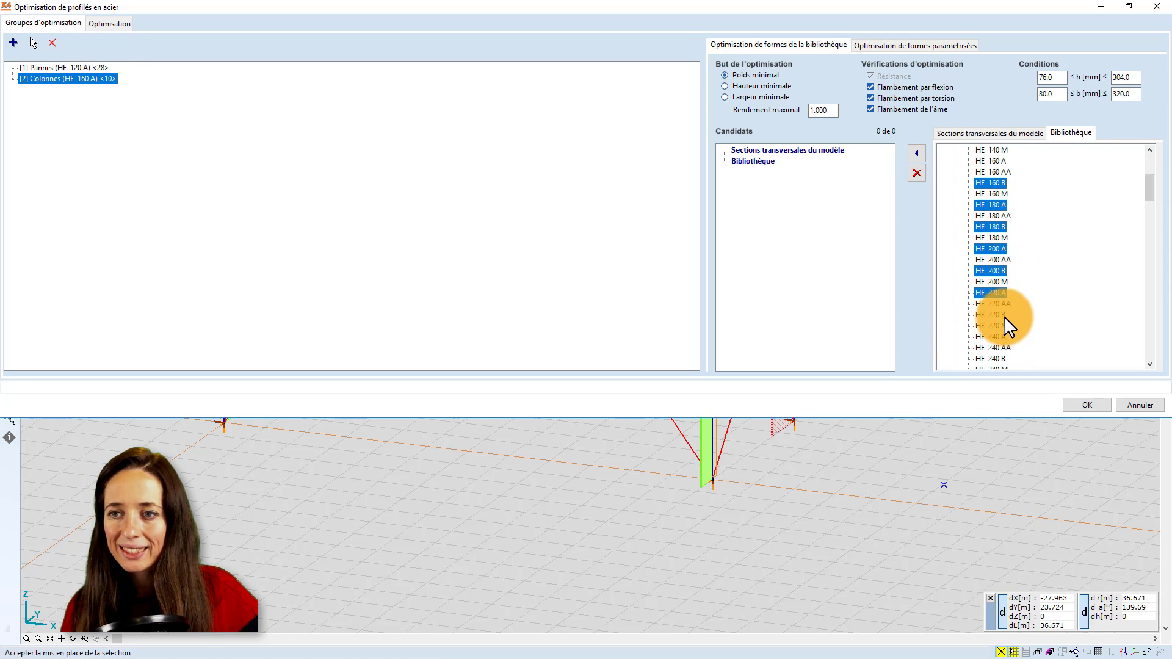
{"action": "scroll", "coordinate": [999, 342], "scroll_direction": "down", "scroll_amount": 2}
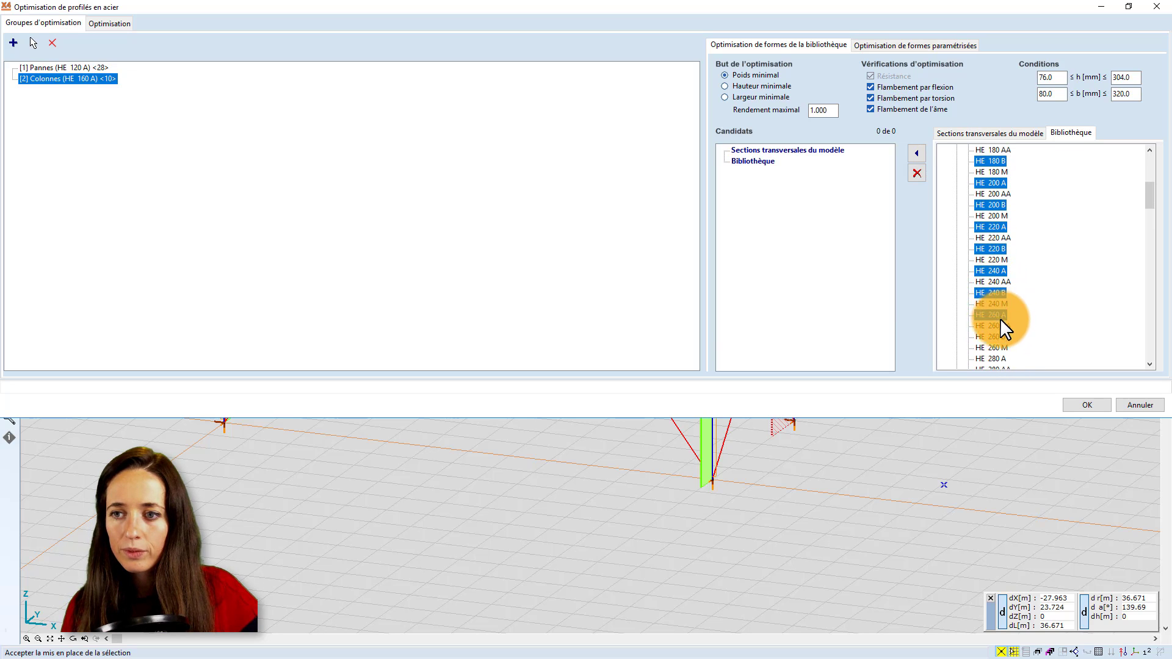
{"action": "left_click", "coordinate": [915, 152]}
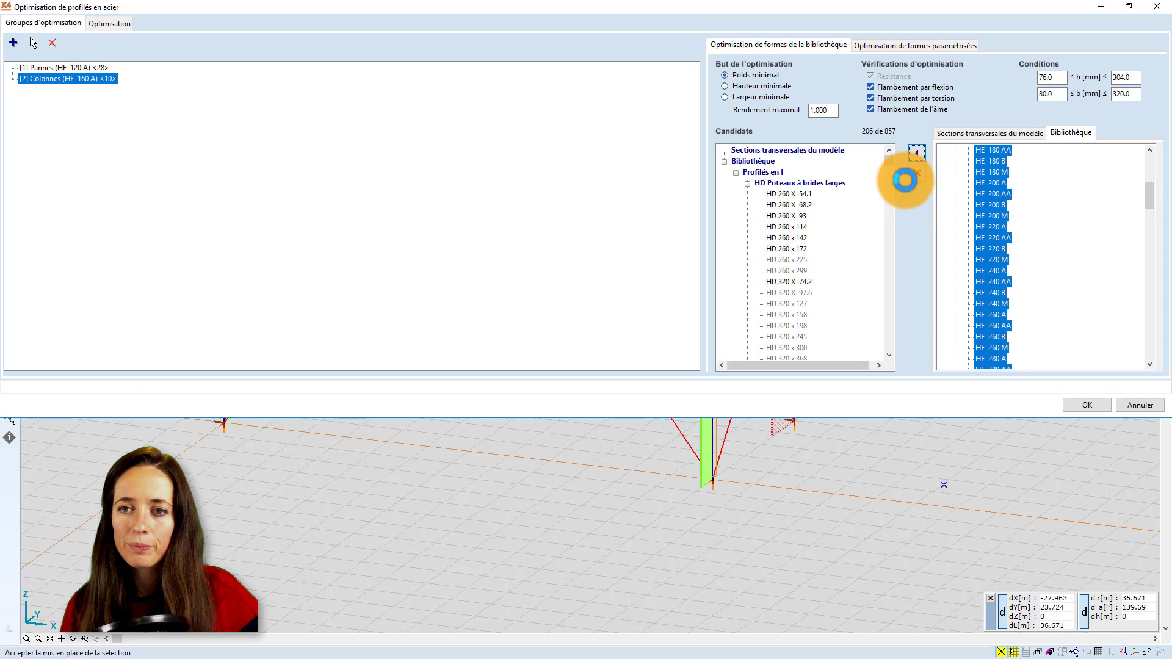
Step: Delete the HD Poteaux à brides larges family from the Colonnes group's candidates
{"action": "scroll", "coordinate": [801, 226], "scroll_direction": "down", "scroll_amount": 6}
{"action": "scroll", "coordinate": [801, 223], "scroll_direction": "down", "scroll_amount": 7}
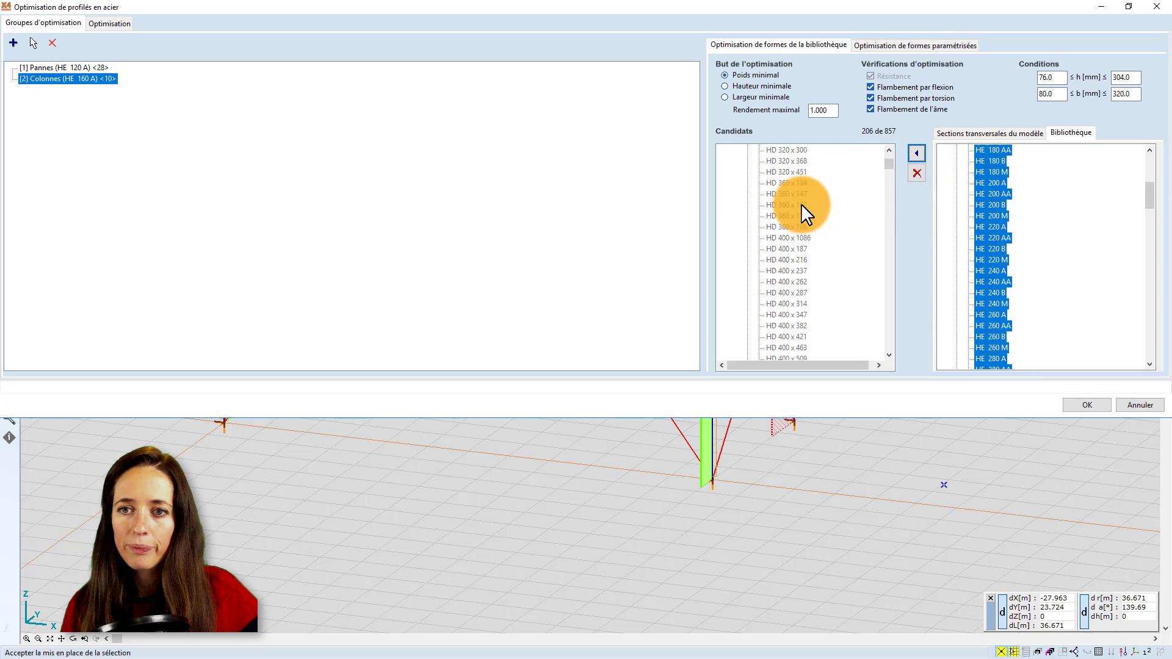
{"action": "left_click", "coordinate": [786, 227]}
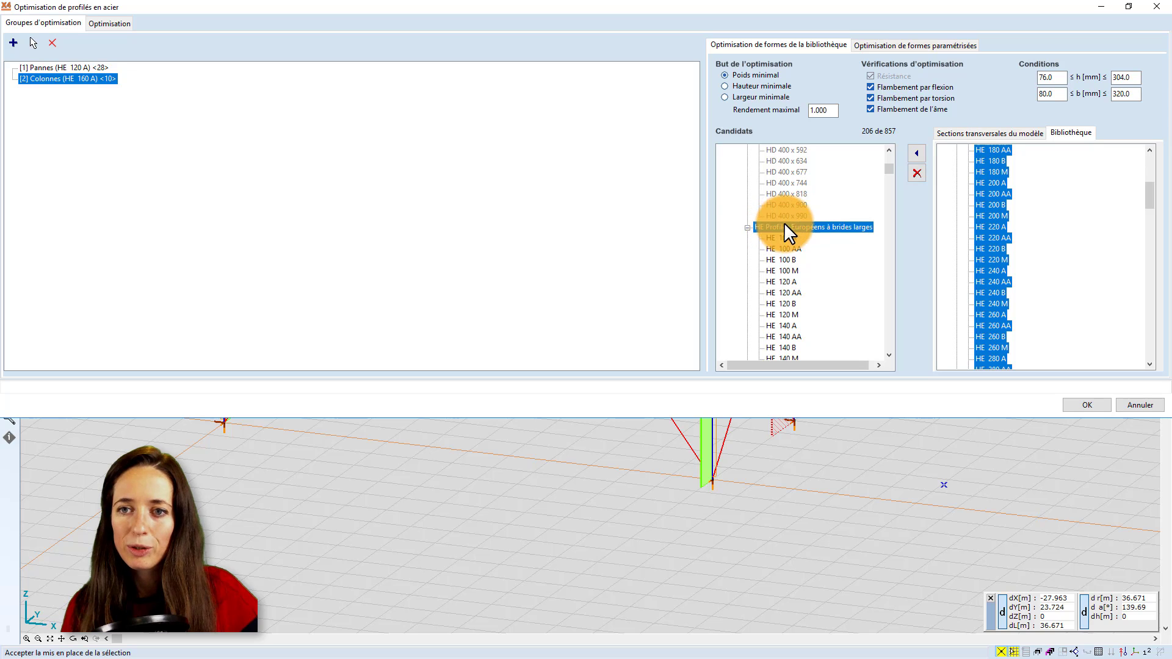
{"action": "scroll", "coordinate": [802, 214], "scroll_direction": "up", "scroll_amount": 13}
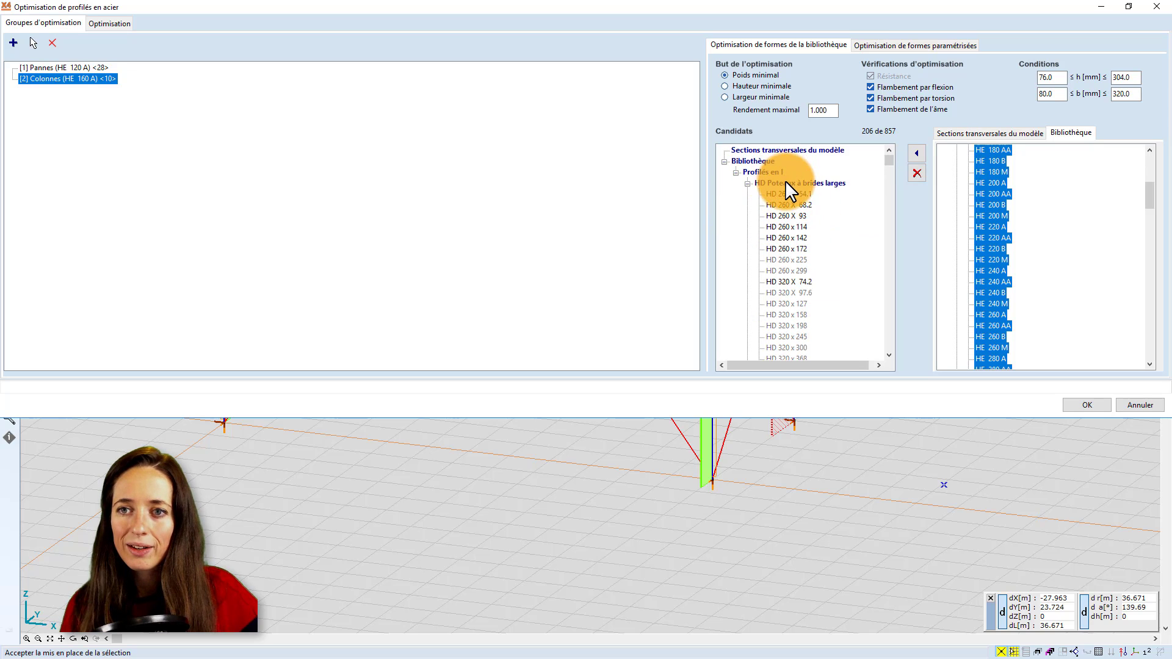
{"action": "left_click", "coordinate": [916, 173]}
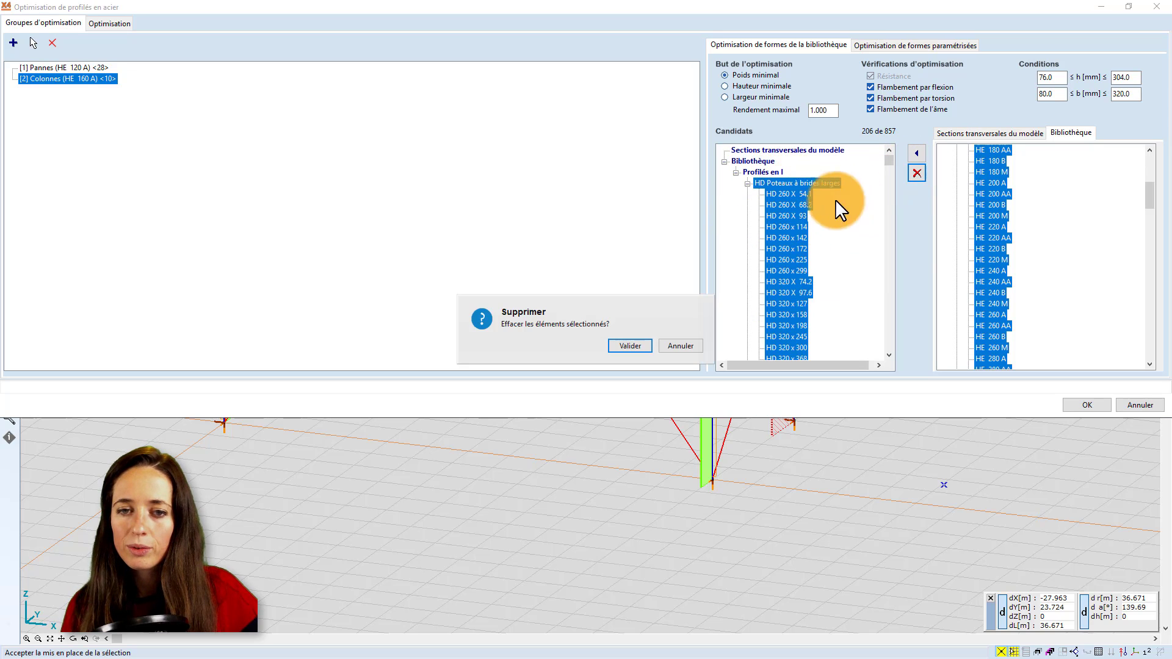
{"action": "left_click", "coordinate": [642, 345]}
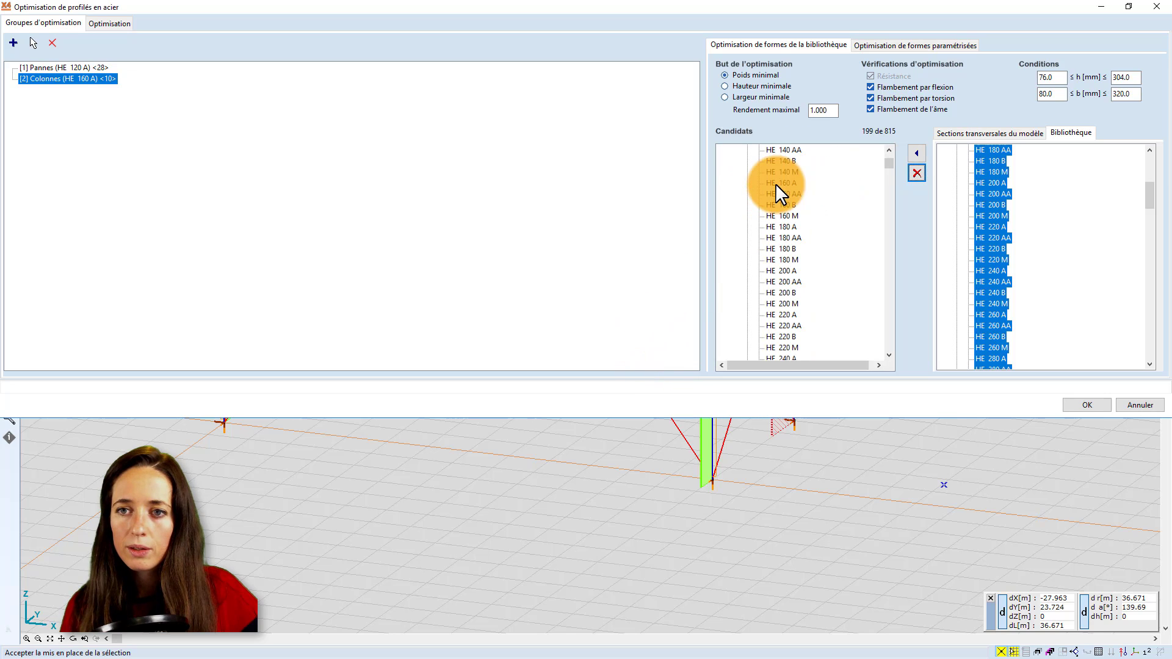
Step: Delete the HE Profilés Européens à brides larges family from the Colonnes group's candidates
{"action": "scroll", "coordinate": [781, 184], "scroll_direction": "up", "scroll_amount": 5}
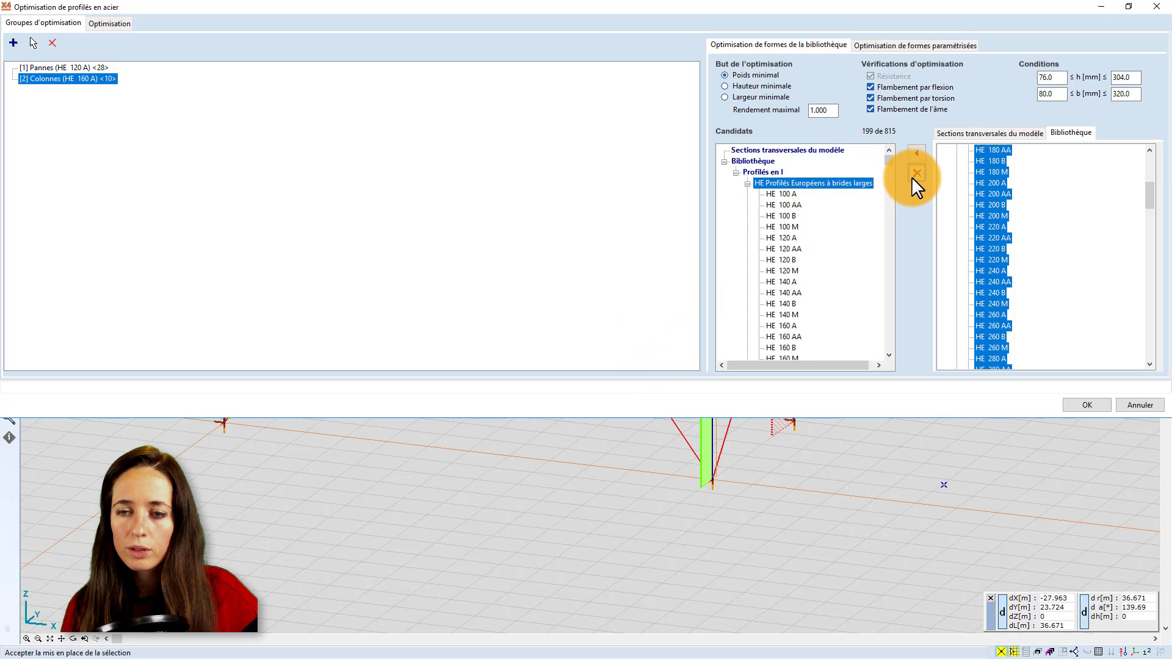
{"action": "scroll", "coordinate": [794, 203], "scroll_direction": "down", "scroll_amount": 20}
{"action": "scroll", "coordinate": [794, 205], "scroll_direction": "down", "scroll_amount": 5}
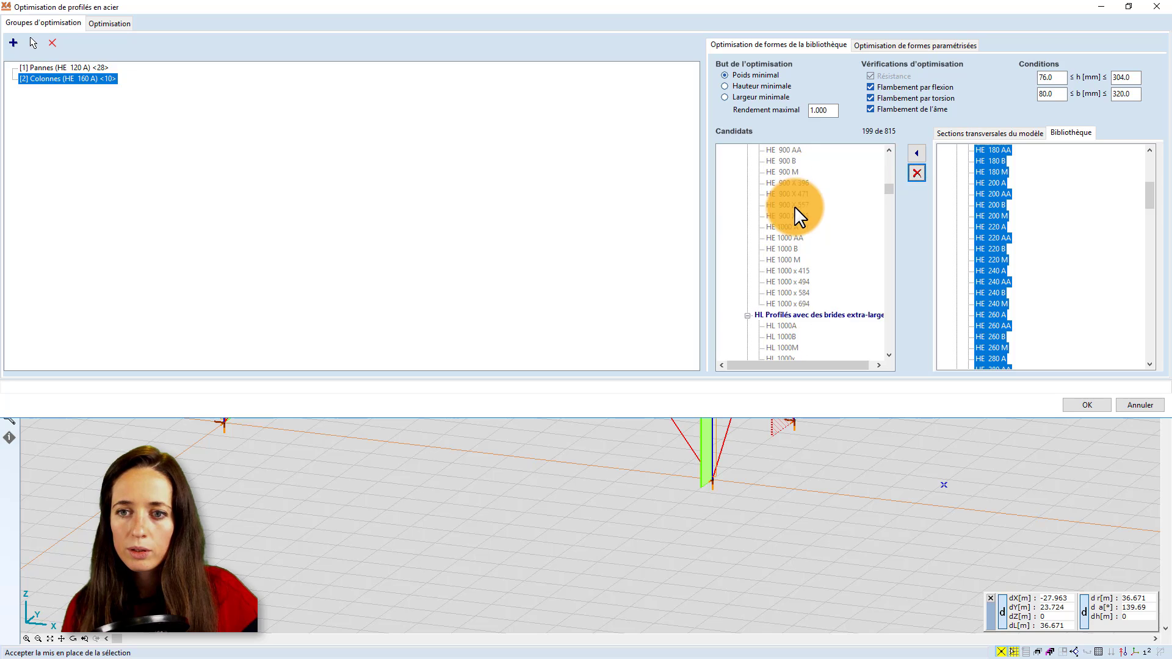
{"action": "scroll", "coordinate": [789, 215], "scroll_direction": "up", "scroll_amount": 20}
{"action": "scroll", "coordinate": [772, 211], "scroll_direction": "up", "scroll_amount": 7}
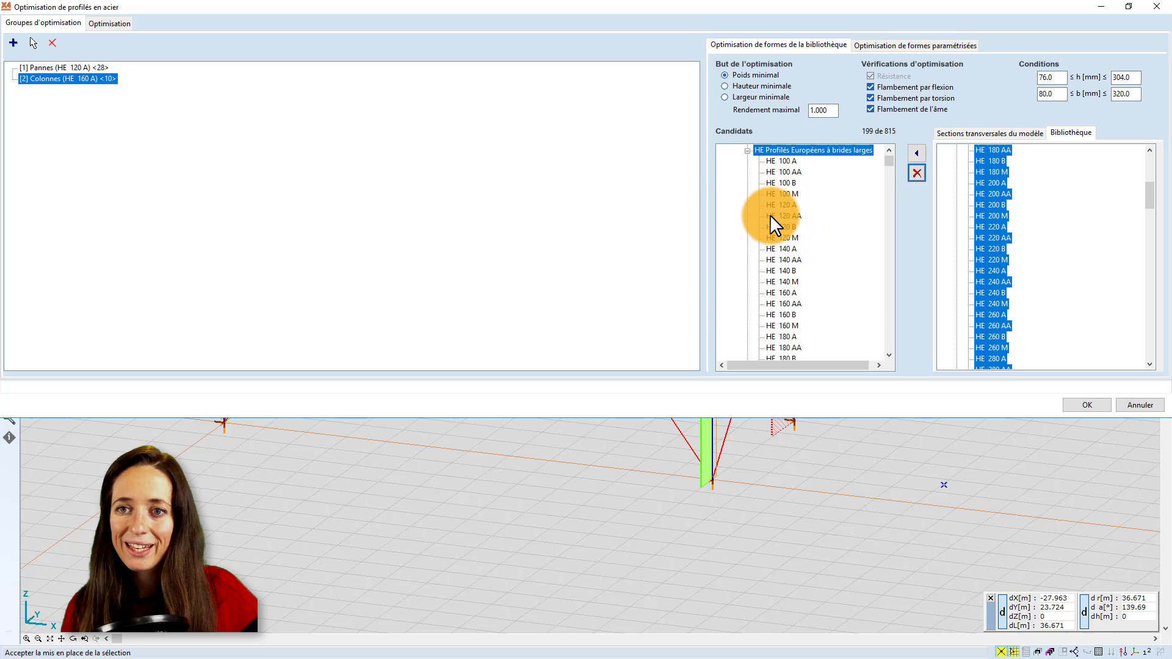
{"action": "left_click", "coordinate": [916, 173]}
{"action": "left_click", "coordinate": [628, 346]}
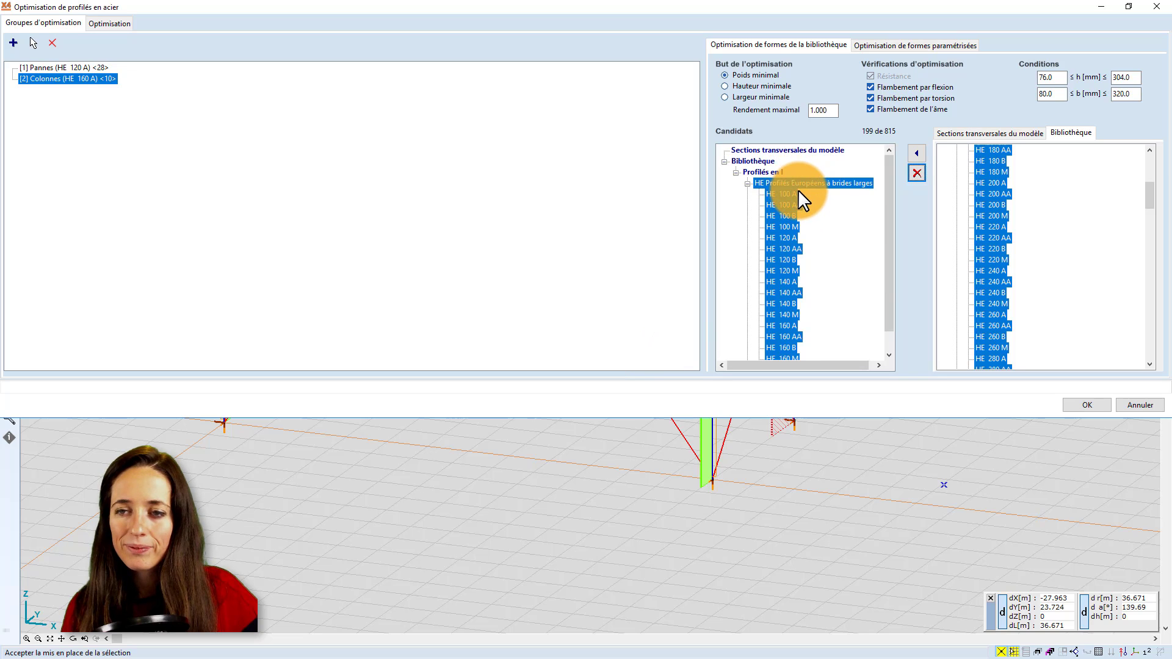
Step: Delete the HP pile profiles and the Hungarian I-profiles from the Colonnes group's candidates
{"action": "scroll", "coordinate": [796, 192], "scroll_direction": "up", "scroll_amount": 8}
{"action": "left_click", "coordinate": [785, 227]}
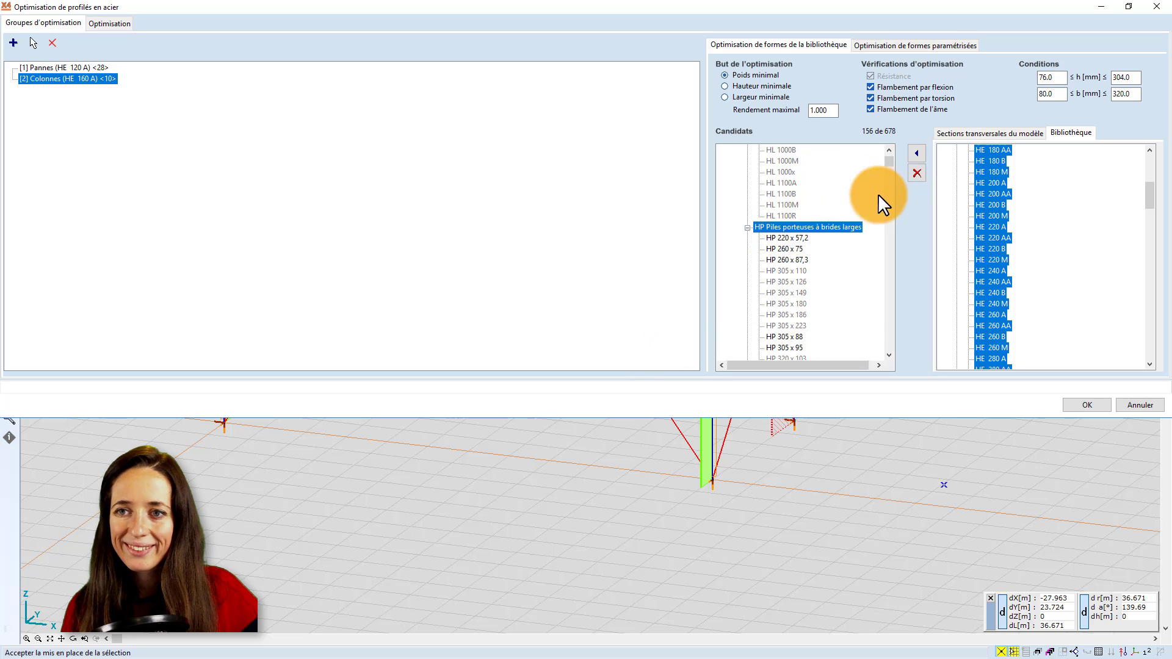
{"action": "left_click", "coordinate": [910, 169]}
{"action": "left_click", "coordinate": [636, 351]}
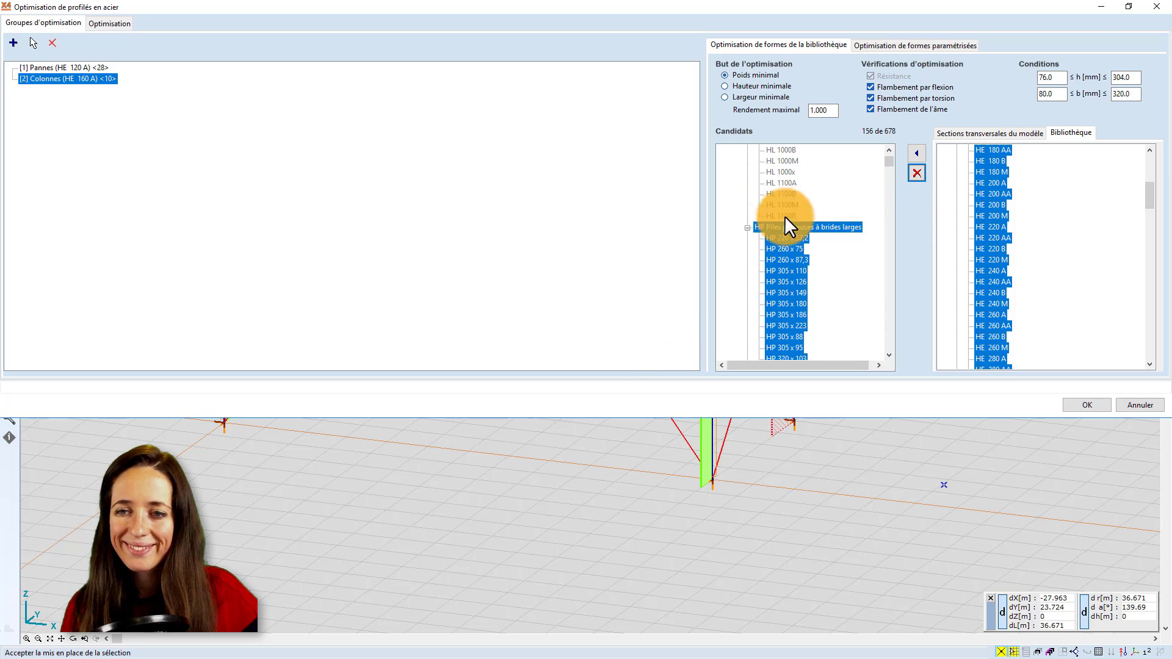
{"action": "left_click", "coordinate": [912, 171]}
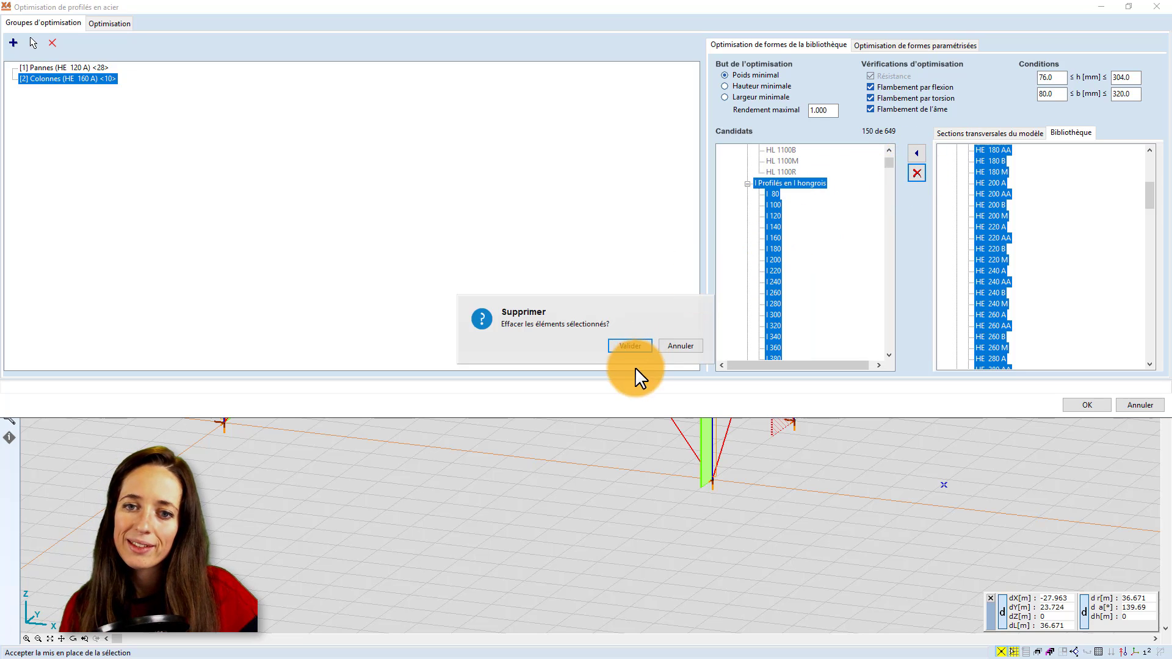
{"action": "left_click", "coordinate": [631, 346]}
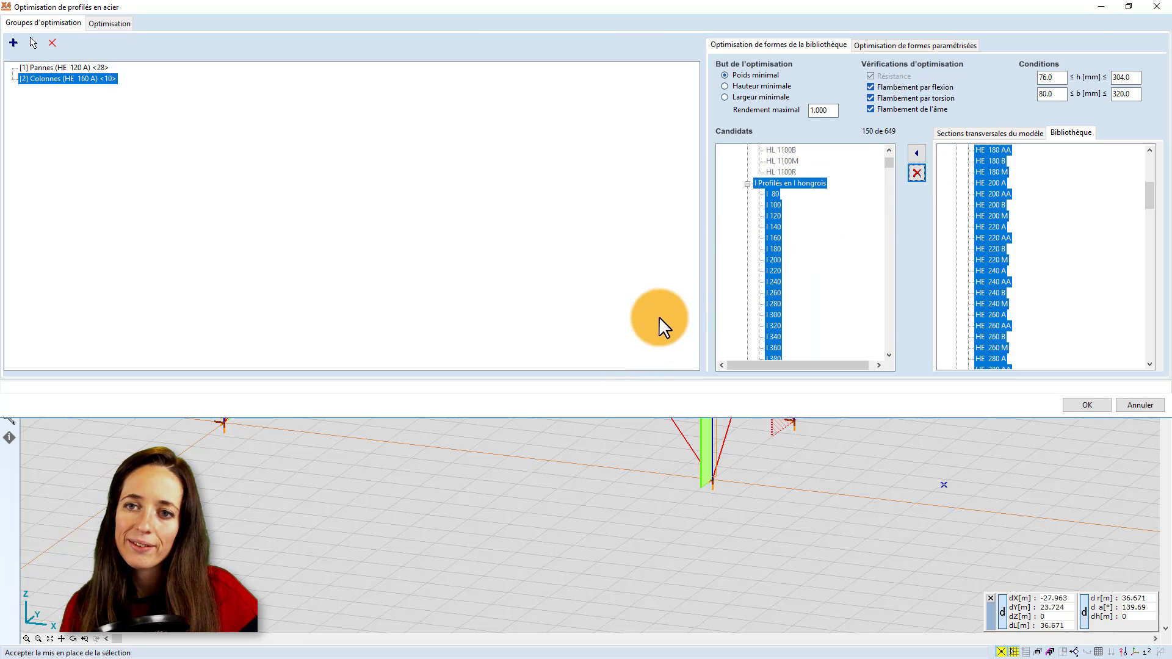
Step: Delete the Romanian and Russian I-profile families from the Colonnes group's candidates
{"action": "left_click", "coordinate": [914, 173]}
{"action": "left_click", "coordinate": [630, 342]}
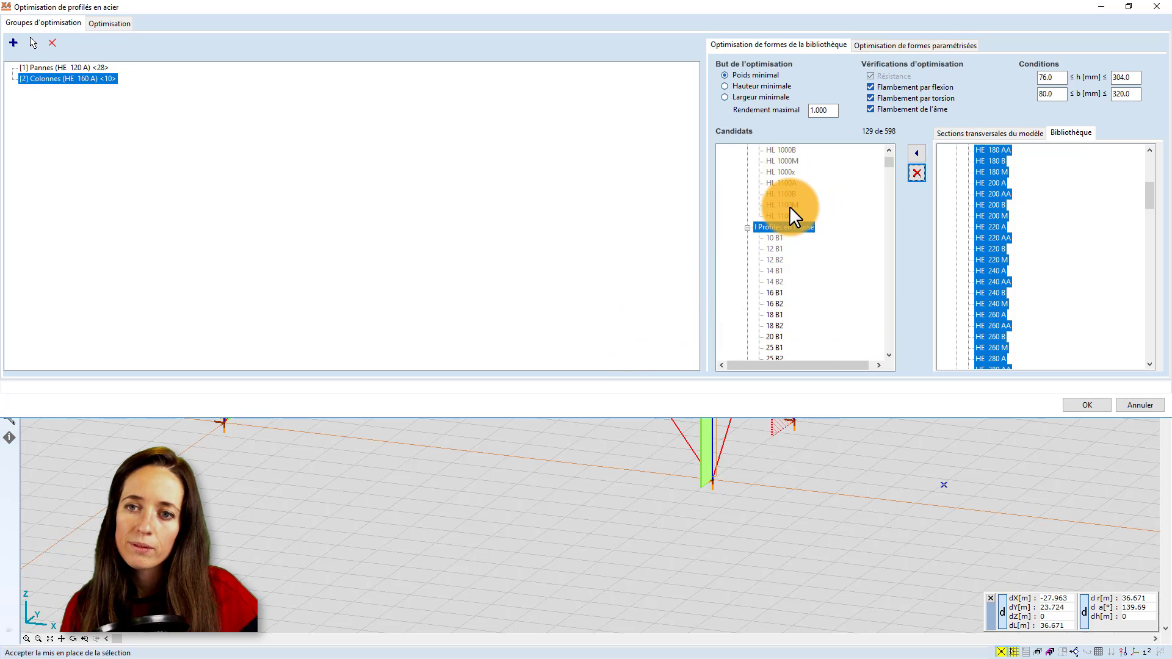
{"action": "left_click", "coordinate": [914, 173]}
{"action": "left_click", "coordinate": [628, 344]}
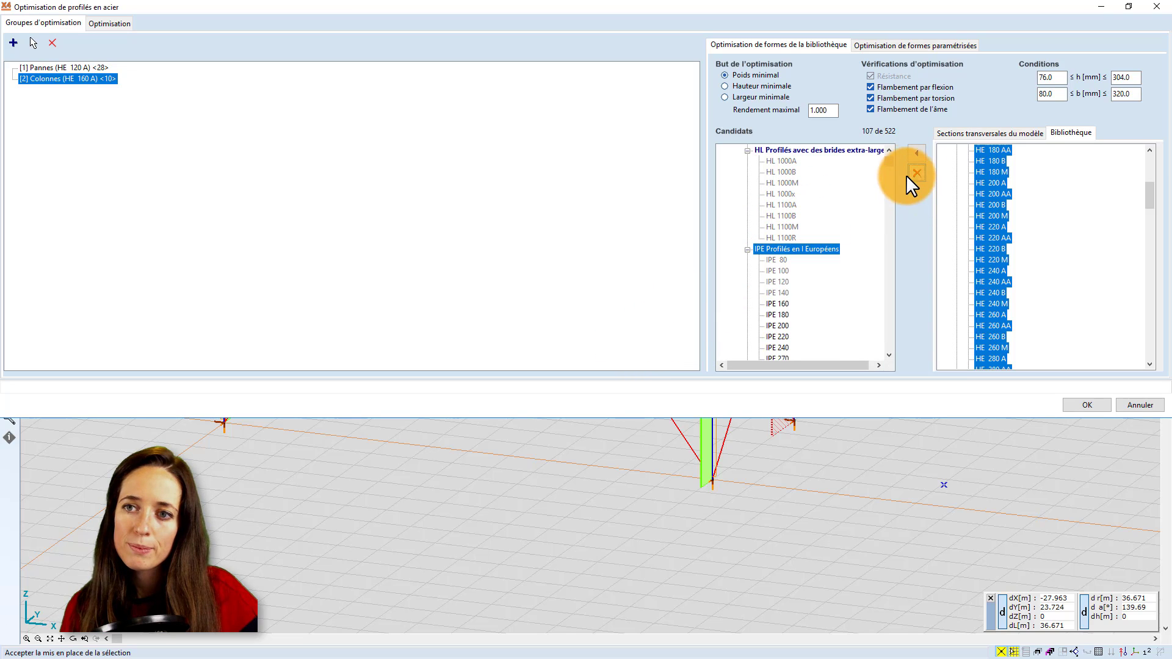
Step: Delete the extra-wide-flange HL family and the European IPE family from the Colonnes group's candidates
{"action": "scroll", "coordinate": [781, 187], "scroll_direction": "up", "scroll_amount": 1}
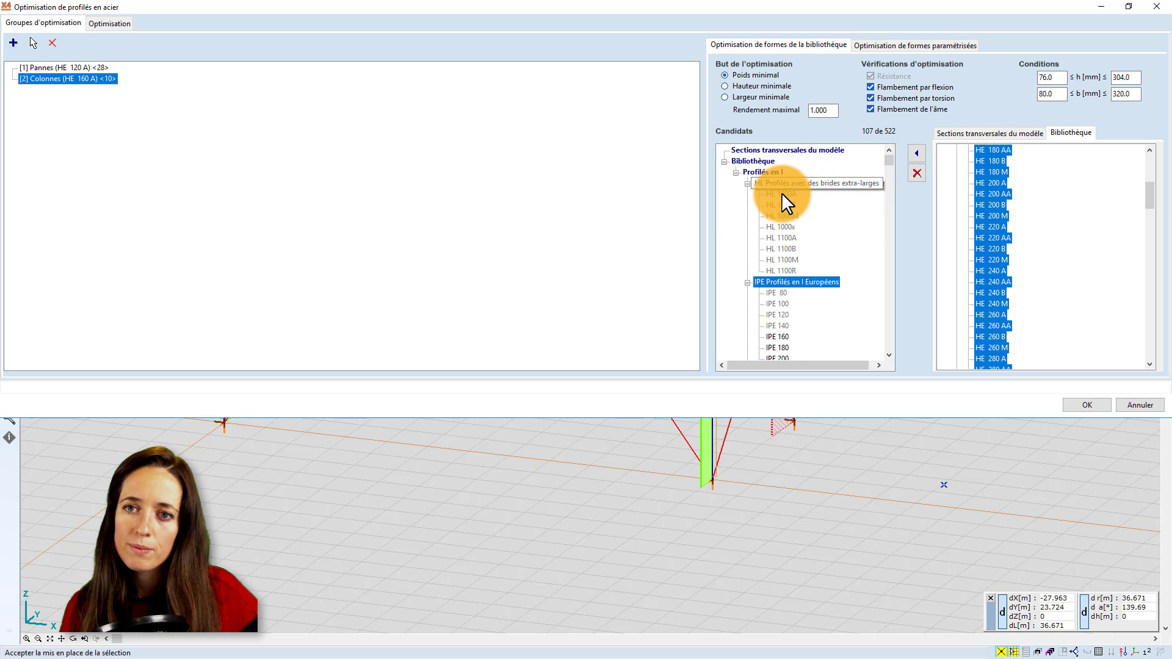
{"action": "left_click", "coordinate": [787, 183]}
{"action": "left_click", "coordinate": [917, 172]}
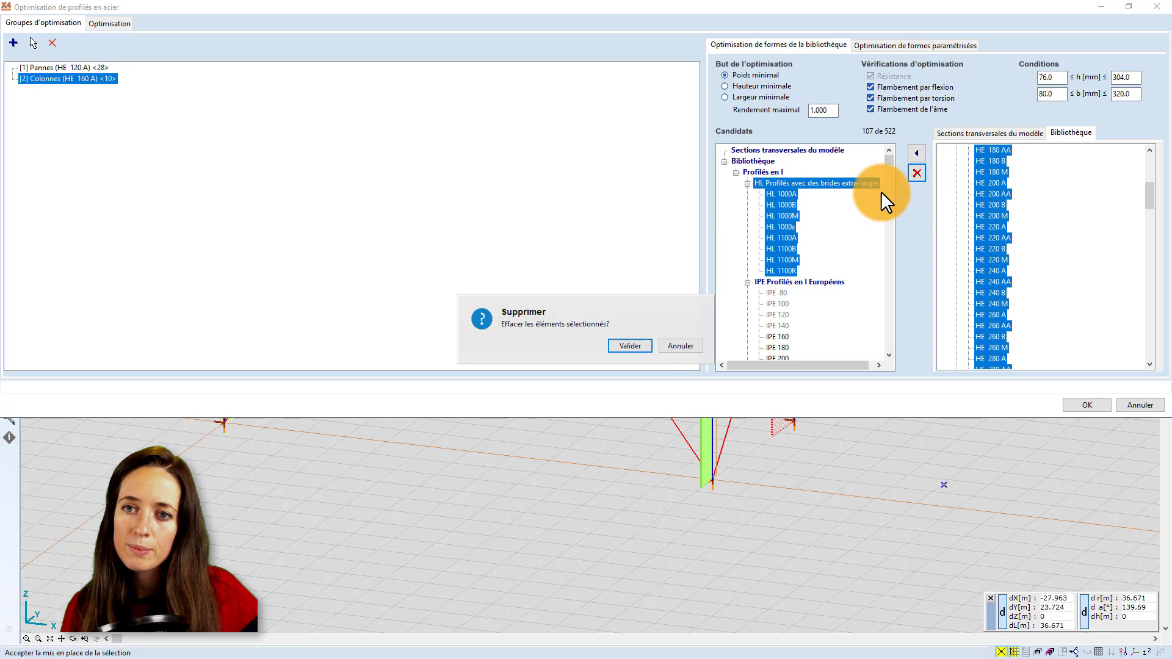
{"action": "left_click", "coordinate": [630, 347]}
{"action": "left_click", "coordinate": [916, 173]}
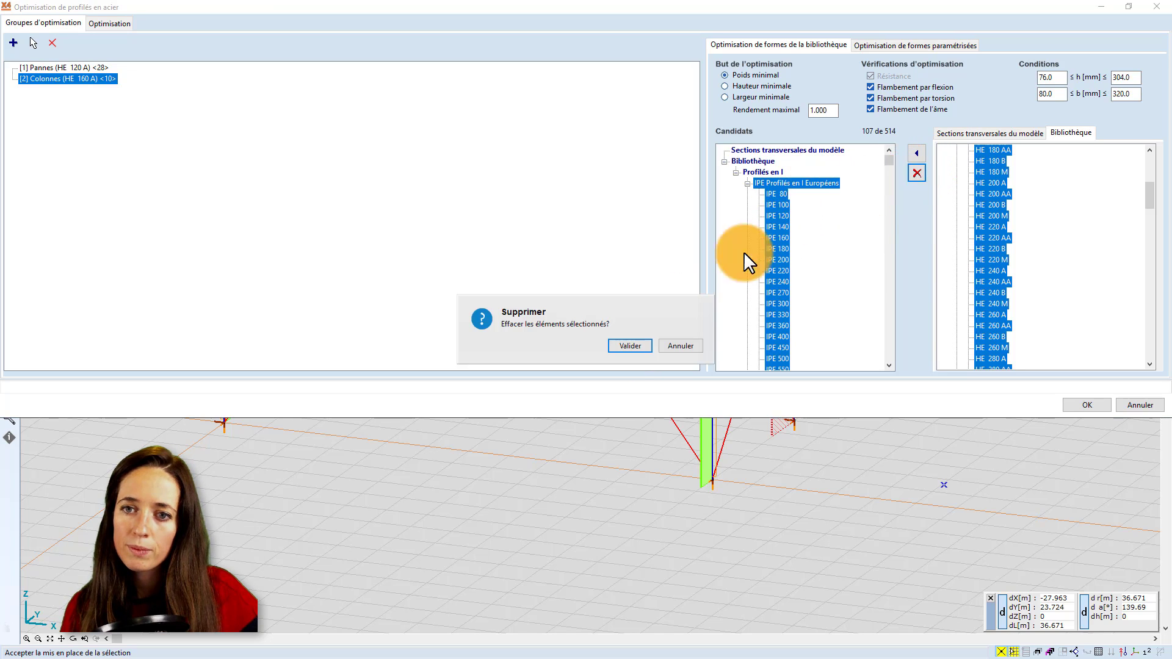
{"action": "left_click", "coordinate": [635, 347]}
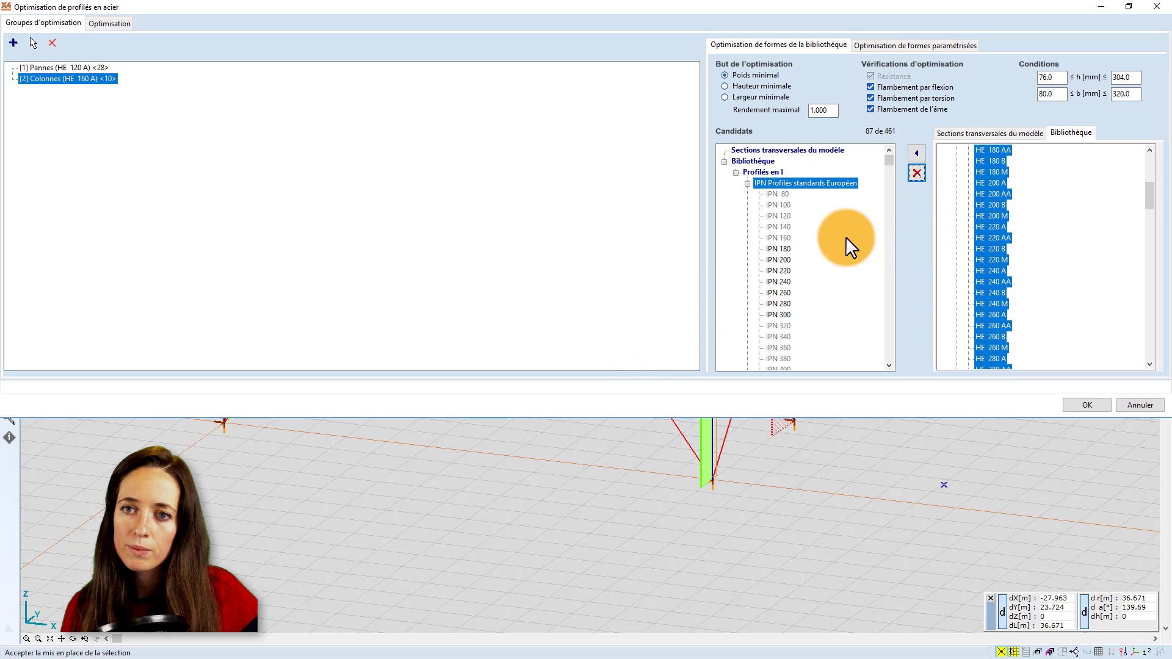
Step: Delete the IPN standard profiles and the AISC wide-flange W beams from the Colonnes group's candidates
{"action": "left_click", "coordinate": [917, 173]}
{"action": "left_click", "coordinate": [633, 345]}
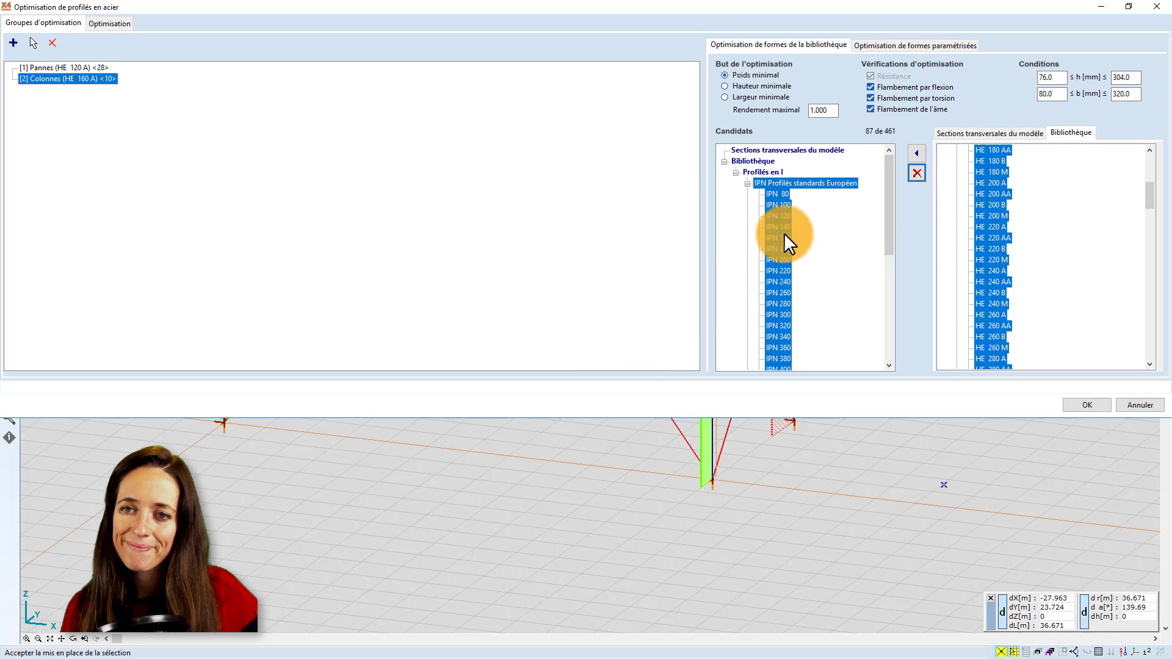
{"action": "left_click", "coordinate": [906, 175]}
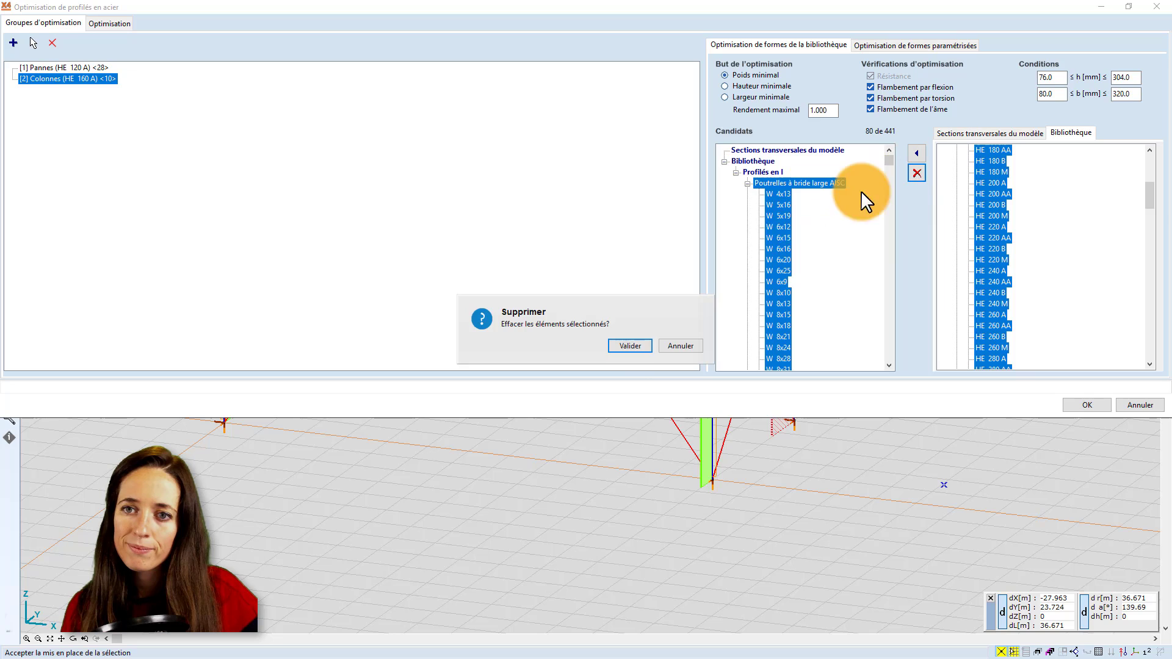
{"action": "left_click", "coordinate": [620, 346]}
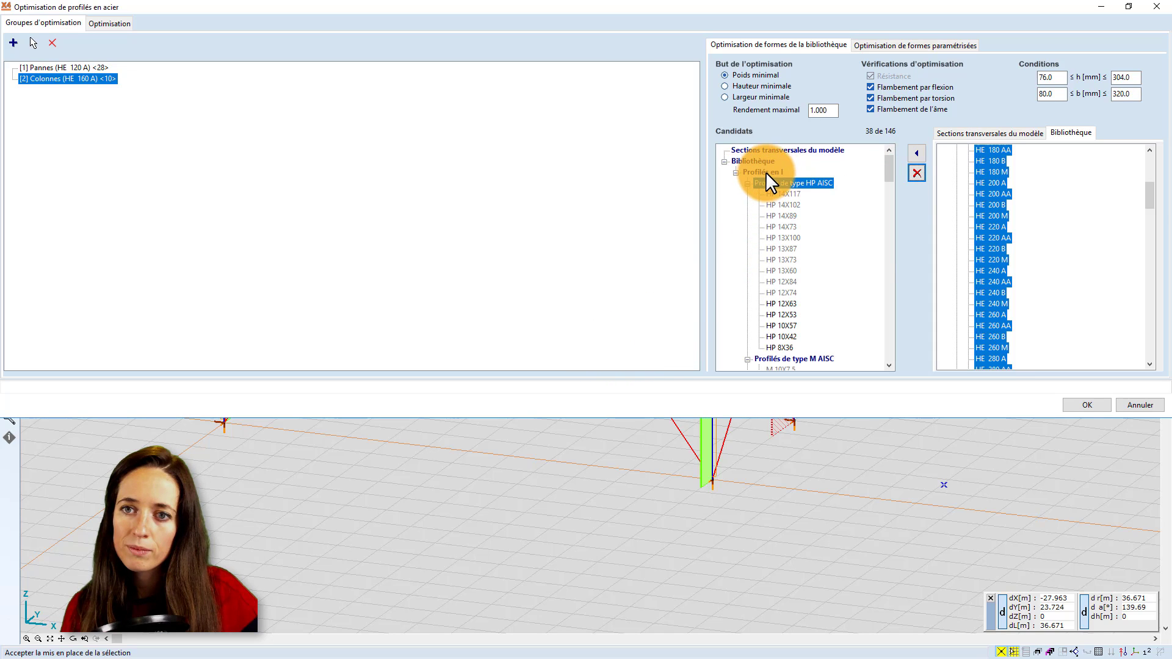
Step: Delete all remaining I-profiles from the Colonnes group's candidates at once
{"action": "left_click", "coordinate": [766, 171]}
{"action": "left_click", "coordinate": [910, 175]}
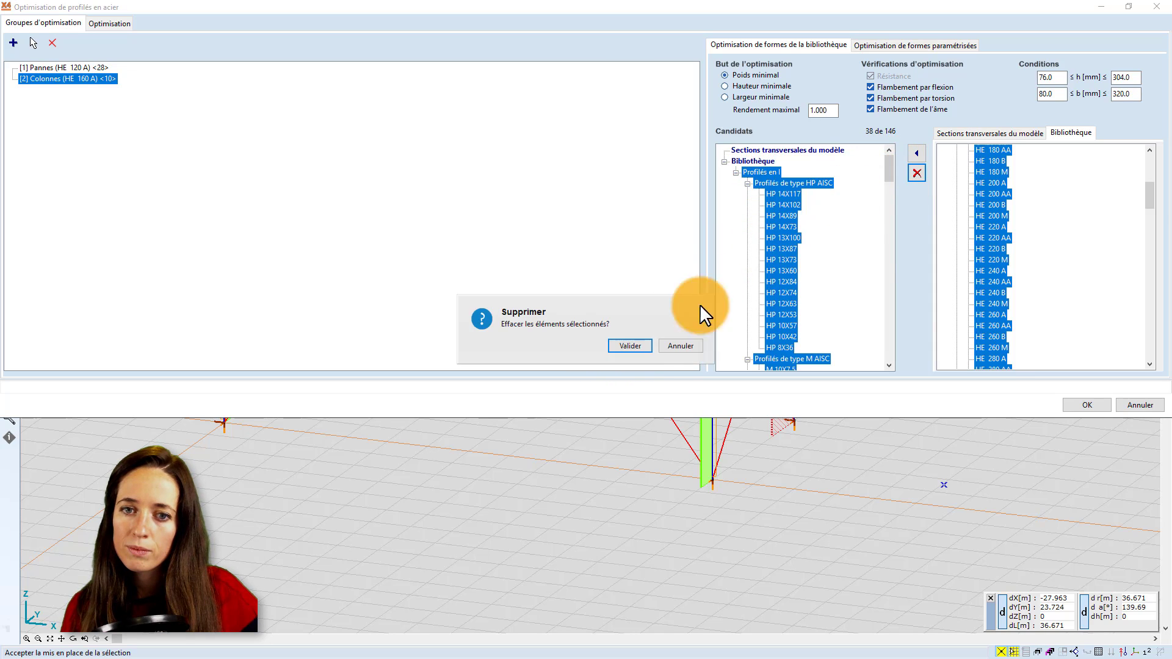
{"action": "left_click", "coordinate": [637, 344]}
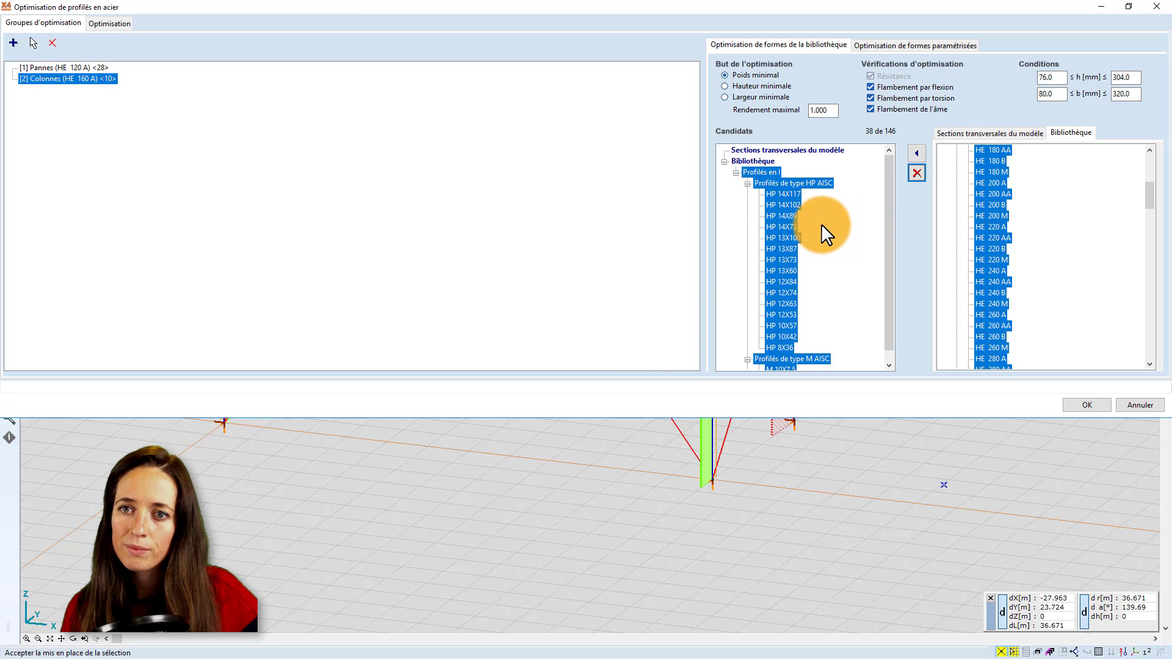
Step: Add HE 160 B and the HE A and HE B profiles from sizes 180 to 280 to the Colonnes group's candidates
{"action": "left_click", "coordinate": [1032, 179]}
{"action": "scroll", "coordinate": [1001, 193], "scroll_direction": "up", "scroll_amount": 1}
{"action": "scroll", "coordinate": [992, 192], "scroll_direction": "down", "scroll_amount": 5}
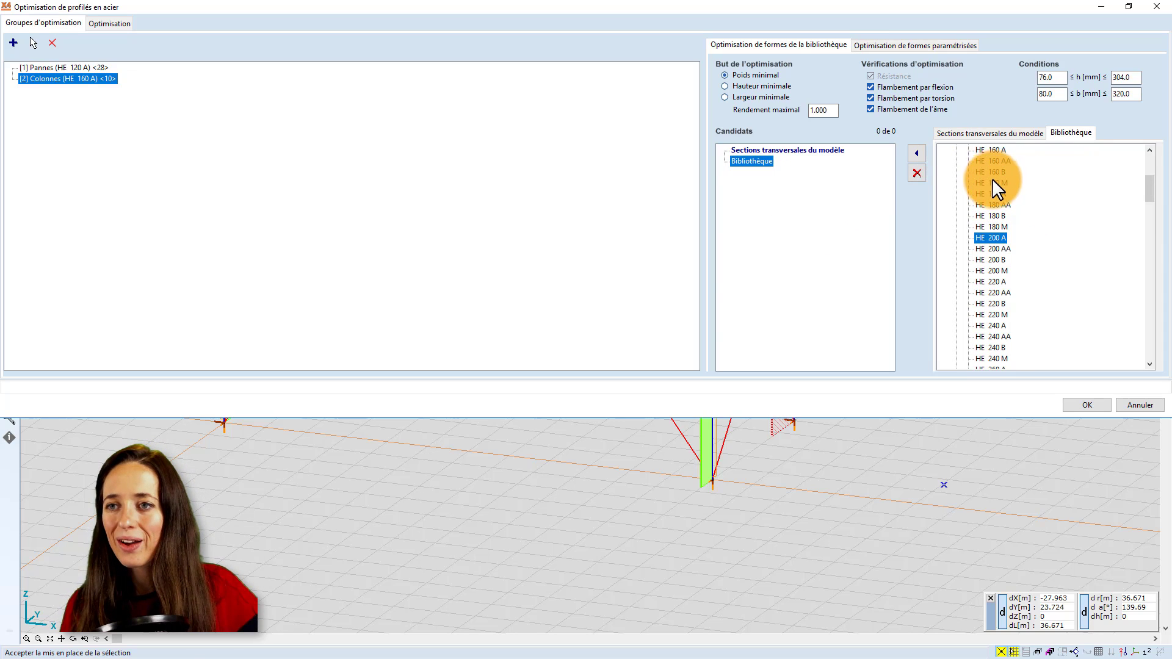
{"action": "scroll", "coordinate": [992, 184], "scroll_direction": "up", "scroll_amount": 5}
{"action": "scroll", "coordinate": [994, 210], "scroll_direction": "down", "scroll_amount": 6}
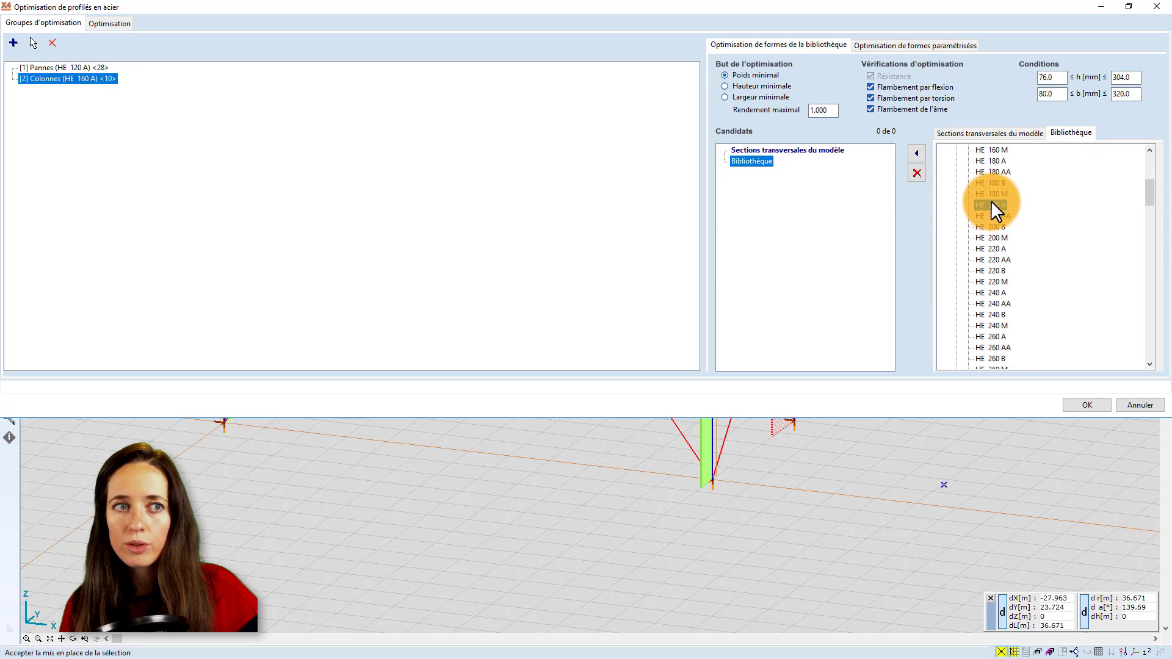
{"action": "scroll", "coordinate": [999, 166], "scroll_direction": "up", "scroll_amount": 2}
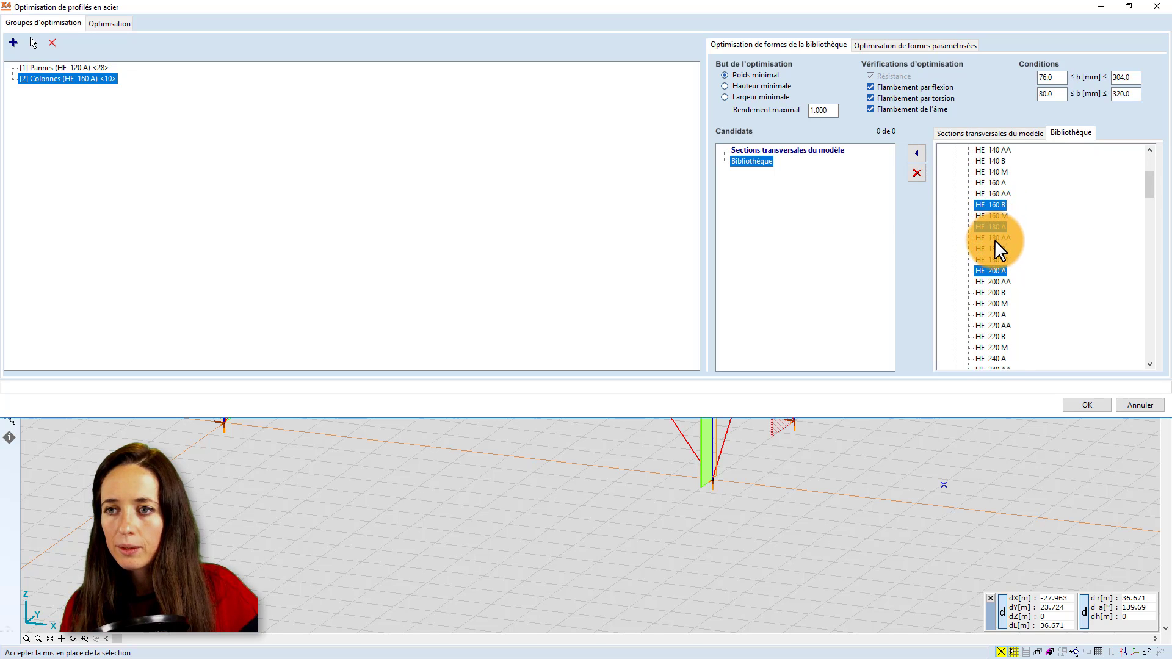
{"action": "scroll", "coordinate": [1000, 257], "scroll_direction": "down", "scroll_amount": 2}
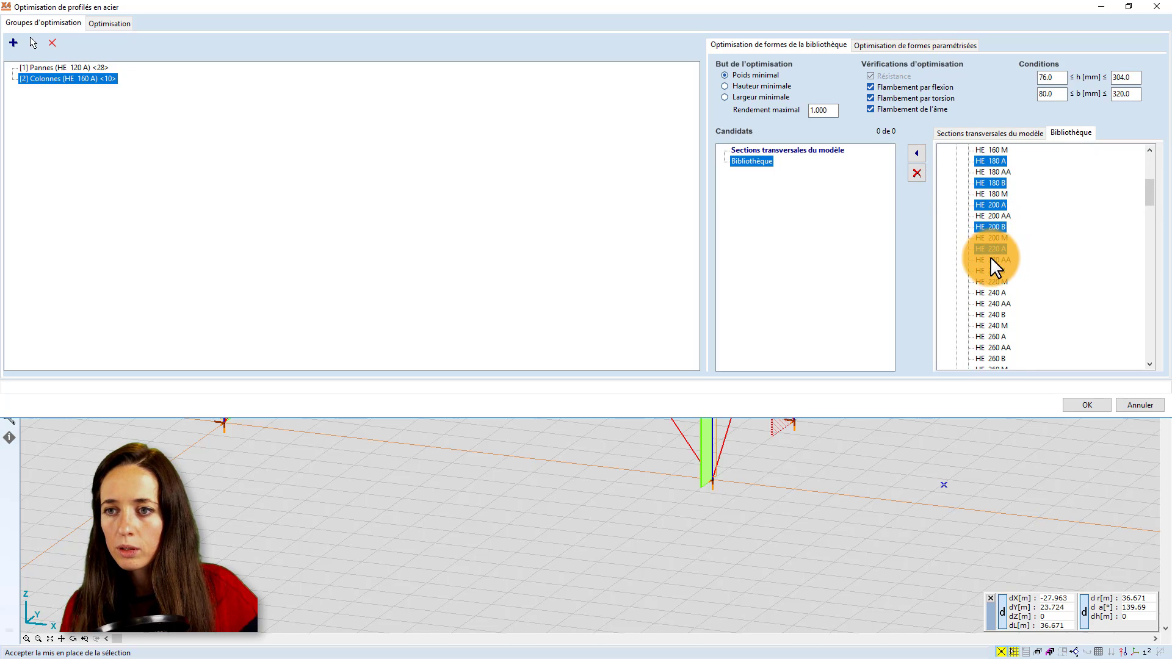
{"action": "left_click", "coordinate": [1001, 293], "text": "ctrl"}
{"action": "scroll", "coordinate": [997, 257], "scroll_direction": "down", "scroll_amount": 3}
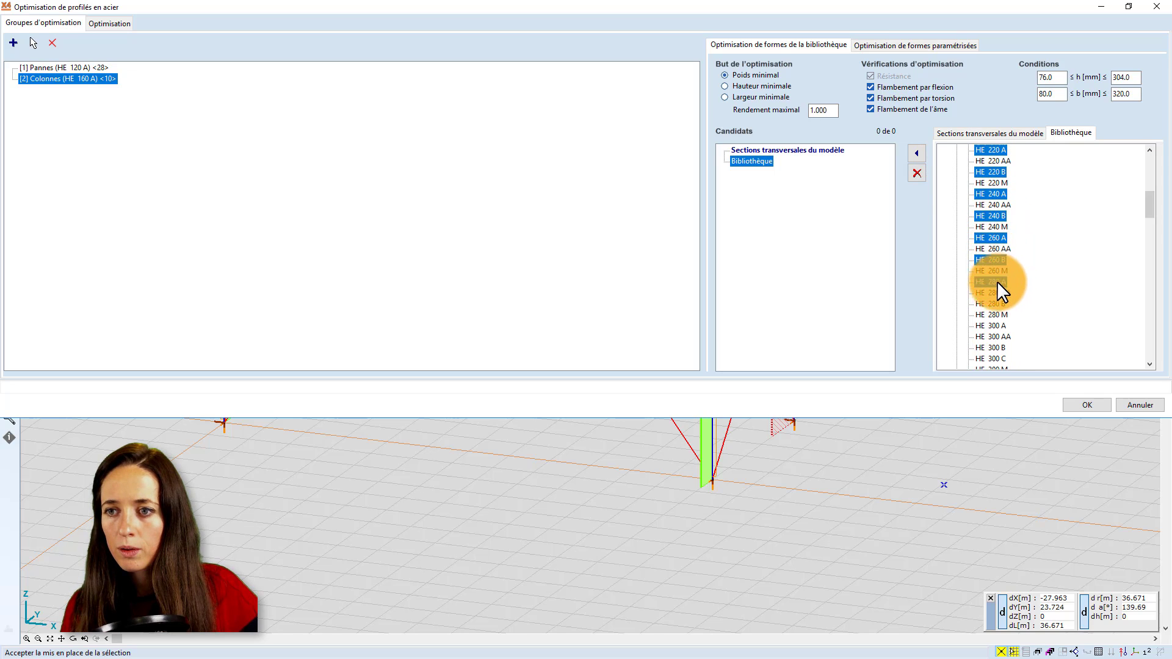
{"action": "left_click", "coordinate": [917, 152]}
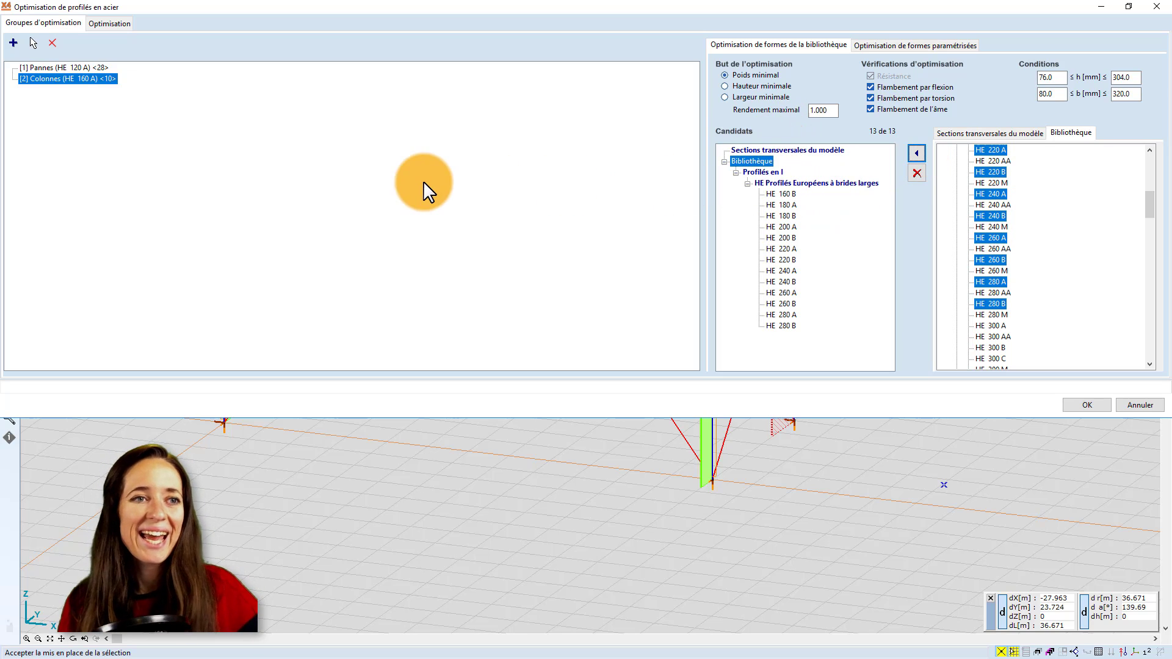
Step: Set the Colonnes group's maximum utilisation (Rendement maximal) to 0.8 and open the optimisation table
{"action": "double_click", "coordinate": [826, 109]}
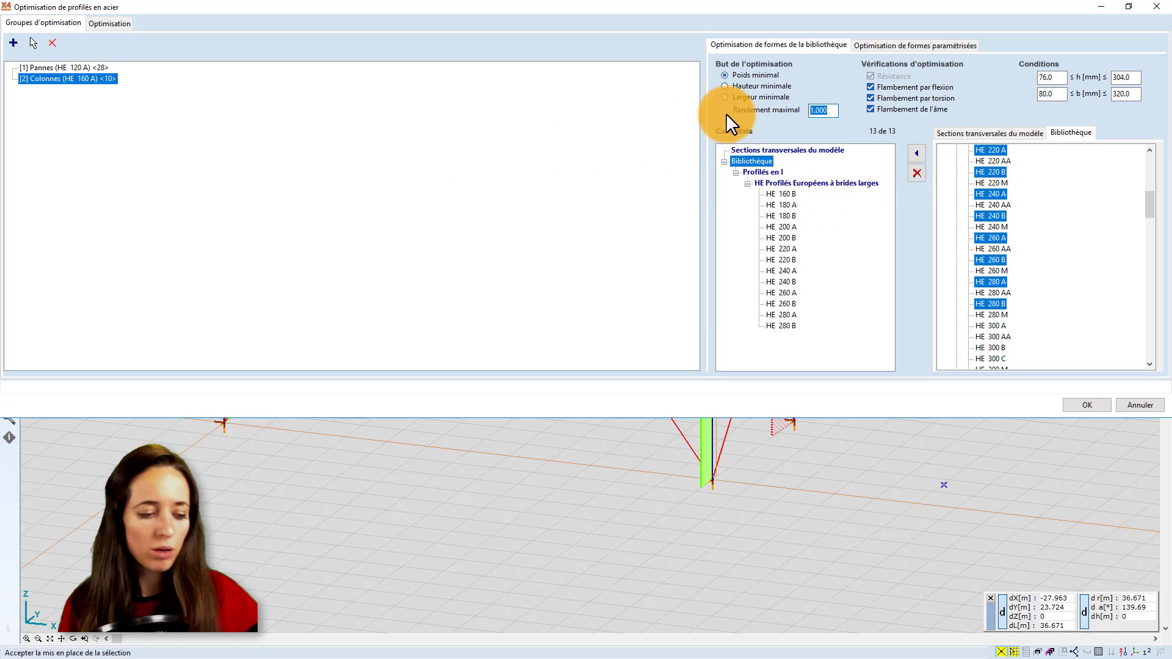
{"action": "type", "text": "0.8"}
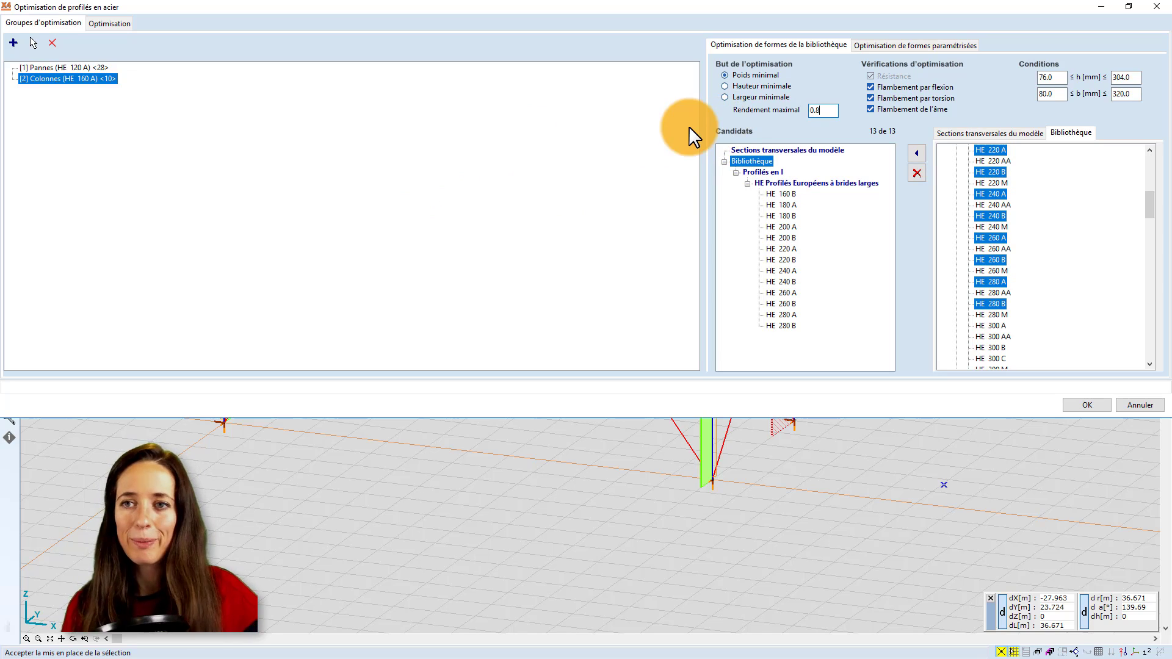
{"action": "left_click", "coordinate": [121, 22]}
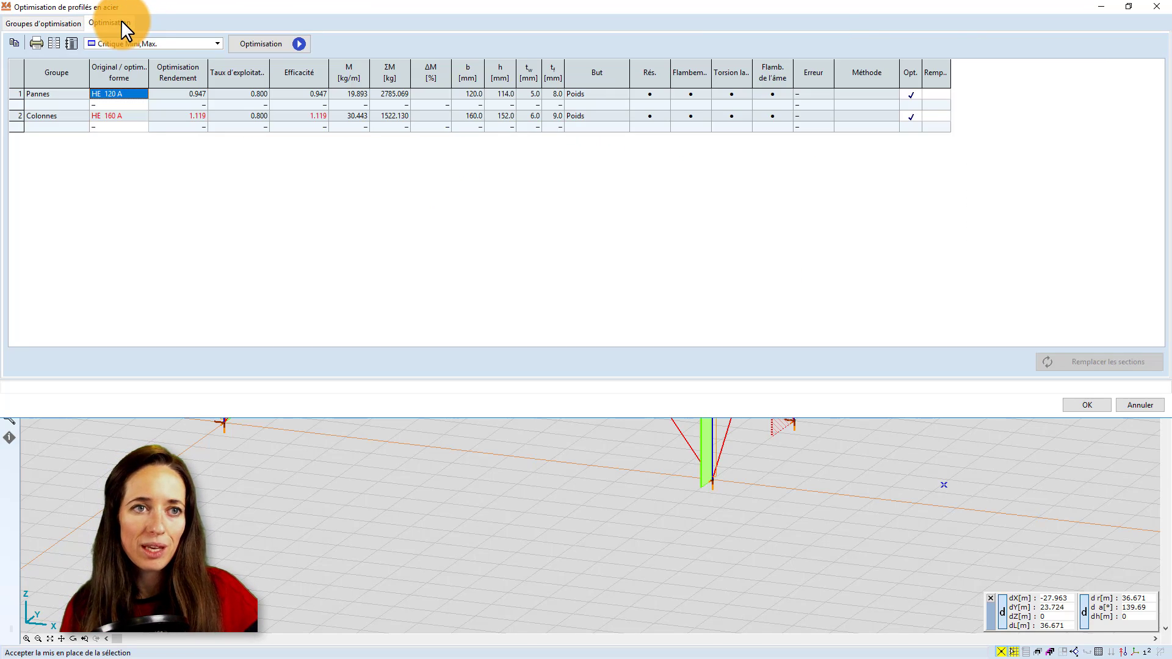
{"action": "left_click", "coordinate": [117, 125]}
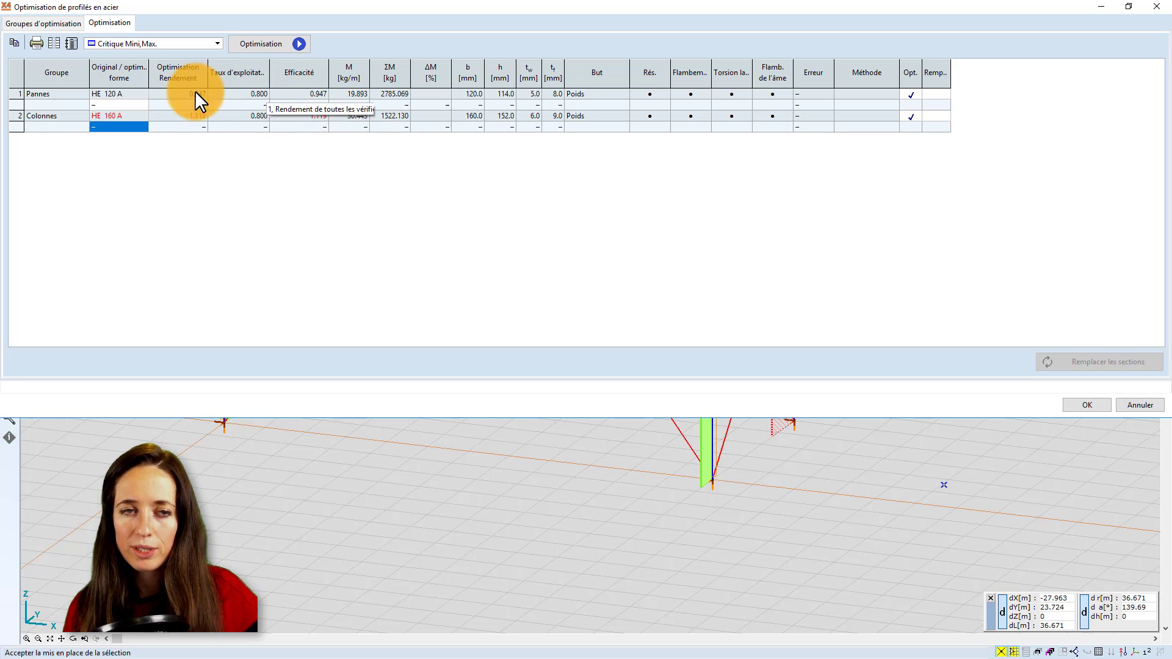
Step: Exclude the Pannes group and run the optimisation for Colonnes, accepting the lengthy AutoMcr lateral-torsional buckling check
{"action": "left_click", "coordinate": [908, 96]}
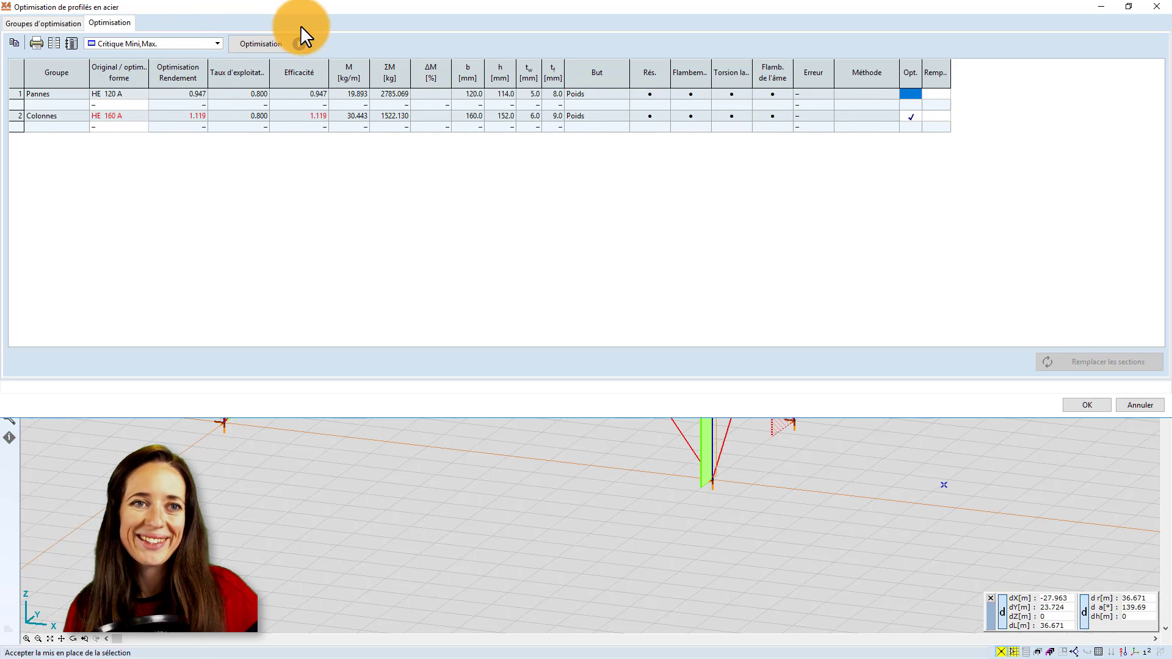
{"action": "left_click", "coordinate": [283, 46]}
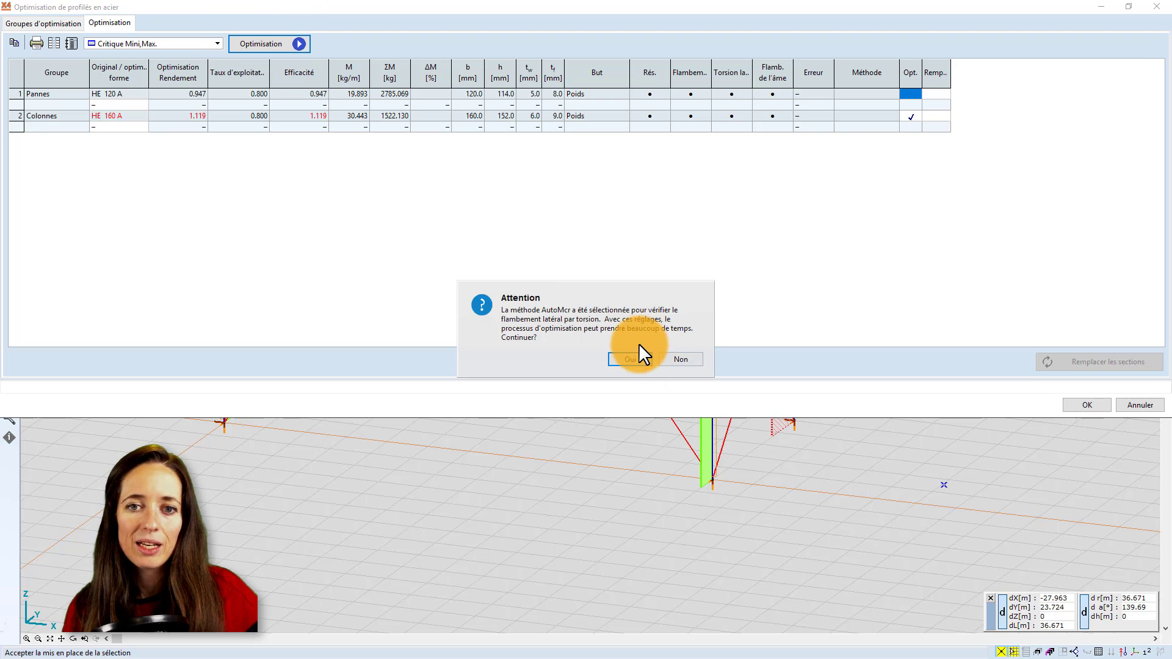
{"action": "left_click", "coordinate": [630, 359]}
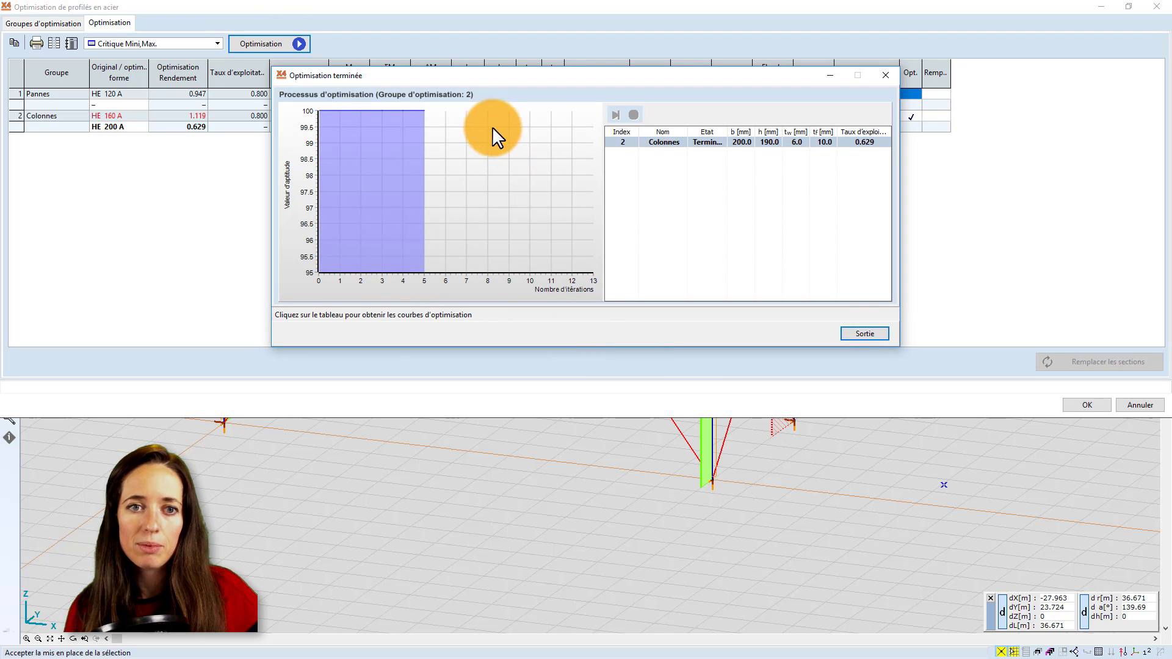
{"action": "left_click", "coordinate": [867, 334]}
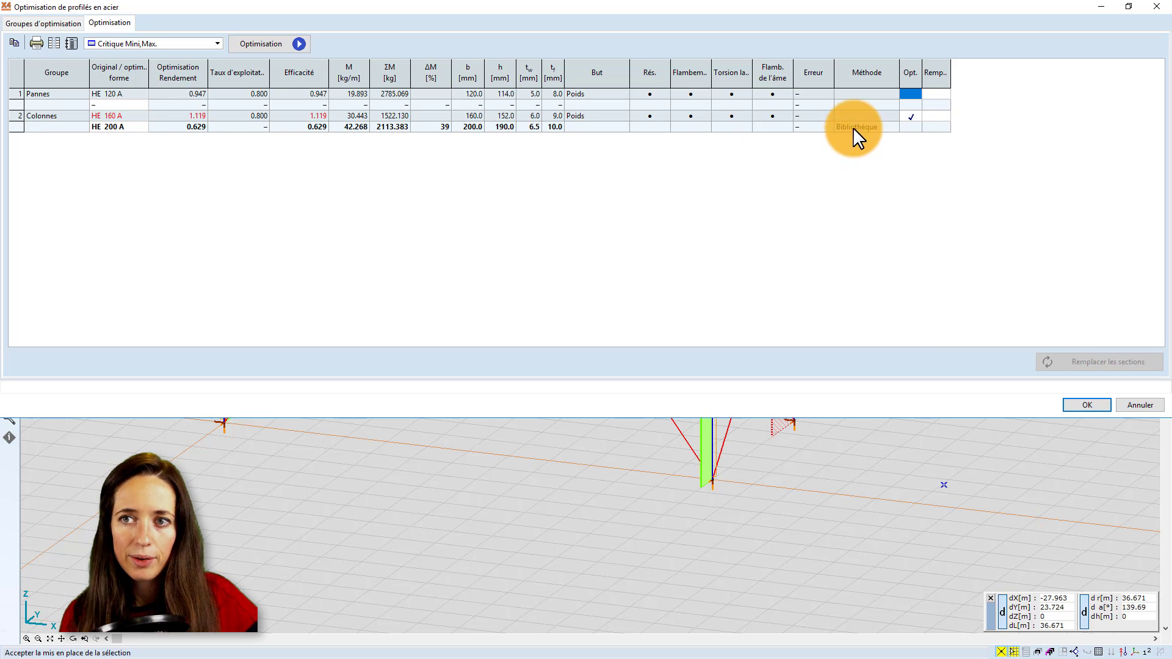
Step: Replace the Colonnes sections with the optimised HE 200 A, saving the model to the Desktop as 18-05_opt01.axs
{"action": "left_click", "coordinate": [934, 116]}
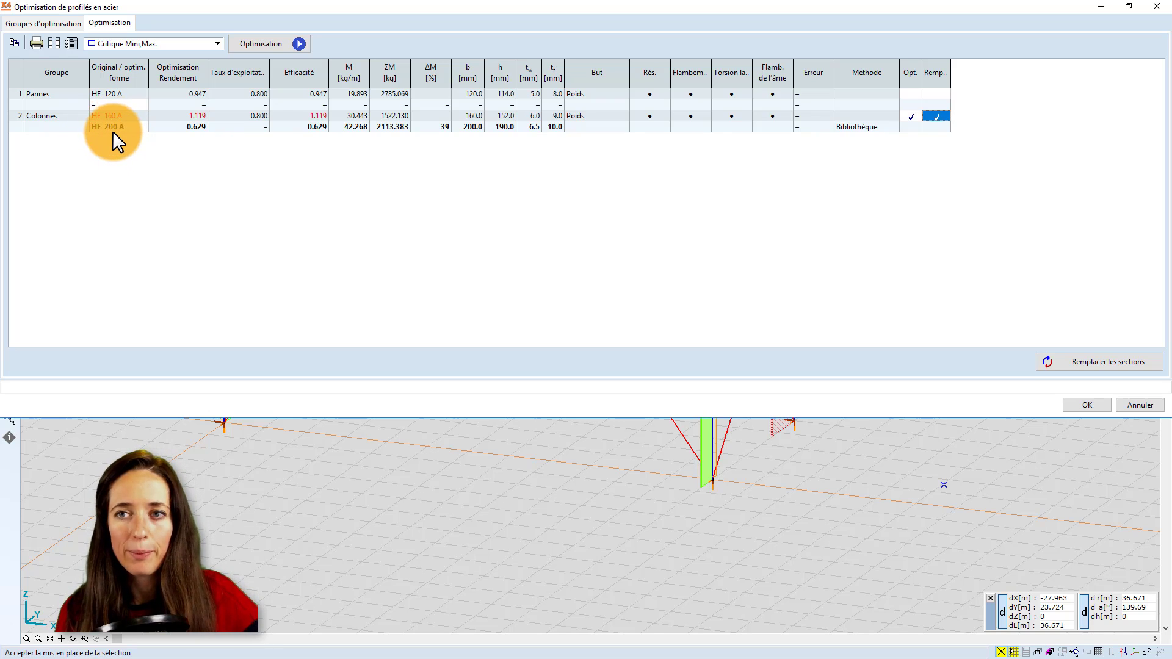
{"action": "left_click", "coordinate": [1100, 361]}
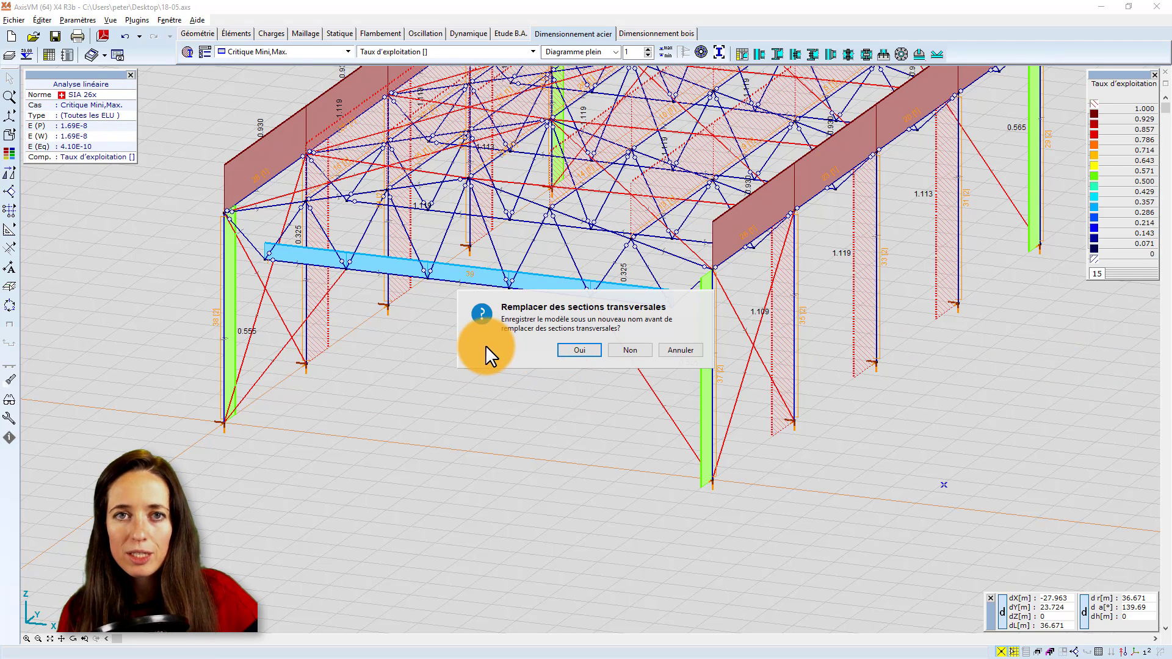
{"action": "left_click", "coordinate": [569, 350]}
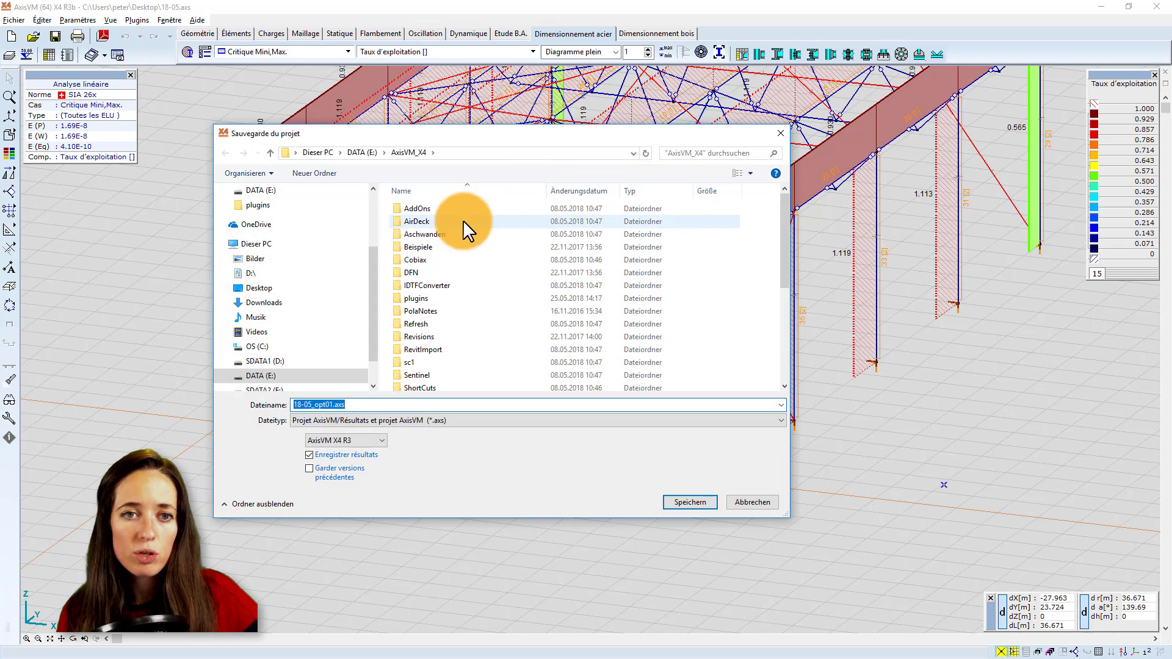
{"action": "left_click", "coordinate": [278, 285]}
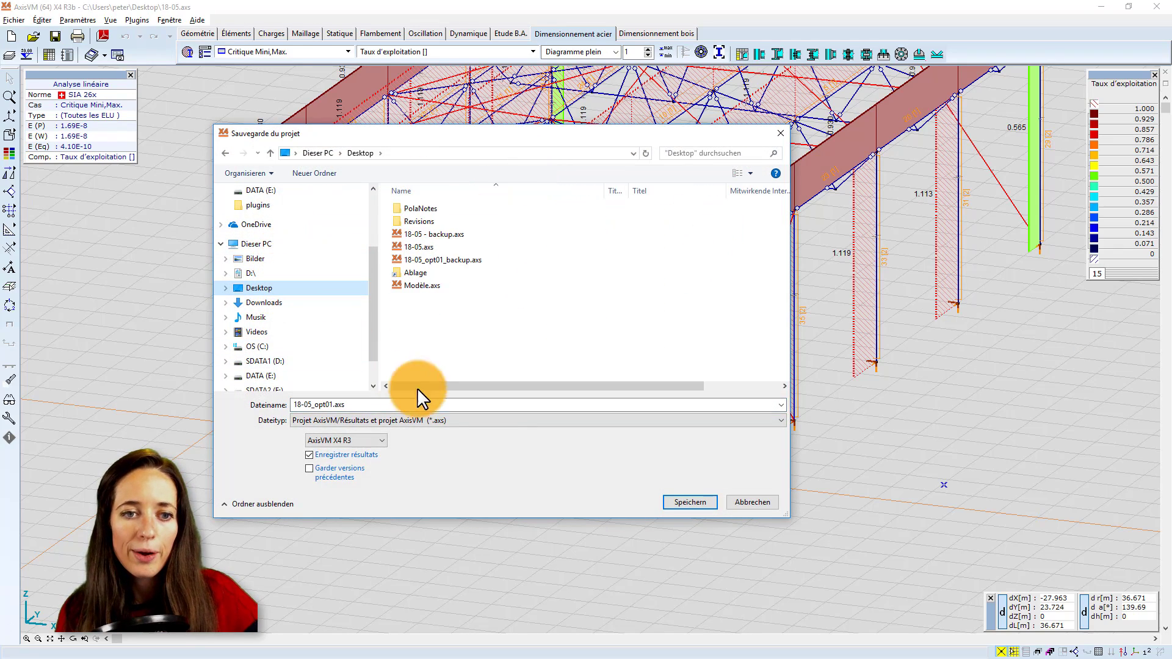
{"action": "left_click", "coordinate": [699, 501]}
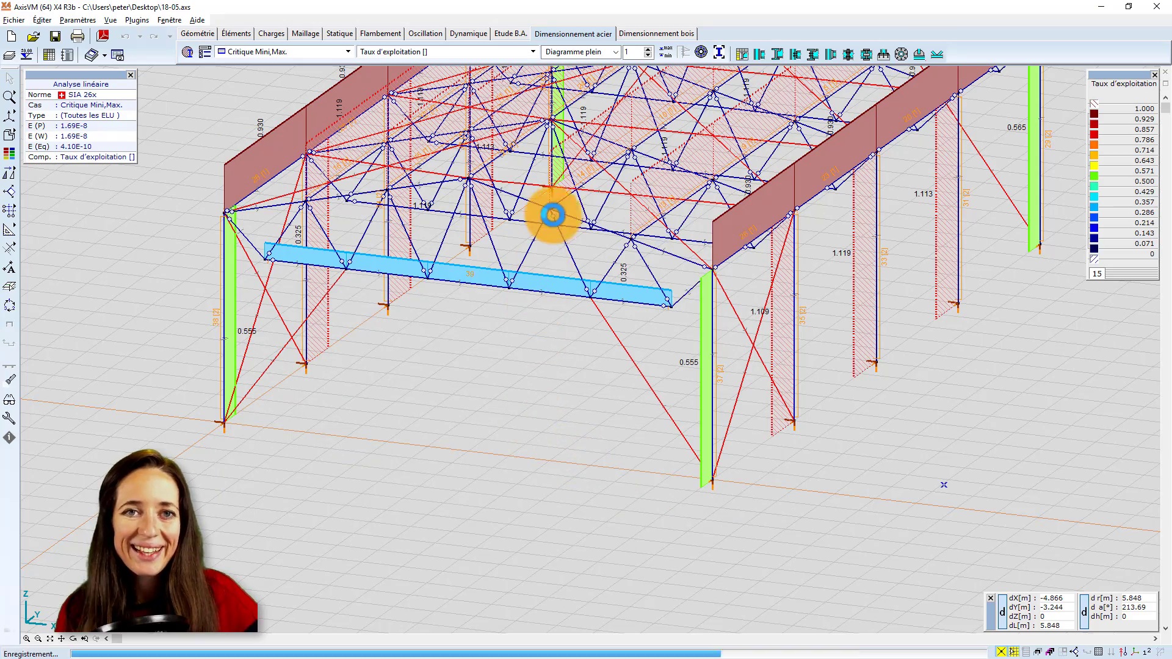
{"action": "left_click", "coordinate": [512, 359]}
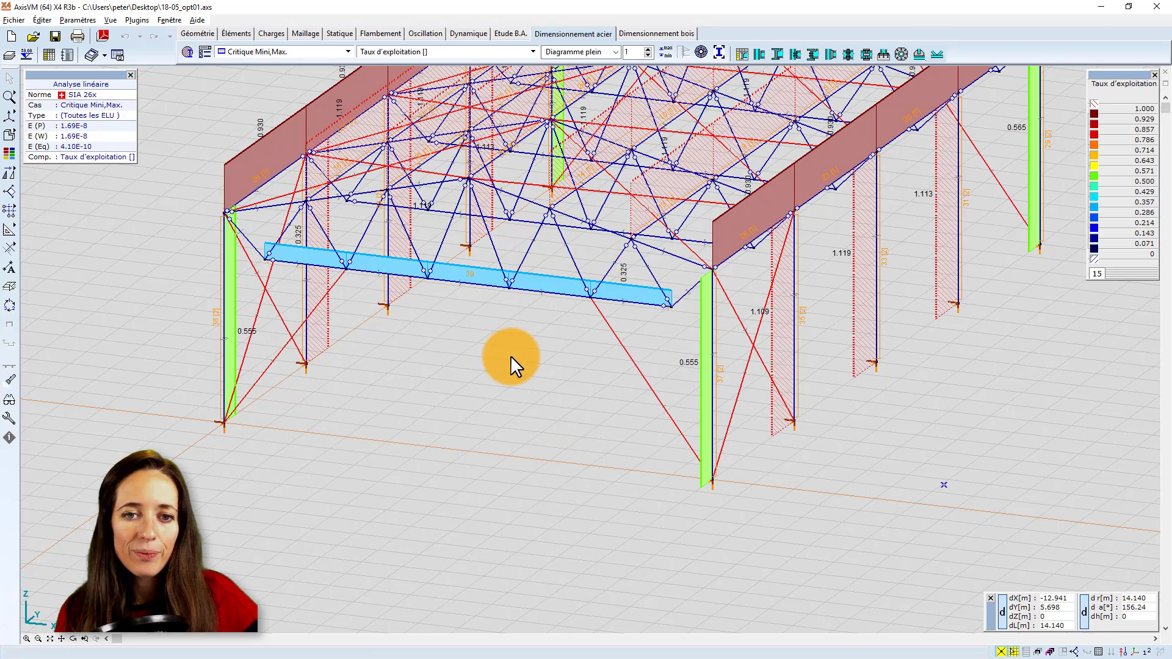
Step: Rerun the linear static analysis and display the steel design utilisation (Taux d'exploitation) on the hall
{"action": "middle_click_drag", "start_coordinate": [658, 247], "coordinate": [505, 246]}
{"action": "left_click", "coordinate": [353, 35]}
{"action": "left_click", "coordinate": [191, 52]}
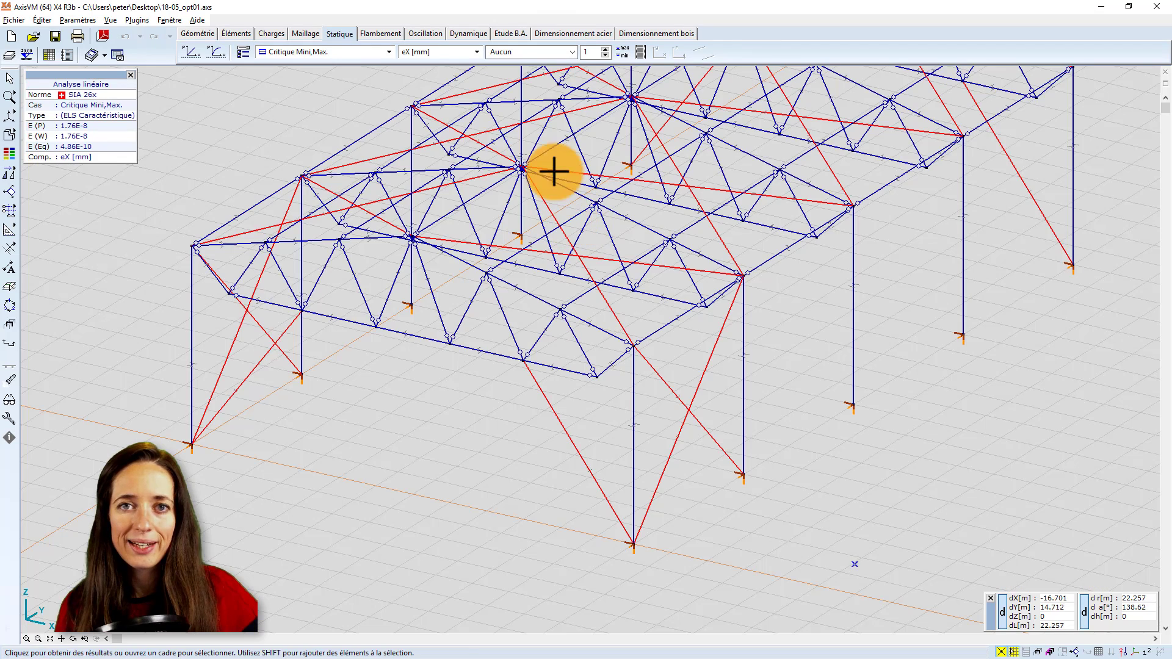
{"action": "left_click", "coordinate": [573, 34]}
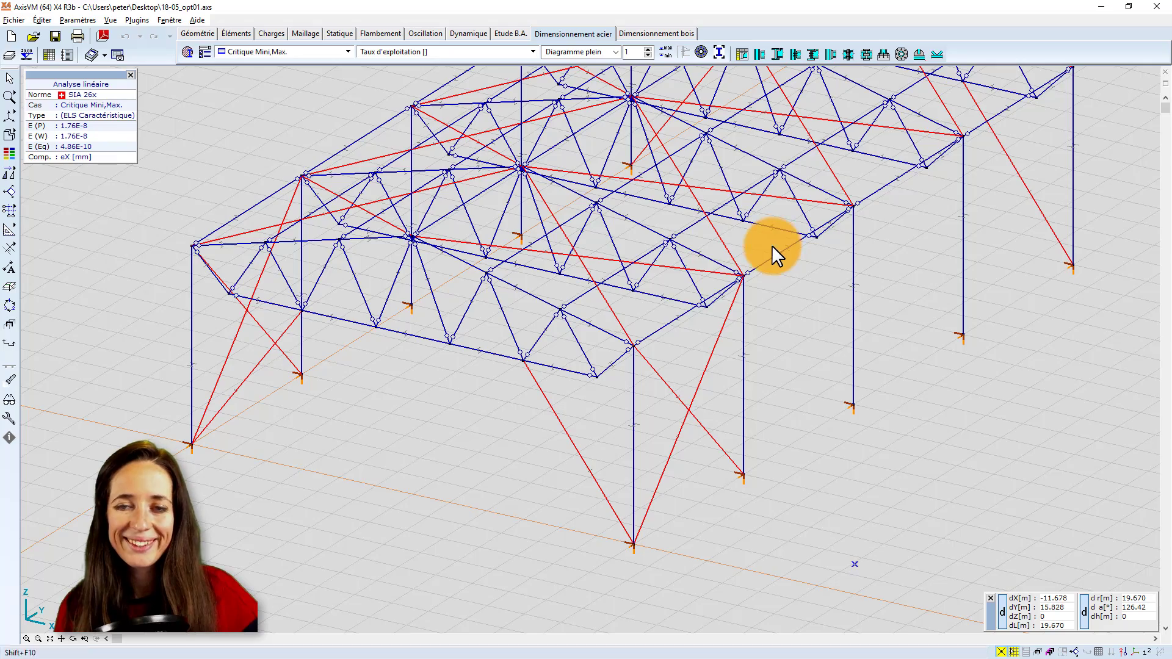
{"action": "left_click", "coordinate": [923, 351]}
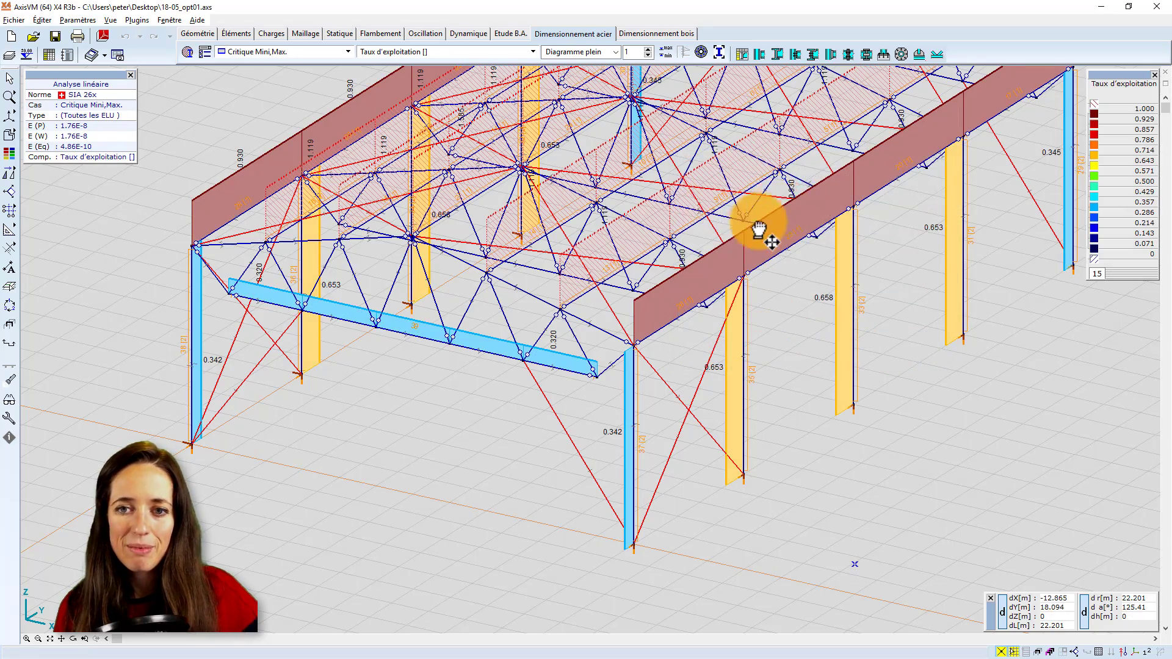
{"action": "middle_click_drag", "start_coordinate": [761, 230], "coordinate": [694, 320]}
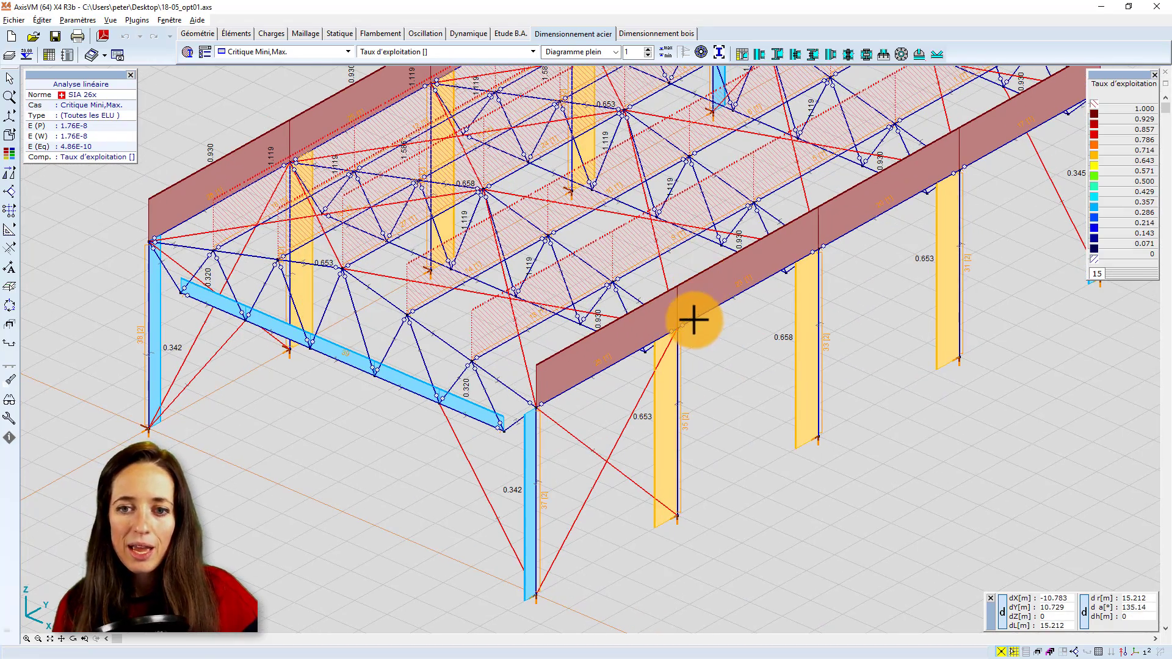
Step: Isolate the Pannes optimisation group by hiding all material and cross-section parts to examine the purlins' utilisation
{"action": "left_click", "coordinate": [1039, 650]}
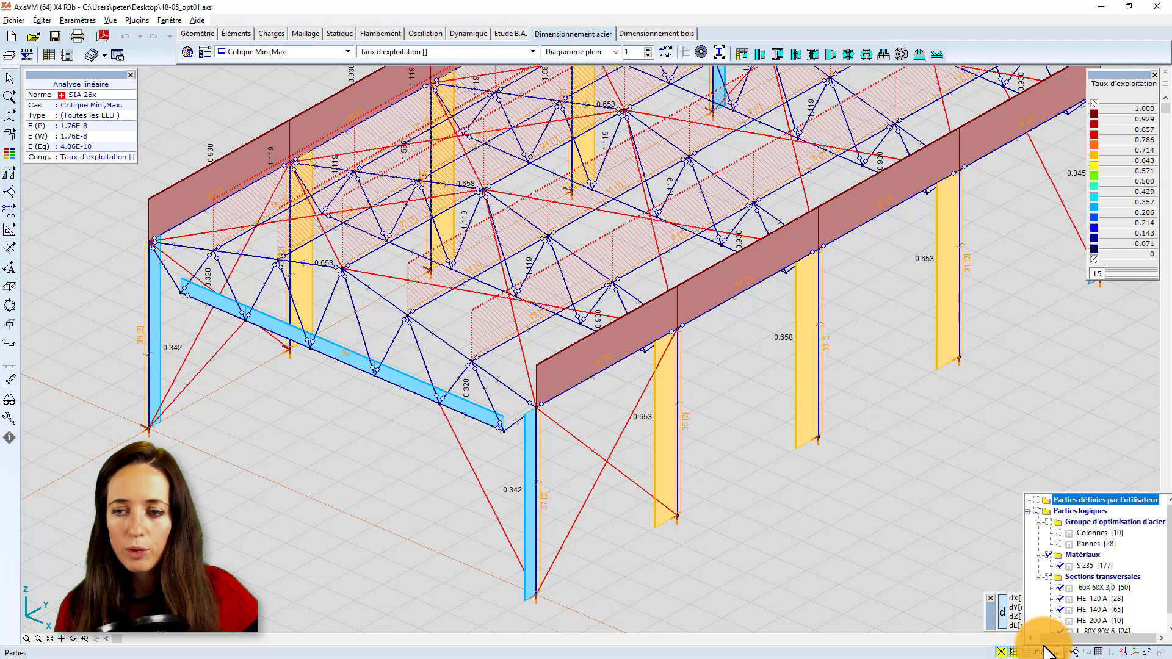
{"action": "left_click", "coordinate": [1064, 543]}
{"action": "left_click", "coordinate": [1060, 543]}
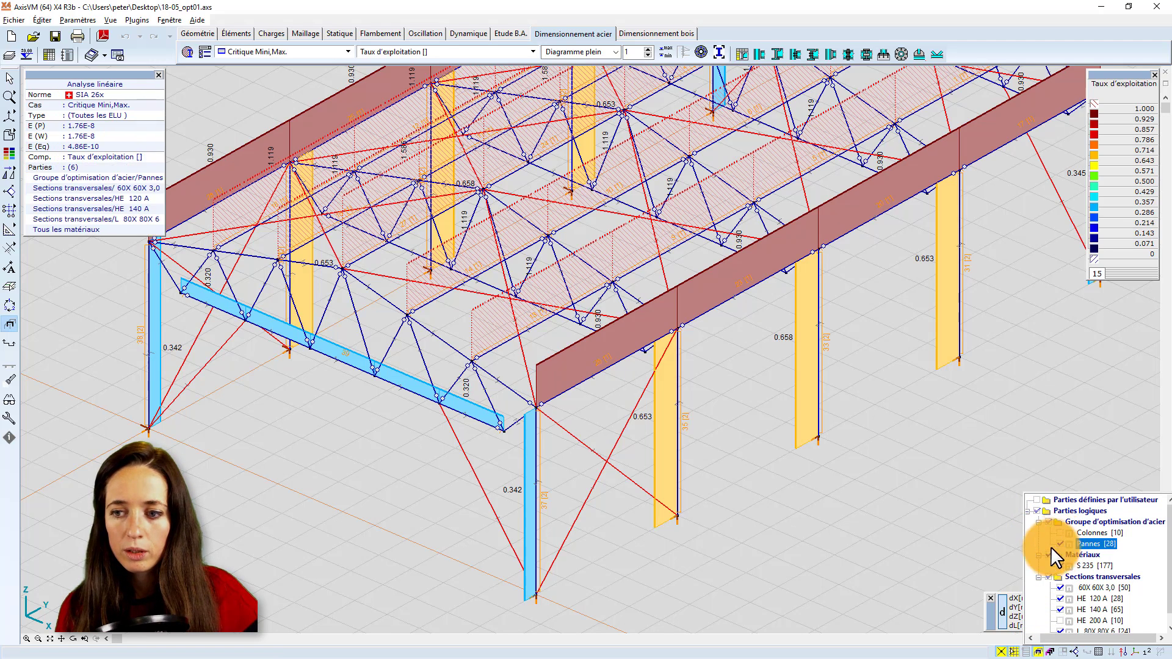
{"action": "left_click", "coordinate": [1048, 555]}
{"action": "left_click", "coordinate": [1047, 575]}
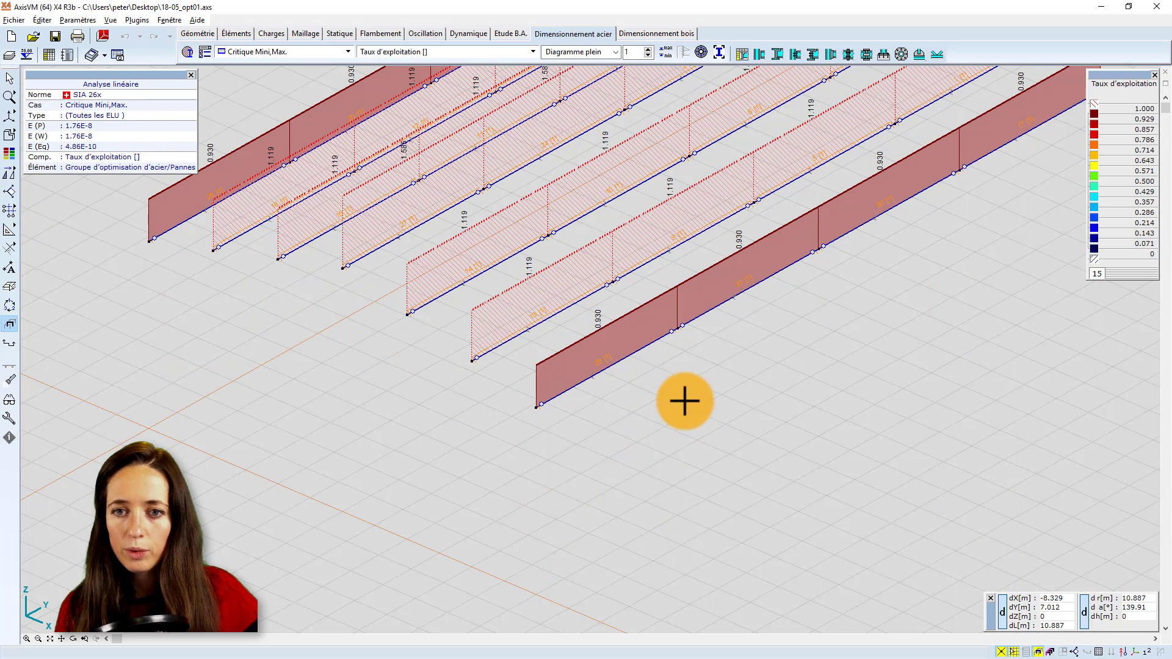
Step: Show only the Colonnes optimisation group instead of Pannes and examine the columns' utilisation
{"action": "left_click", "coordinate": [1038, 650]}
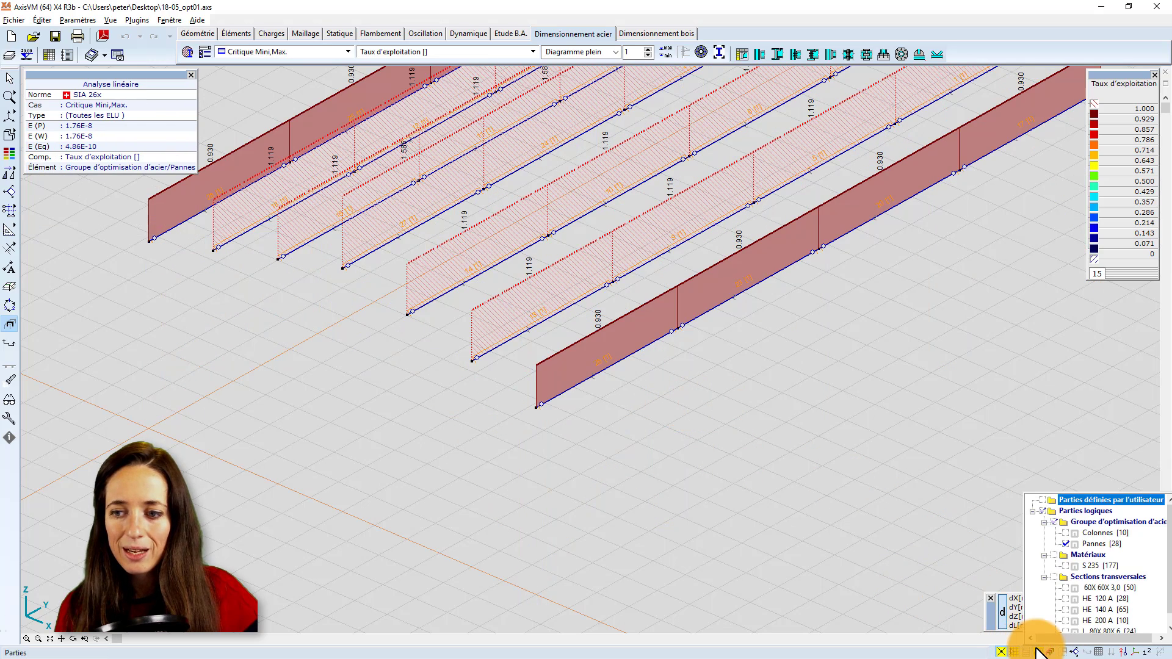
{"action": "left_click", "coordinate": [1067, 534]}
{"action": "left_click", "coordinate": [1066, 543]}
{"action": "scroll", "coordinate": [726, 387], "scroll_direction": "down", "scroll_amount": 1}
{"action": "mouse_move", "coordinate": [703, 366]}
{"action": "middle_mouse_down"}
{"action": "mouse_move", "coordinate": [656, 403]}
{"action": "mouse_move", "coordinate": [701, 378]}
{"action": "middle_mouse_up"}
{"action": "scroll", "coordinate": [655, 403], "scroll_direction": "down", "scroll_amount": 1}
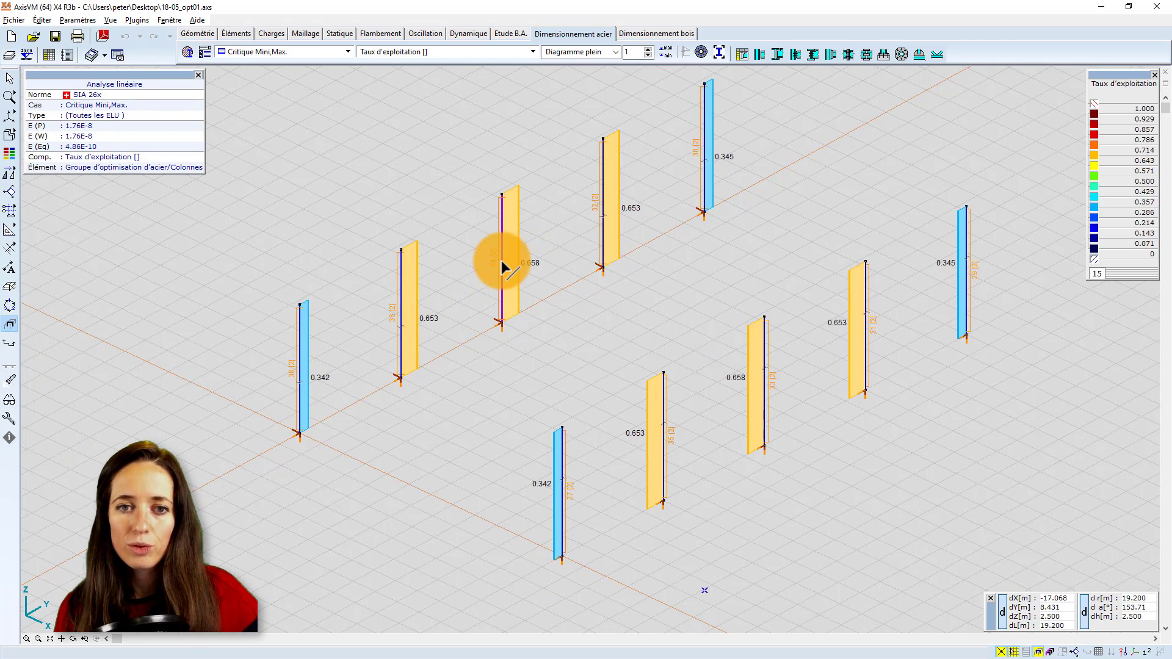
{"action": "mouse_move", "coordinate": [504, 267]}
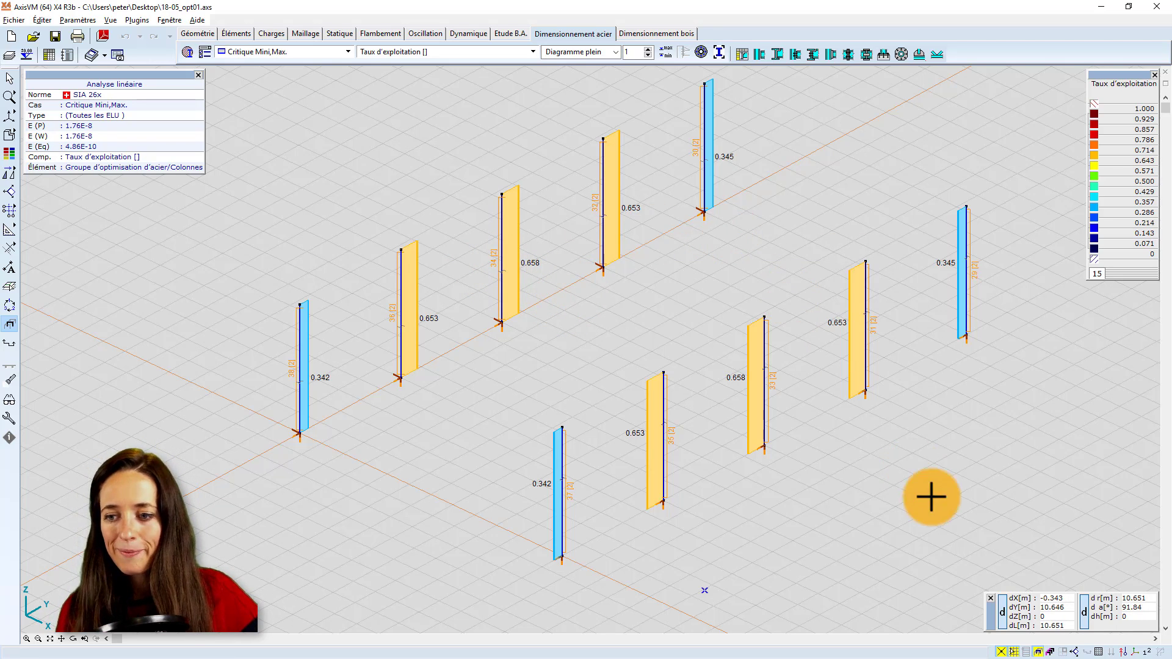
Step: Switch off the parts filter and examine the utilisation across the whole steel hall
{"action": "left_click", "coordinate": [1040, 654]}
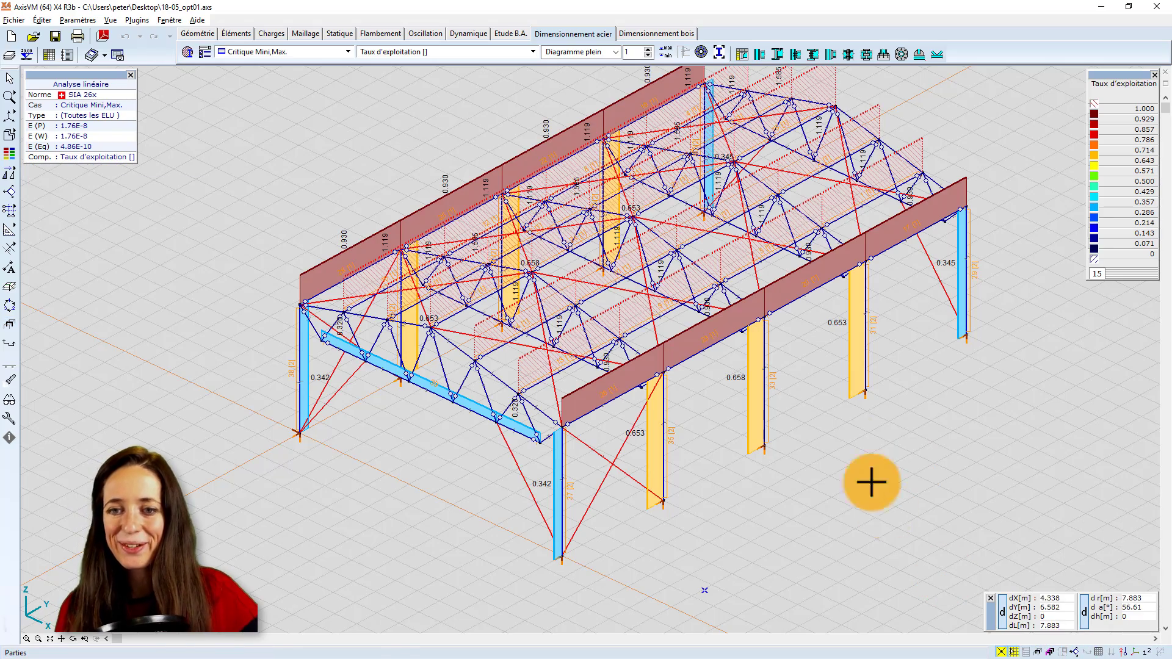
{"action": "mouse_move", "coordinate": [837, 374]}
{"action": "middle_mouse_down"}
{"action": "mouse_move", "coordinate": [829, 384]}
{"action": "mouse_move", "coordinate": [859, 380]}
{"action": "middle_mouse_up"}
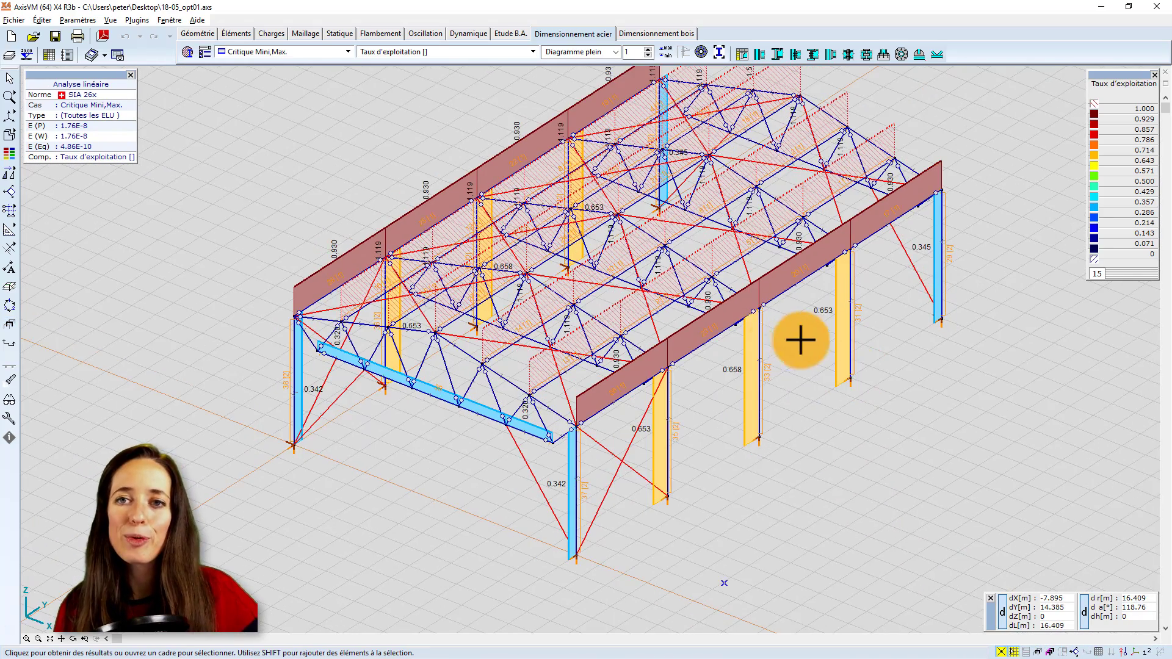
{"action": "middle_click_drag", "start_coordinate": [798, 336], "coordinate": [724, 335]}
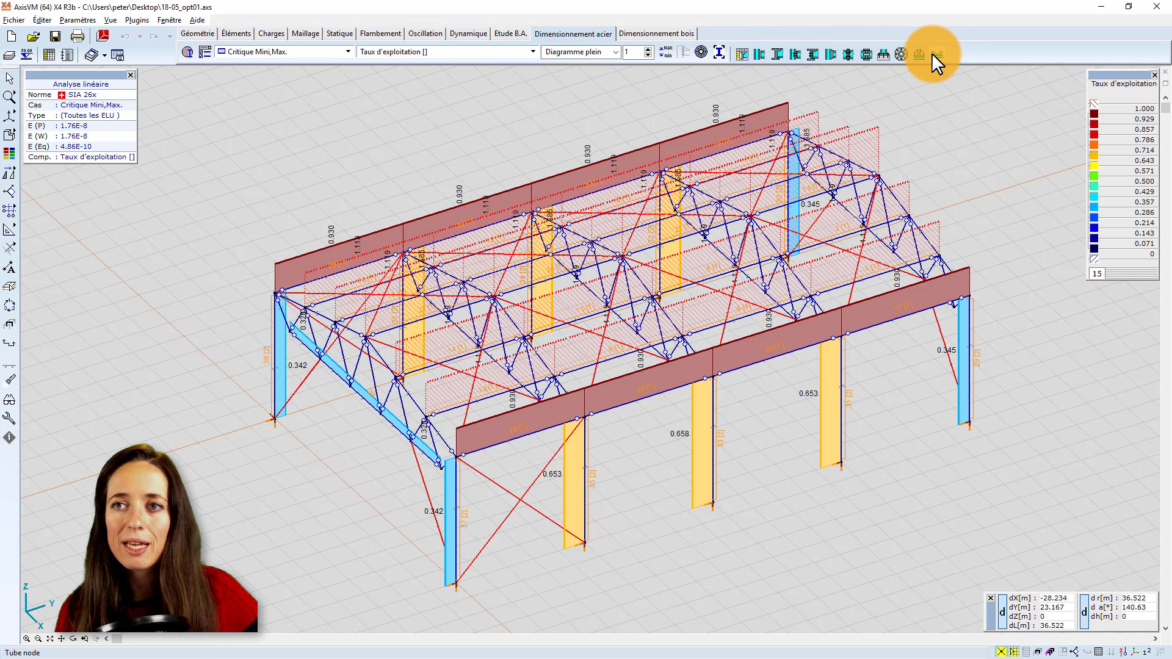
Step: Set the steel design result display to Aucun so that only the hall's structure is drawn
{"action": "left_click", "coordinate": [588, 51]}
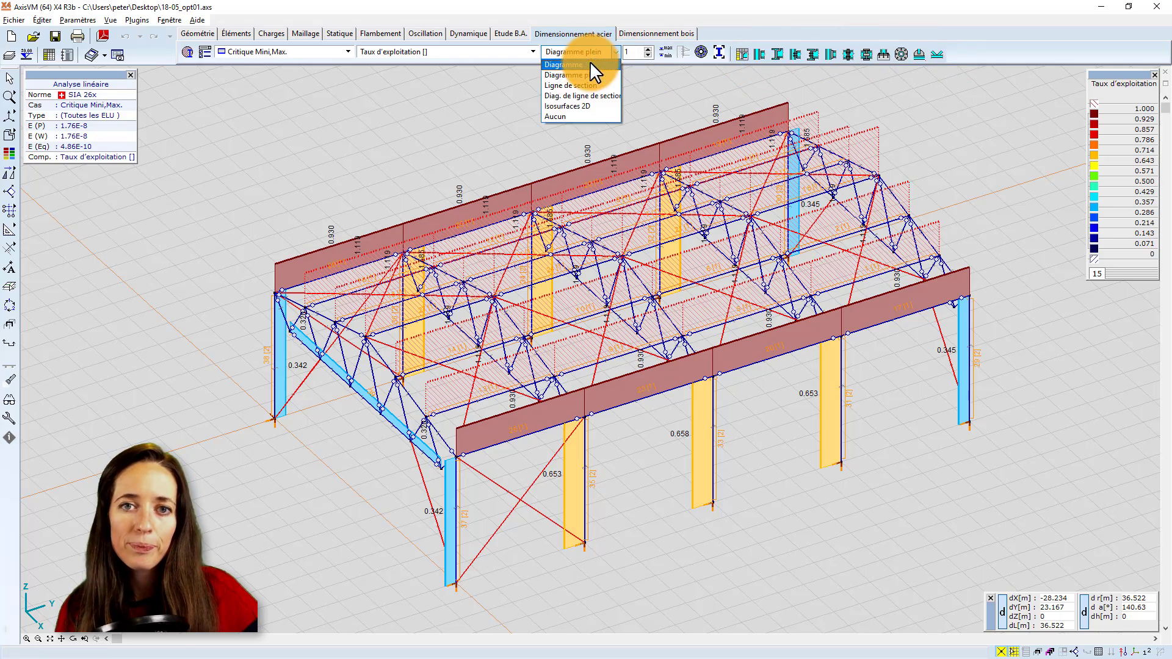
{"action": "left_click", "coordinate": [580, 116]}
{"action": "middle_click_drag", "start_coordinate": [635, 222], "coordinate": [691, 199]}
{"action": "scroll", "coordinate": [665, 335], "scroll_direction": "up", "scroll_amount": 1}
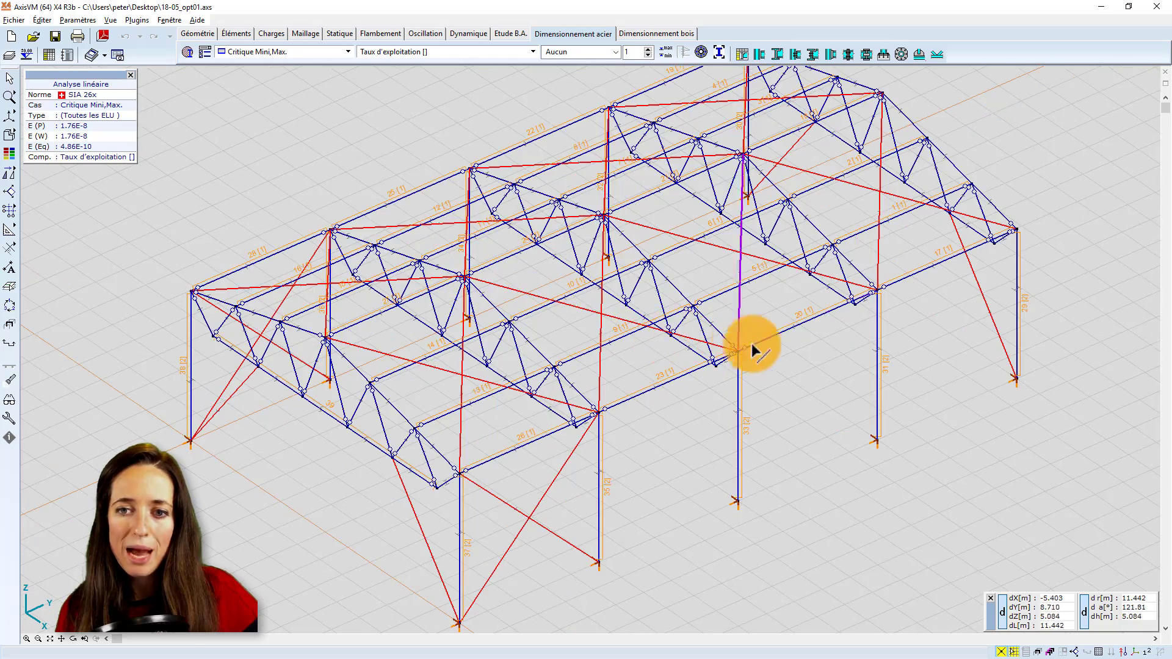
Step: Start a nominally pinned column-beam connection between an HE 120 A eaves beam and the HE 200 A column at node 38
{"action": "middle_click_drag", "start_coordinate": [731, 367], "coordinate": [725, 320], "text": "alt"}
{"action": "scroll", "coordinate": [715, 326], "scroll_direction": "up", "scroll_amount": 1}
{"action": "middle_click_drag", "start_coordinate": [706, 382], "coordinate": [708, 356]}
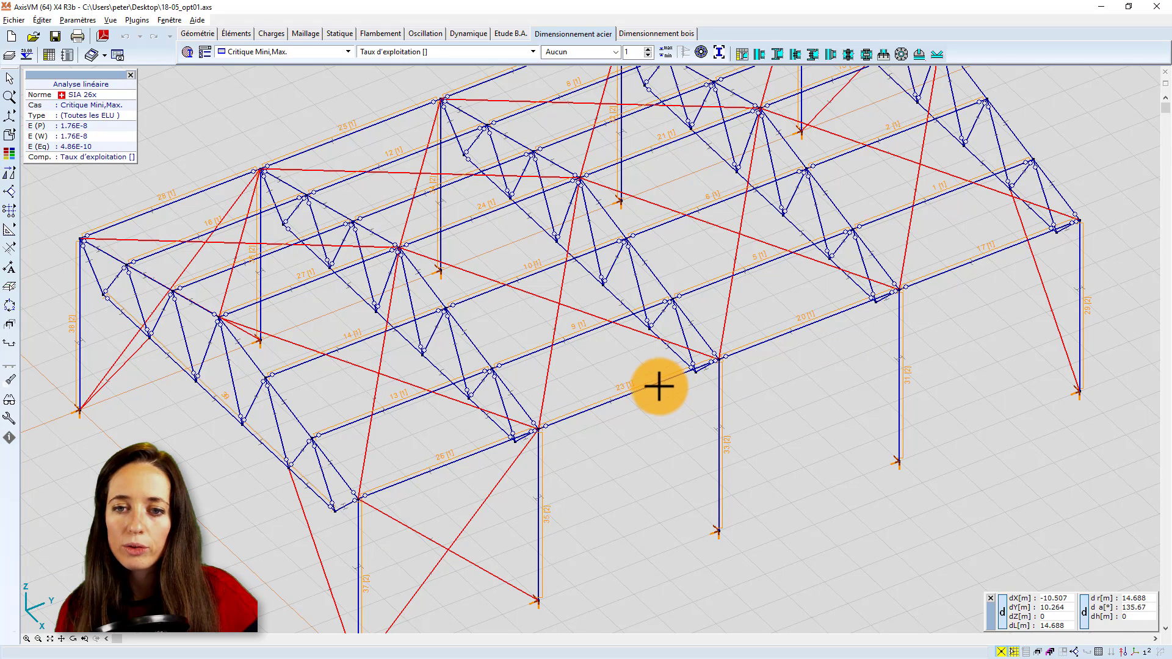
{"action": "left_click", "coordinate": [797, 50]}
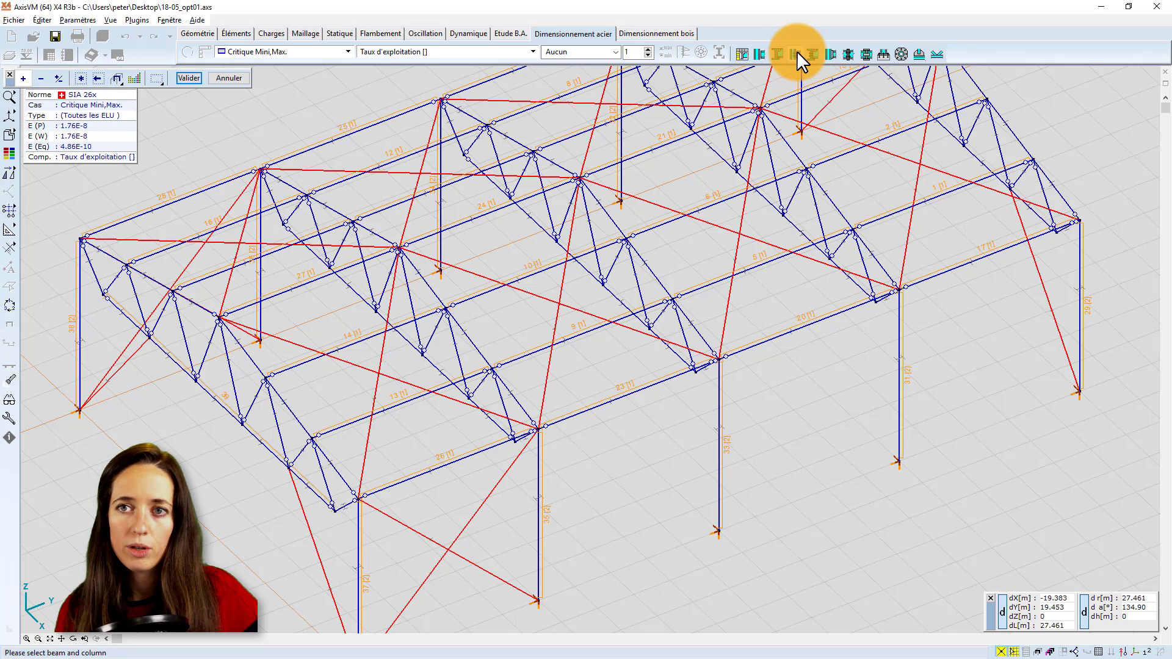
{"action": "left_click", "coordinate": [661, 374]}
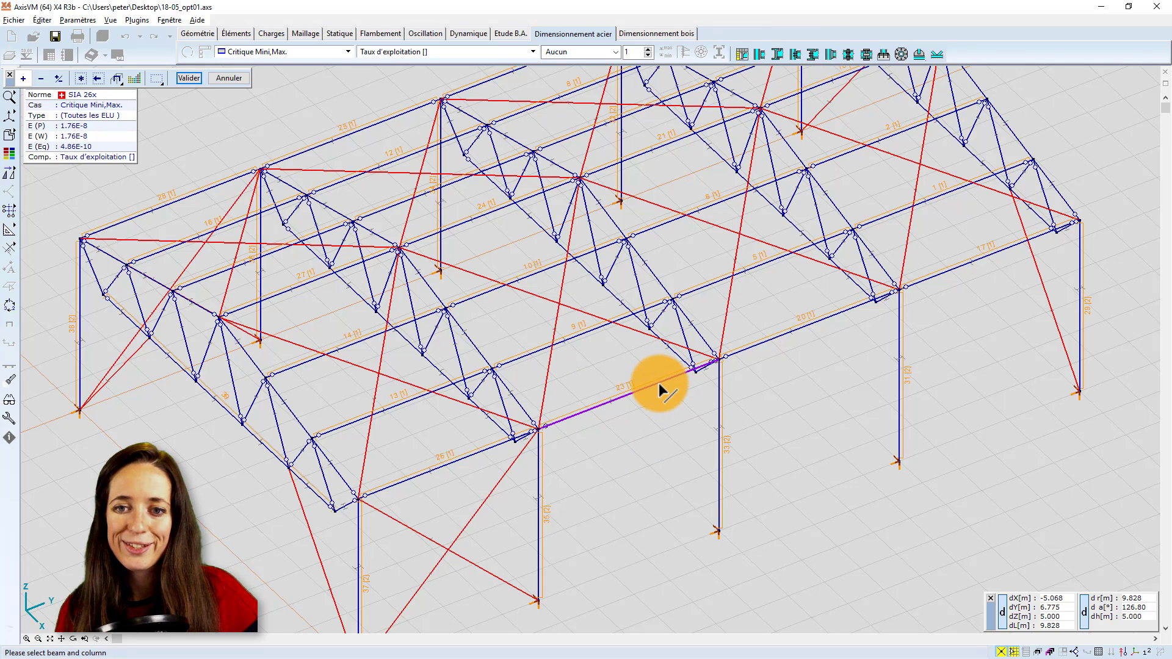
{"action": "left_click", "coordinate": [720, 407]}
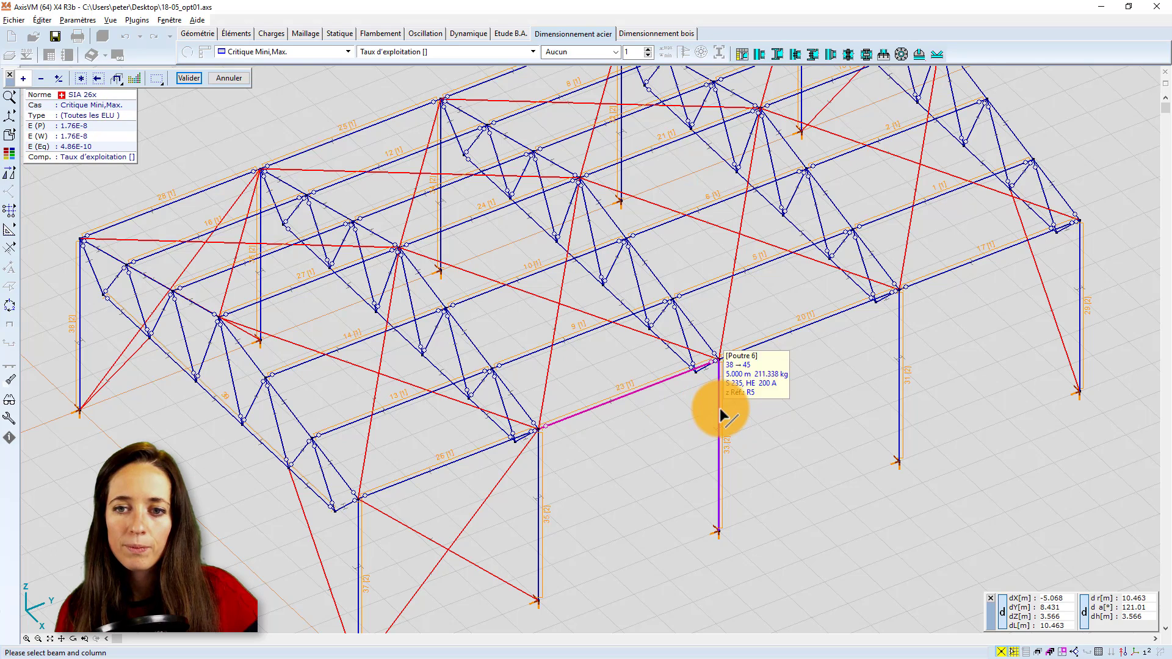
{"action": "left_click", "coordinate": [190, 78]}
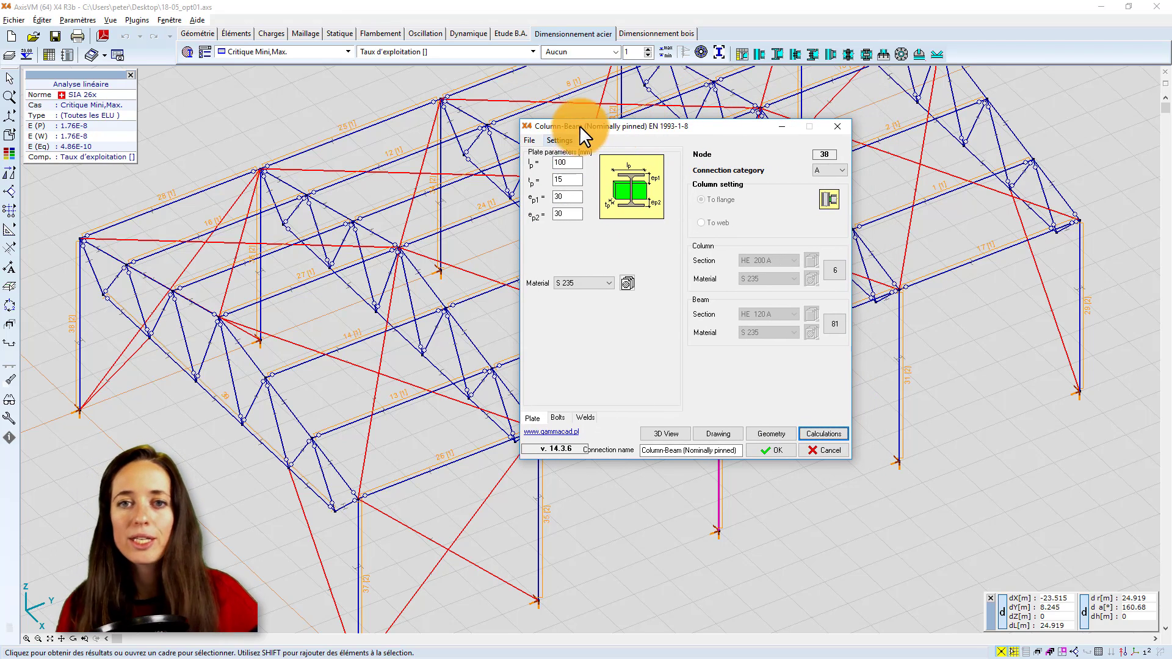
Step: Set the connection plate's length lp to 140 mm and both edge distances ep1 and ep2 to 0
{"action": "double_click", "coordinate": [574, 163]}
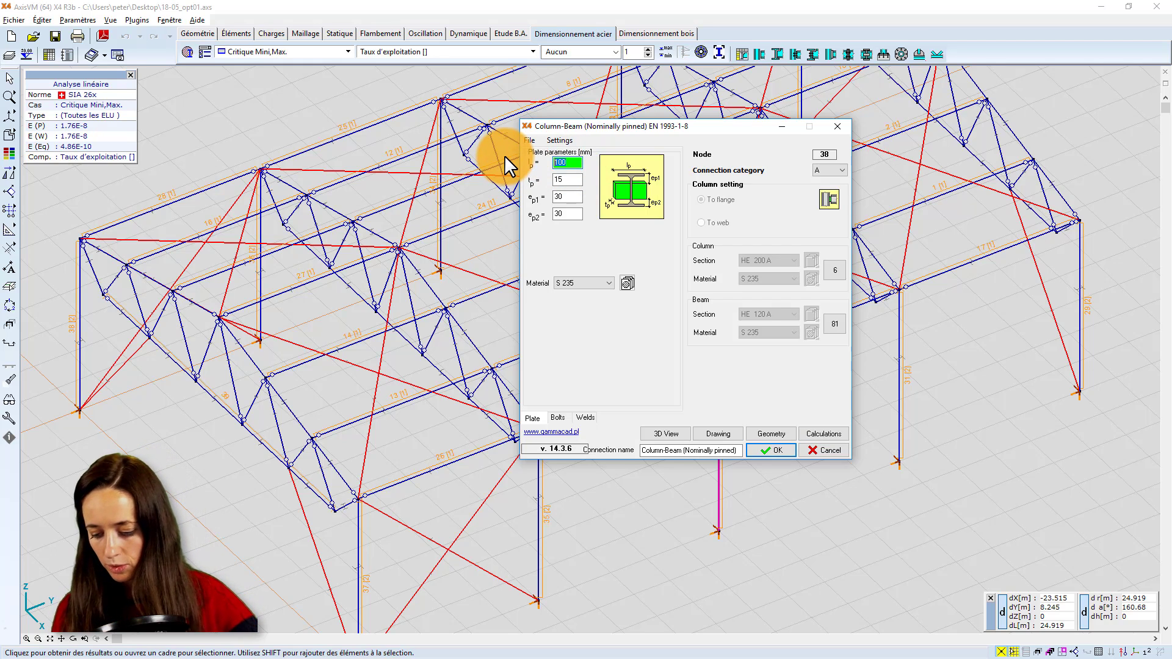
{"action": "type", "text": "140"}
{"action": "double_click", "coordinate": [580, 179]}
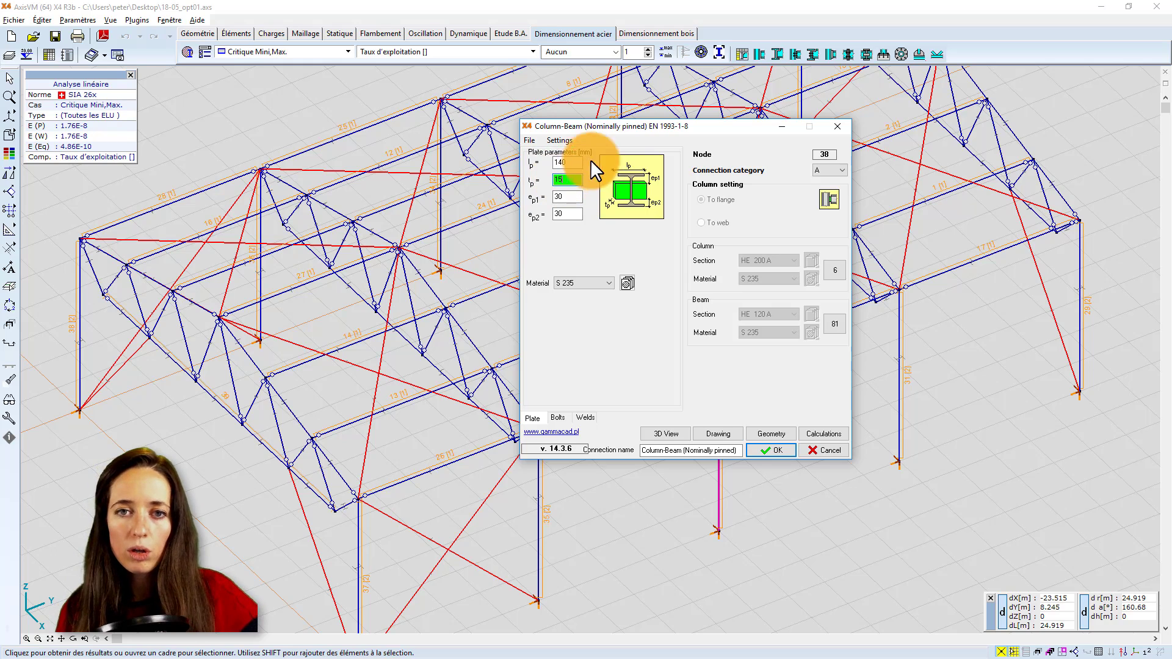
{"action": "double_click", "coordinate": [567, 197]}
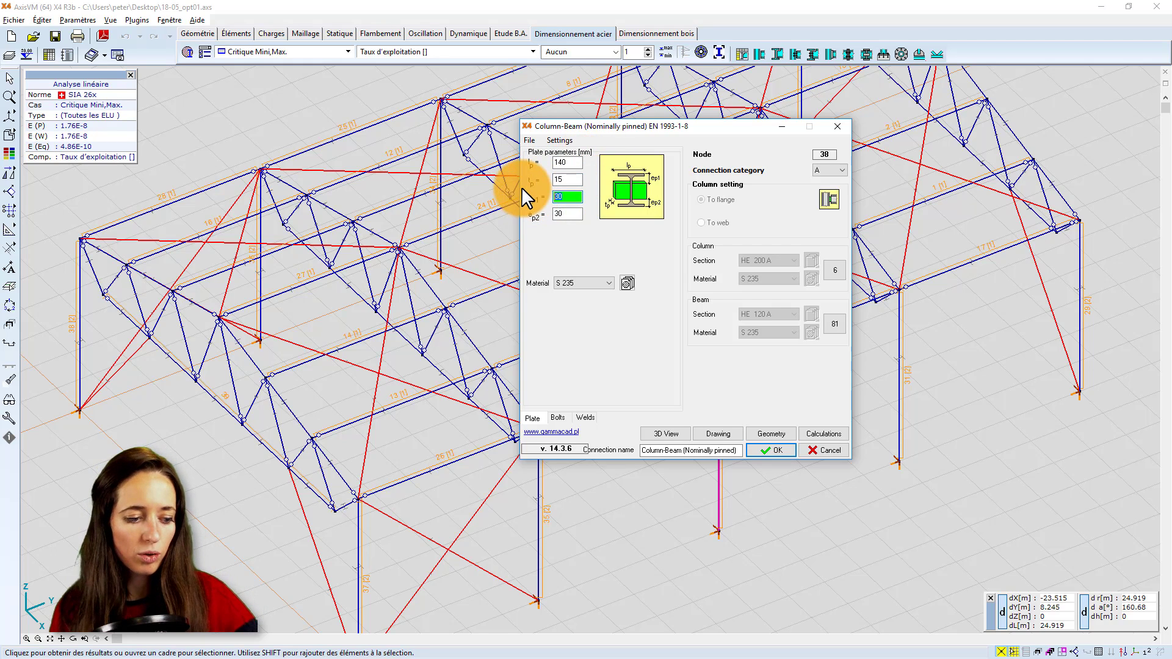
{"action": "type", "text": "0"}
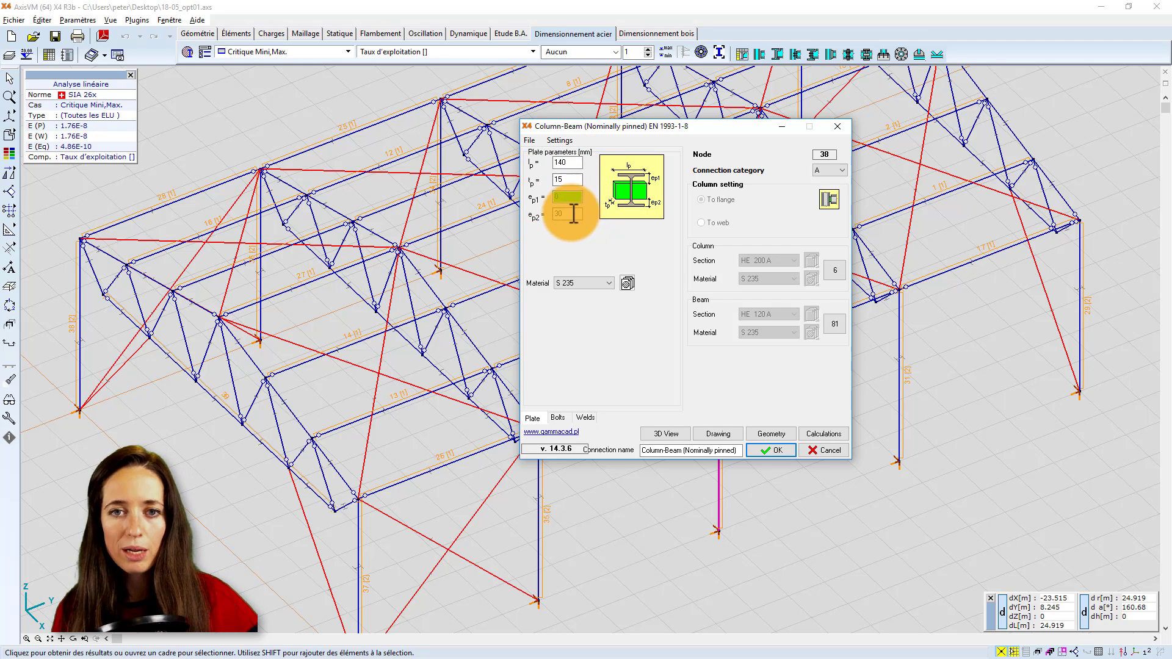
{"action": "key", "text": "Tab"}
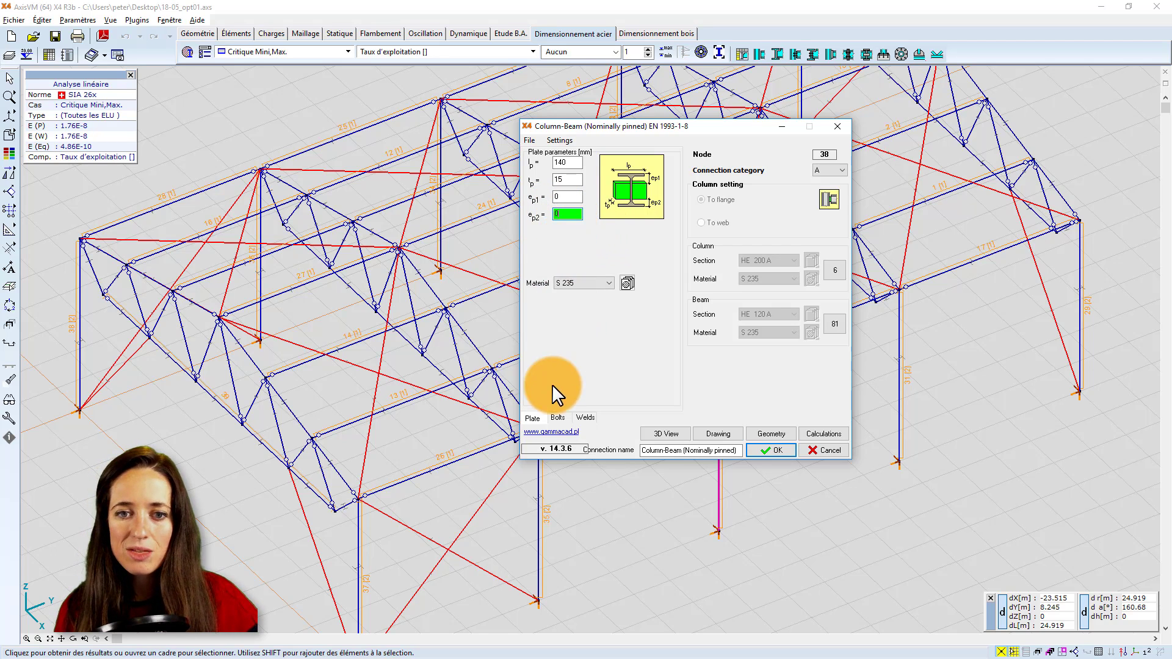
Step: Review the connection's bolt parameters and weld settings, leaving the flange welds off
{"action": "left_click", "coordinate": [557, 420]}
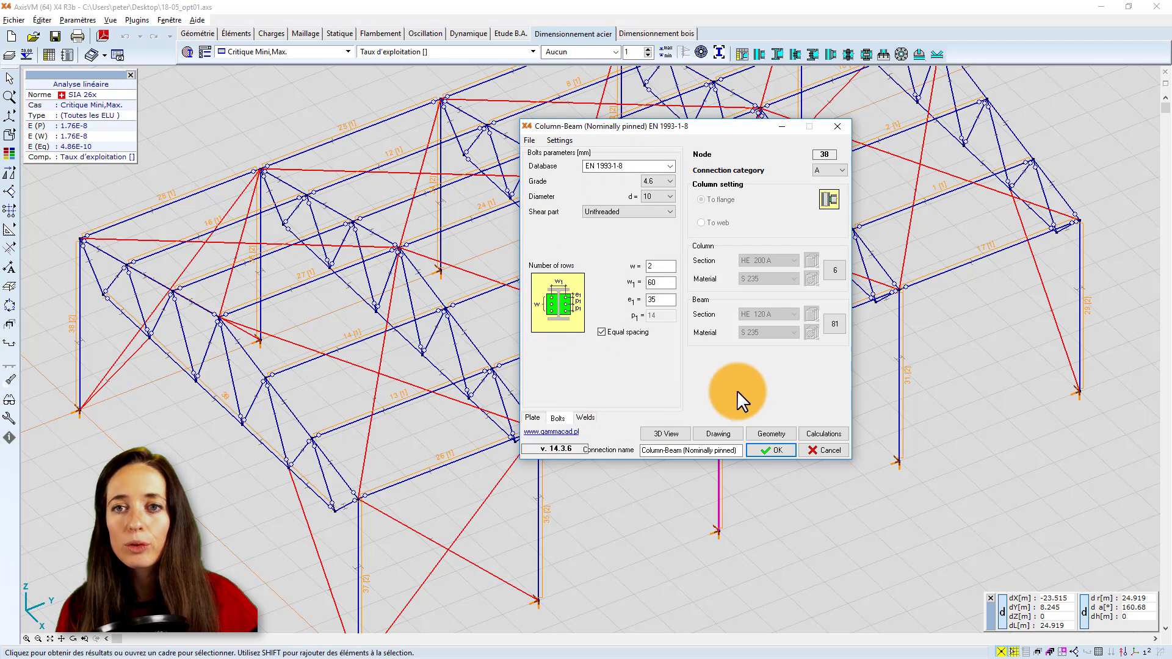
{"action": "left_click", "coordinate": [586, 418]}
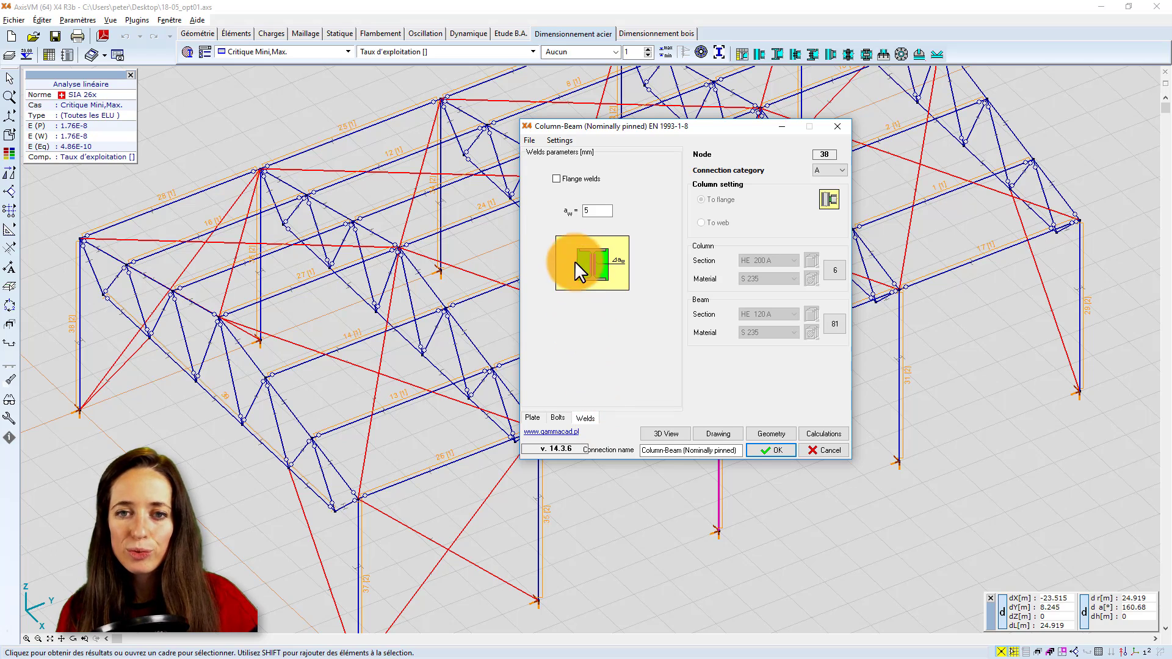
{"action": "left_click", "coordinate": [556, 180]}
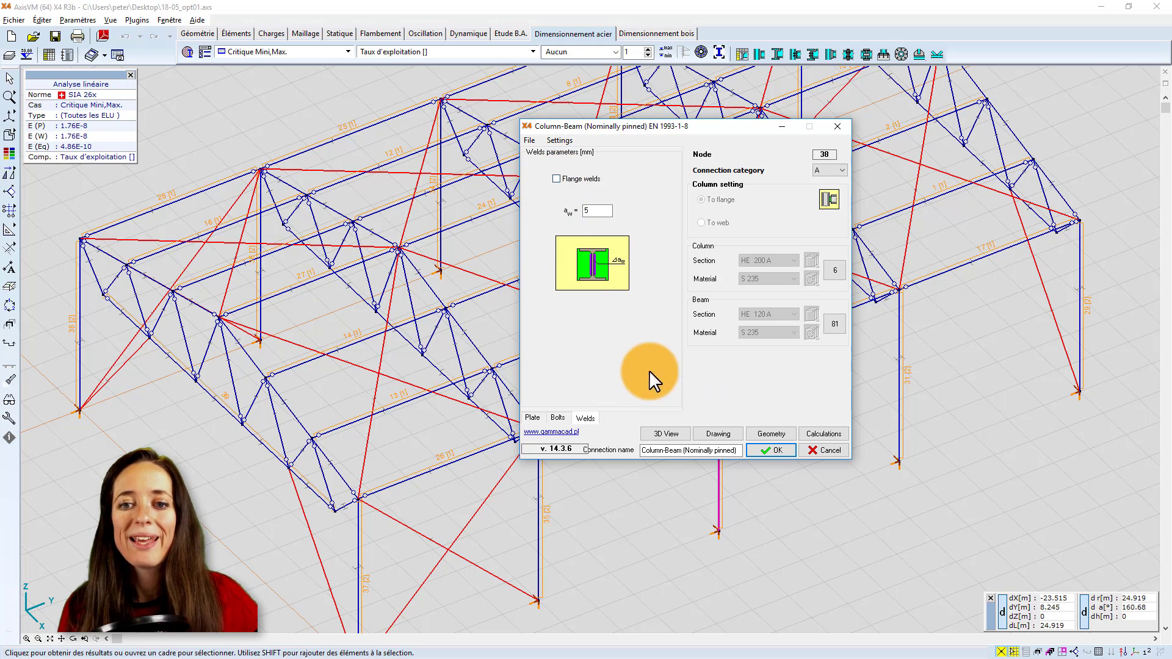
Step: Inspect the pinned connection in the 3D view and in its dimensioned drawing
{"action": "left_click", "coordinate": [665, 434]}
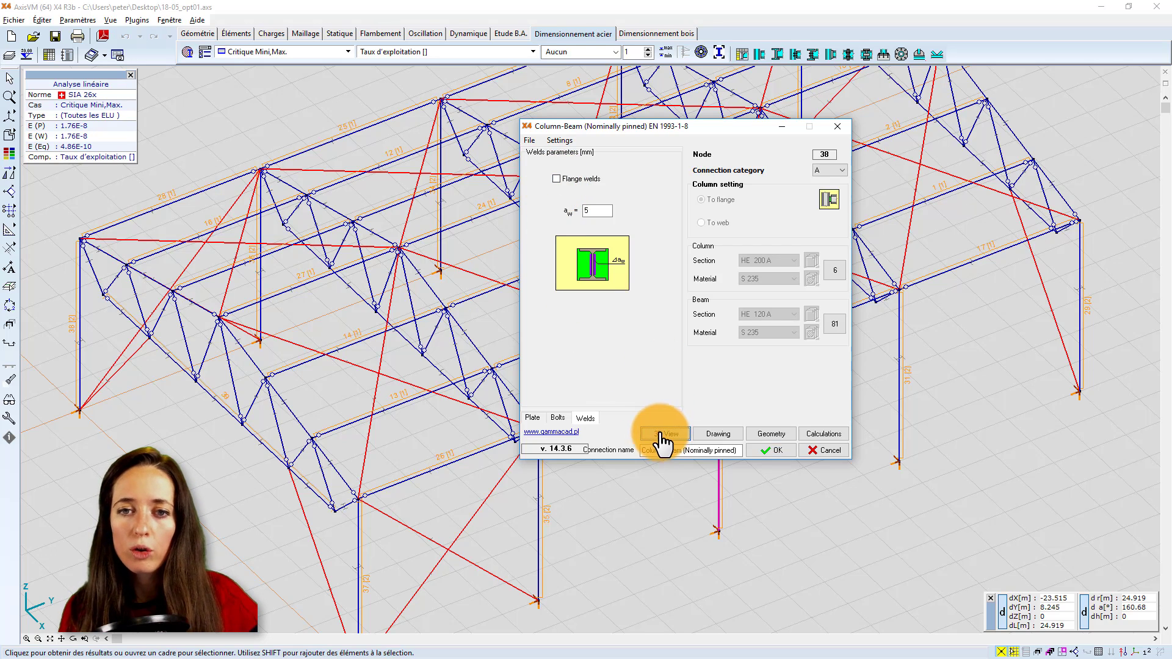
{"action": "left_click_drag", "start_coordinate": [691, 306], "coordinate": [684, 279]}
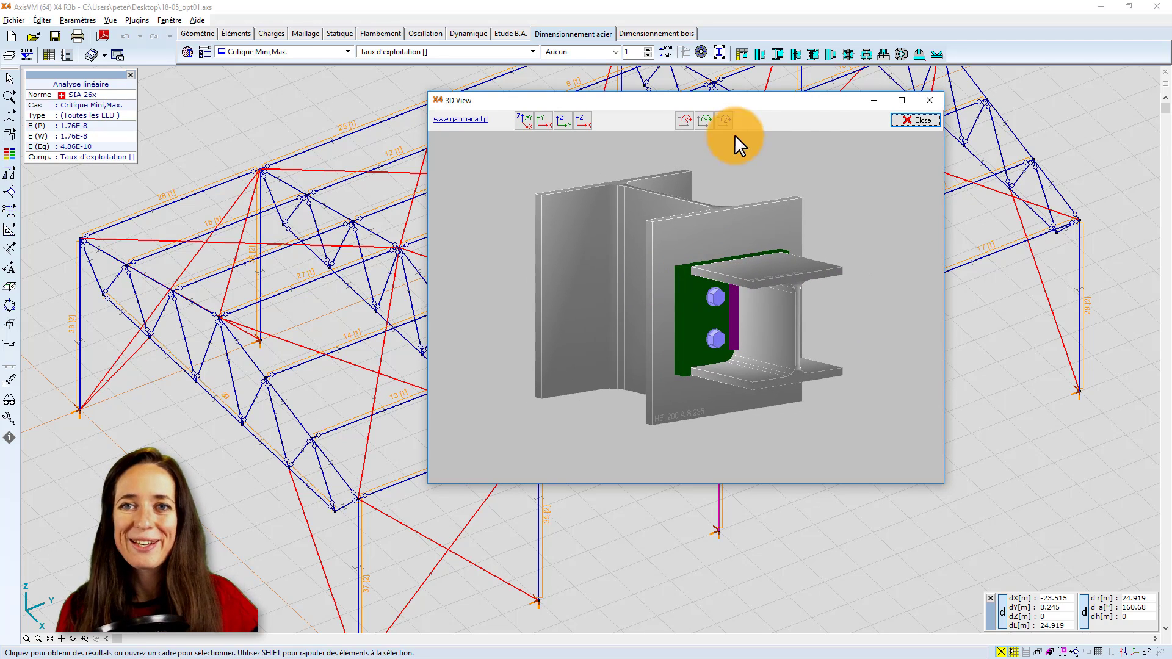
{"action": "left_click", "coordinate": [899, 122]}
{"action": "left_click", "coordinate": [715, 434]}
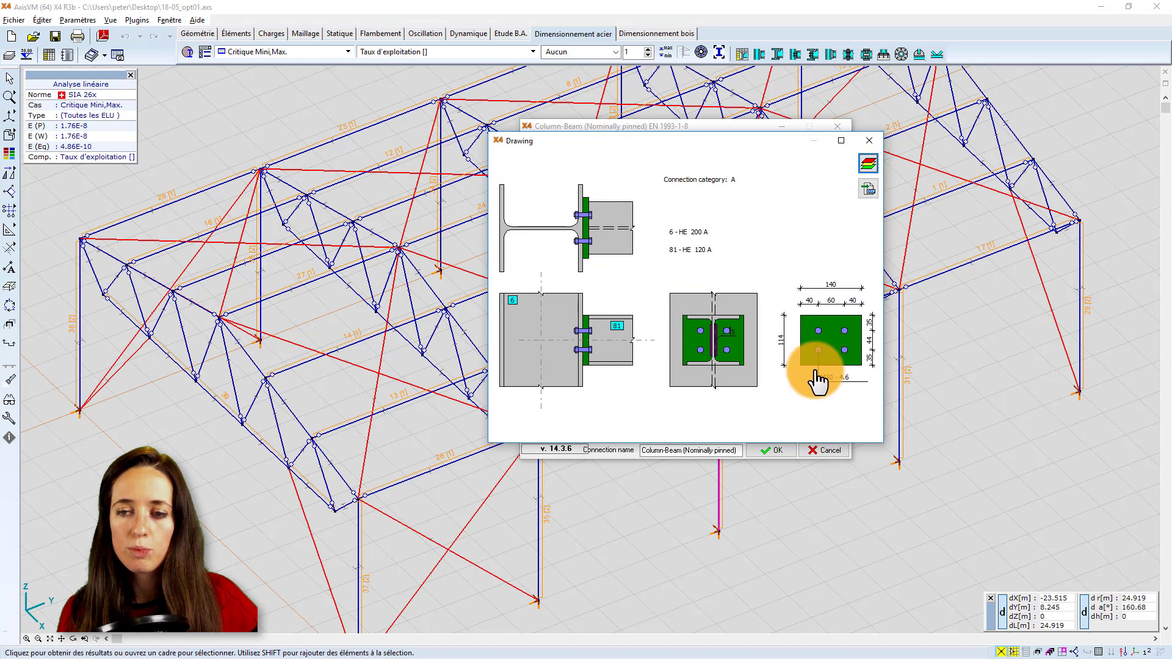
{"action": "left_click", "coordinate": [873, 146]}
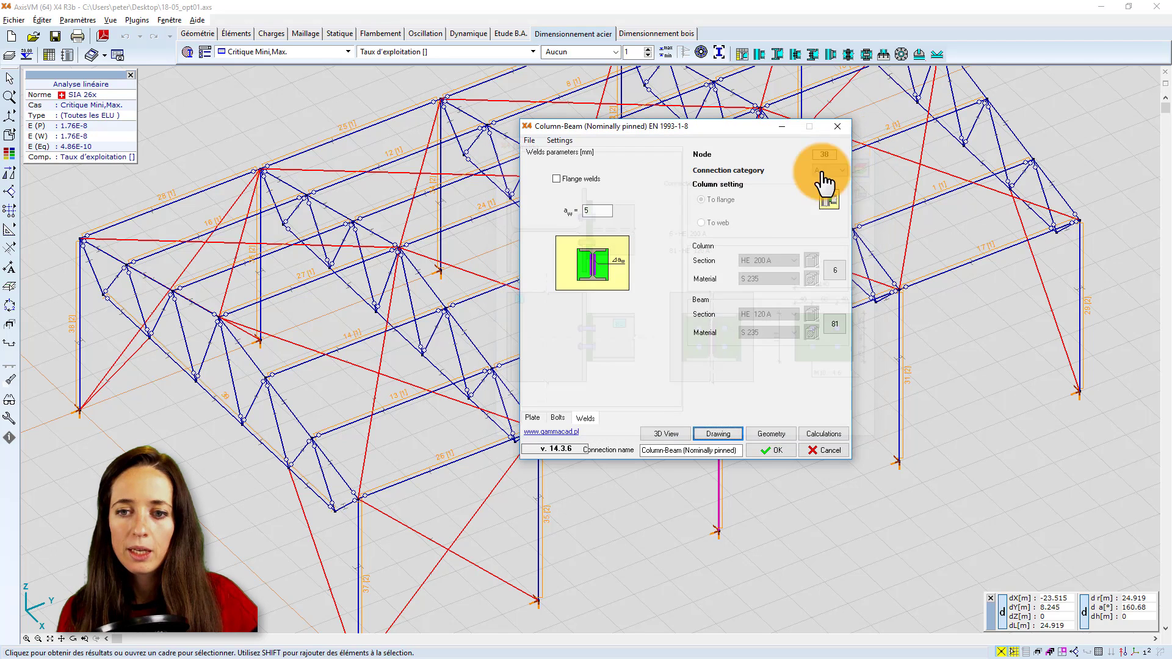
Step: Calculate the connection and read the full verification report for the ULS Vz (MAX)N combination with 1.5*Windlast+
{"action": "left_click", "coordinate": [821, 437]}
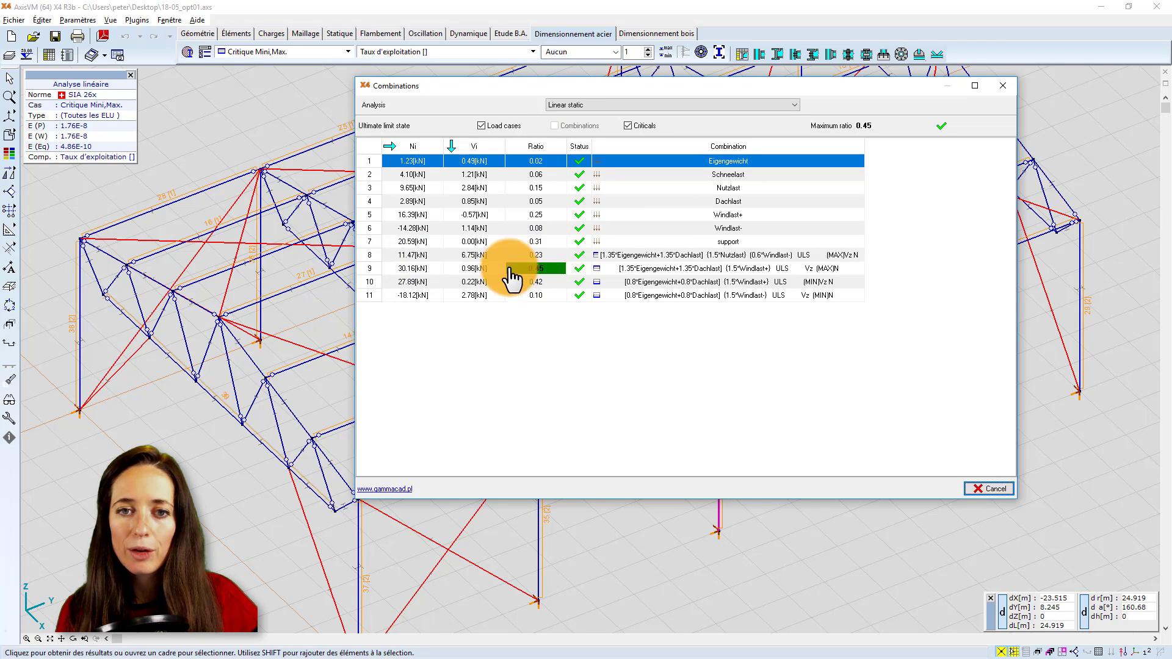
{"action": "left_click", "coordinate": [646, 269]}
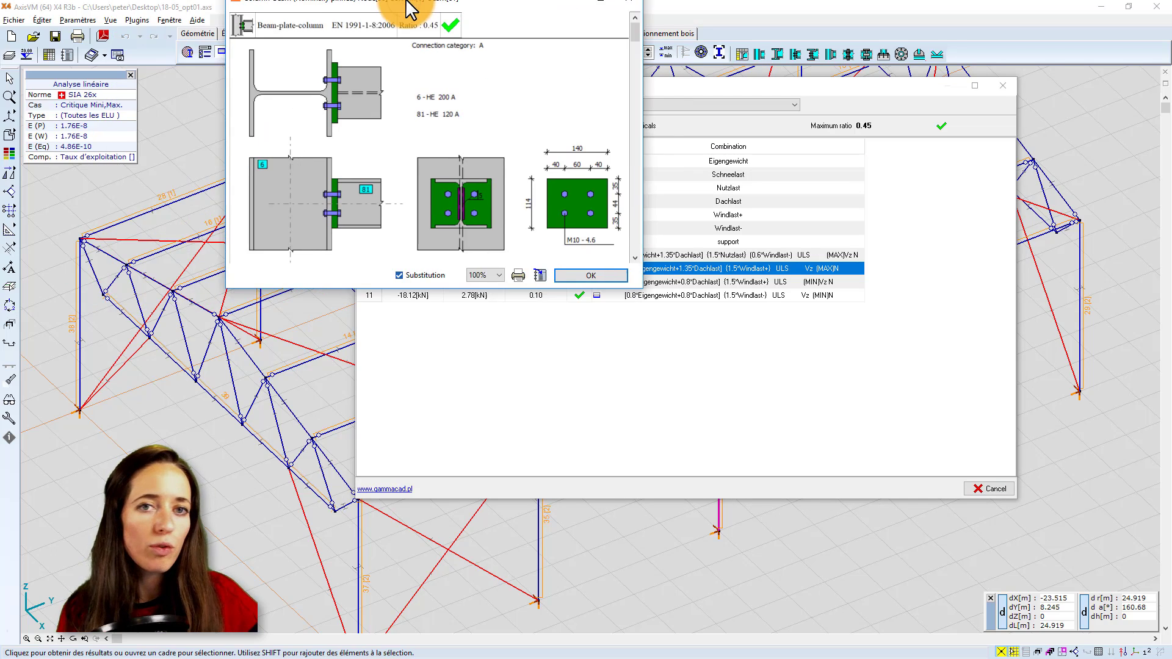
{"action": "left_click_drag", "start_coordinate": [405, 2], "coordinate": [406, 0]}
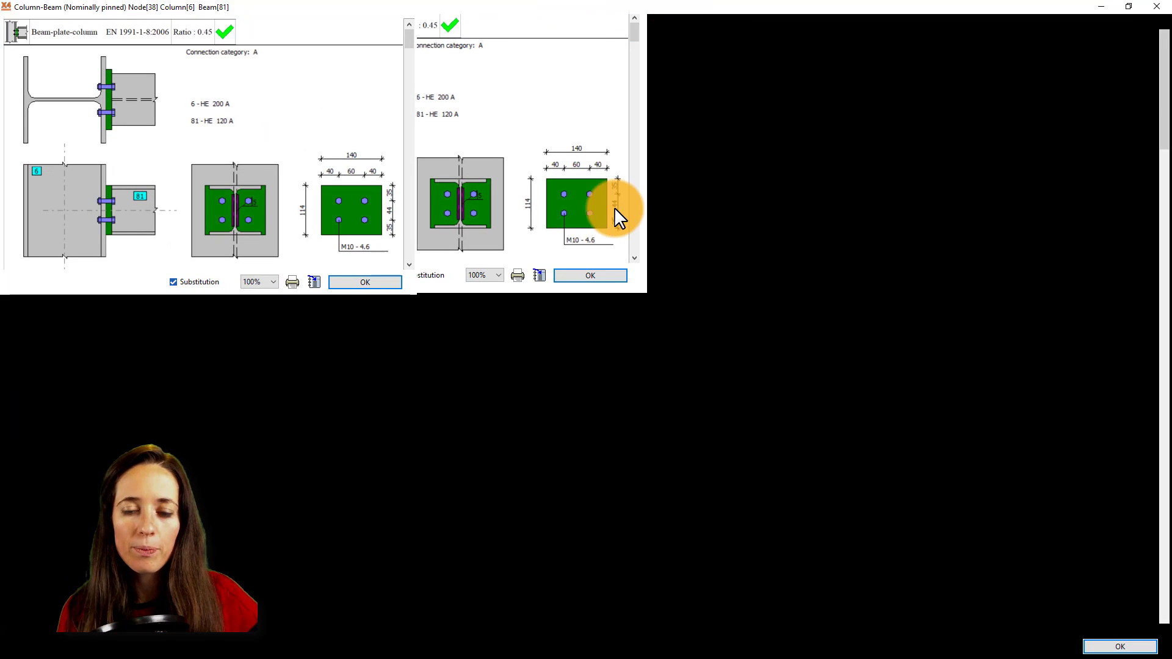
{"action": "scroll", "coordinate": [518, 212], "scroll_direction": "down", "scroll_amount": 2}
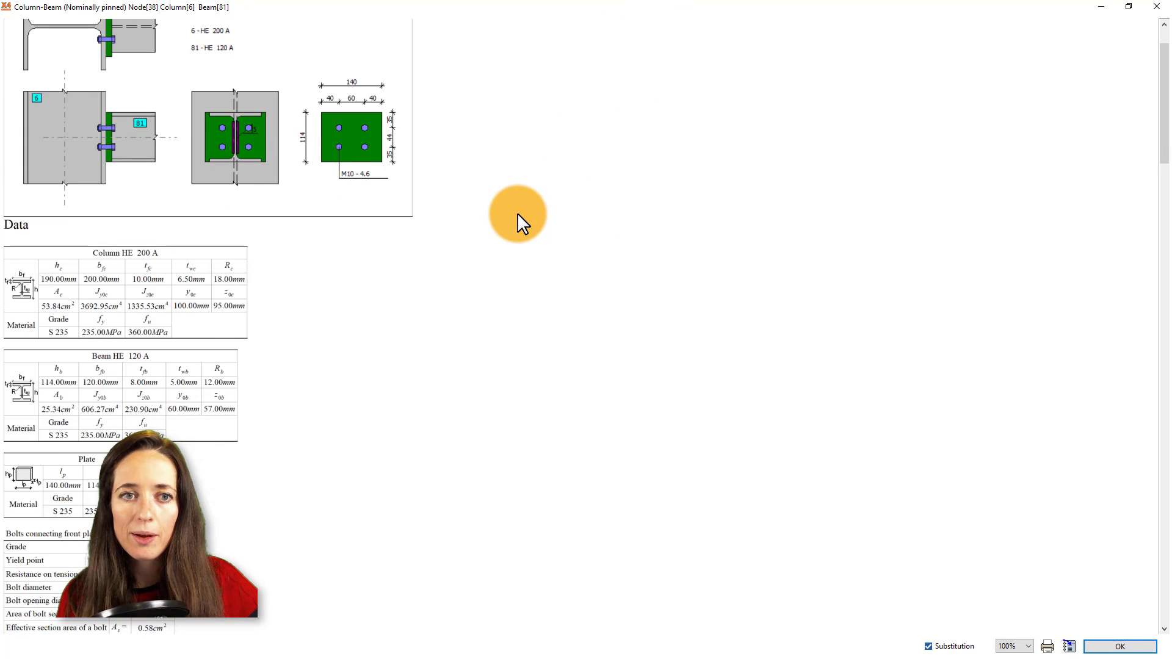
{"action": "scroll", "coordinate": [503, 207], "scroll_direction": "down", "scroll_amount": 14}
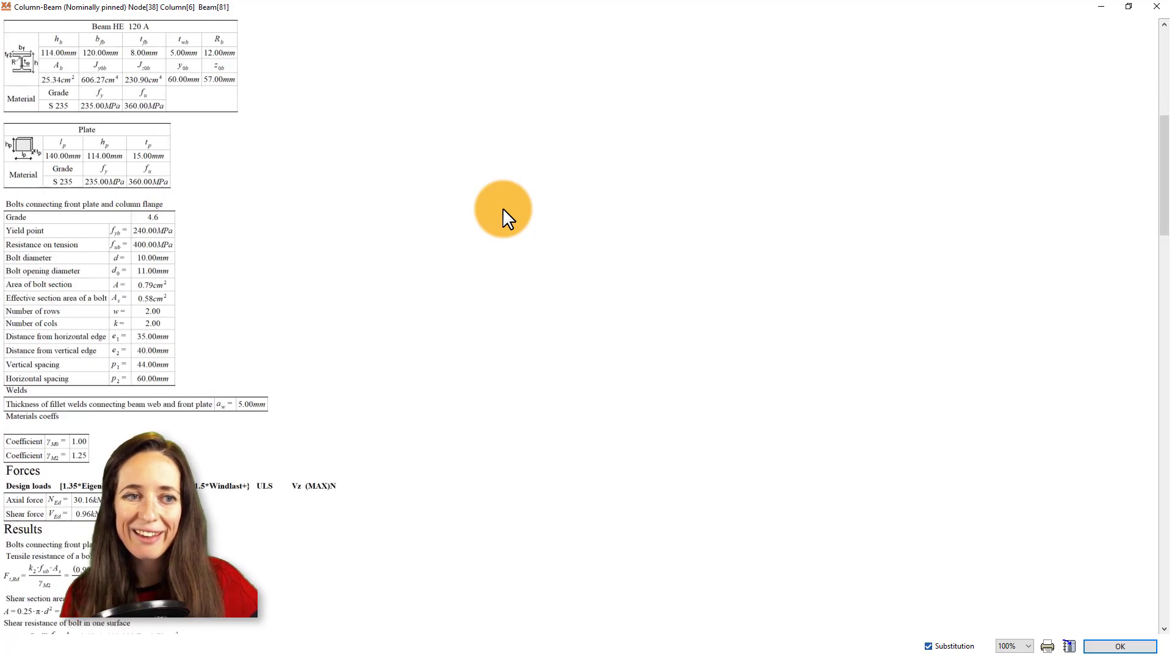
{"action": "scroll", "coordinate": [597, 236], "scroll_direction": "down", "scroll_amount": 17}
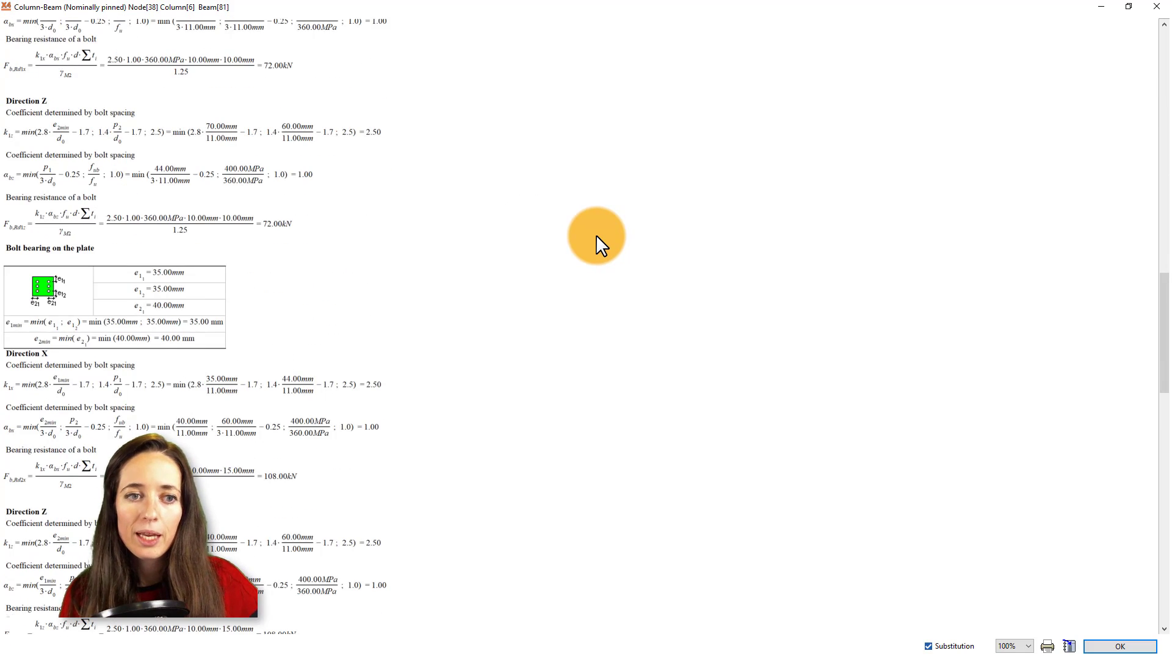
{"action": "scroll", "coordinate": [596, 236], "scroll_direction": "down", "scroll_amount": 6}
{"action": "scroll", "coordinate": [597, 236], "scroll_direction": "down", "scroll_amount": 11}
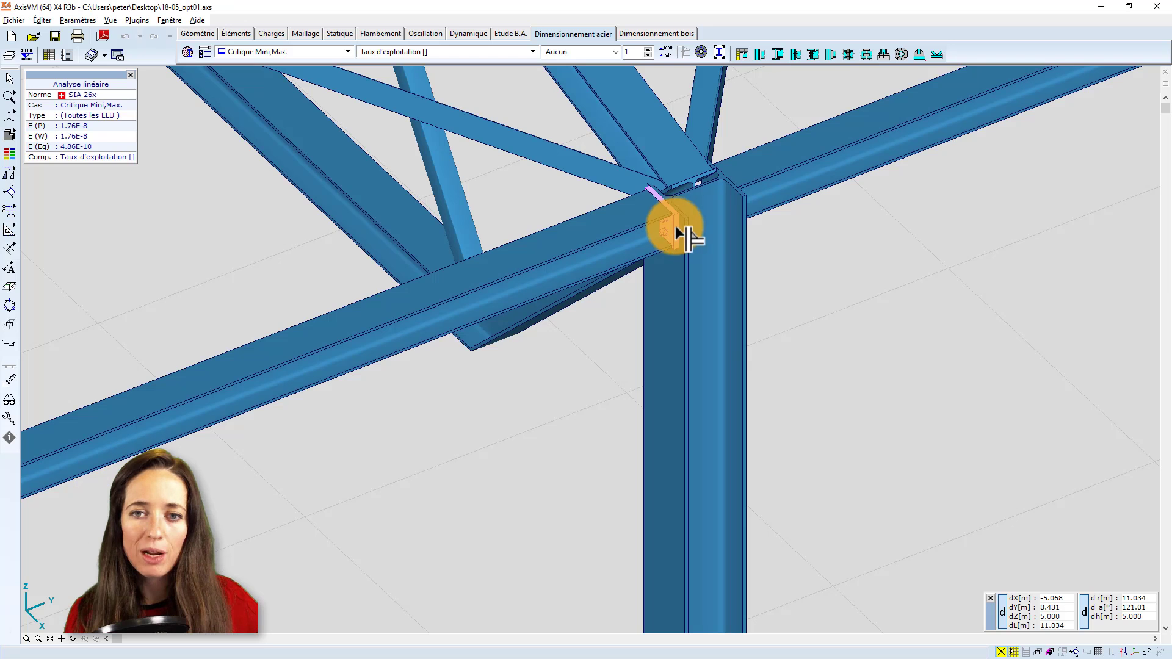
Step: Examine the plate connection between the eaves beam and the column in the rendered model
{"action": "scroll", "coordinate": [666, 232], "scroll_direction": "up", "scroll_amount": 1}
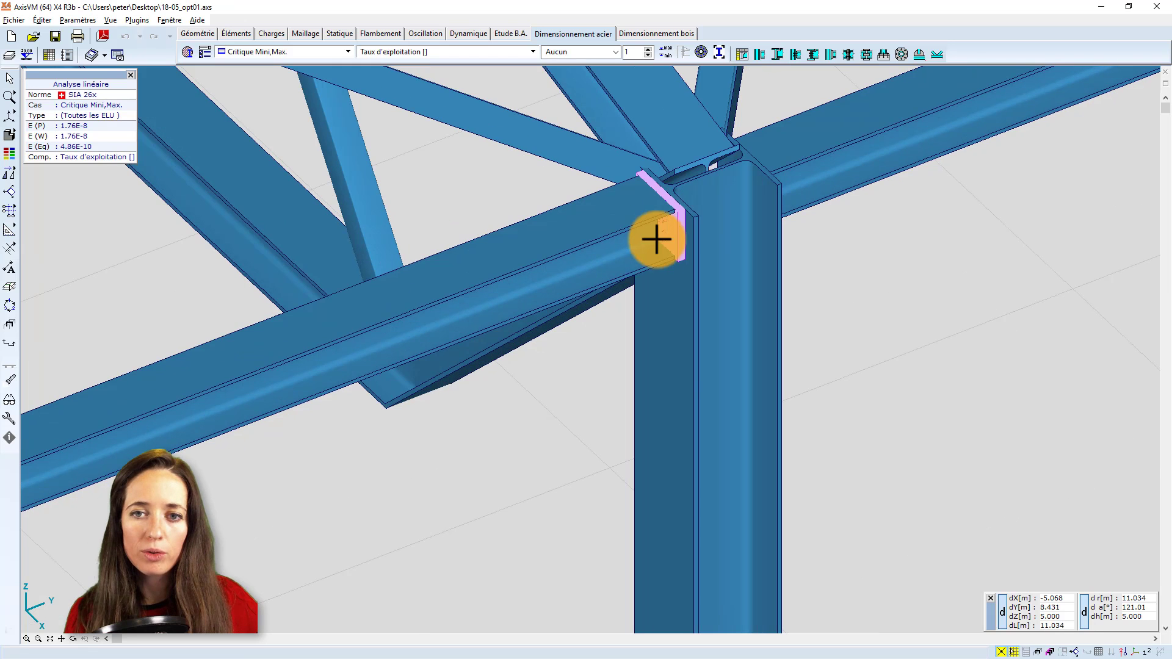
{"action": "middle_click_drag", "start_coordinate": [703, 249], "coordinate": [674, 202], "text": "alt"}
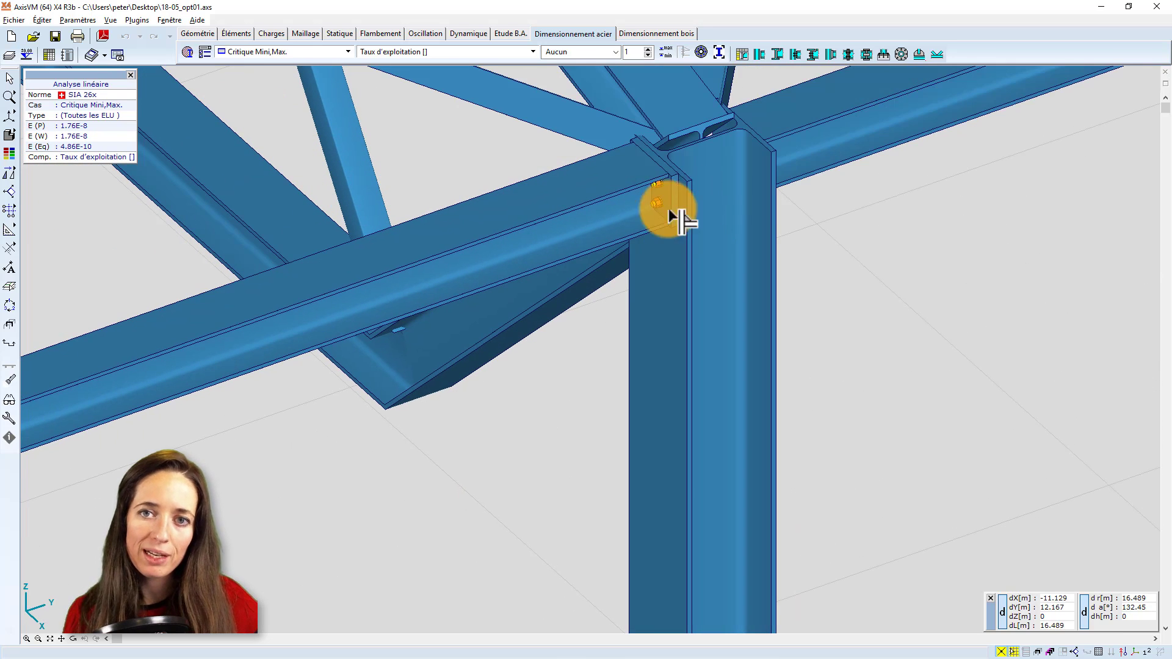
{"action": "left_click", "coordinate": [673, 160]}
{"action": "scroll", "coordinate": [916, 207], "scroll_direction": "up", "scroll_amount": 2}
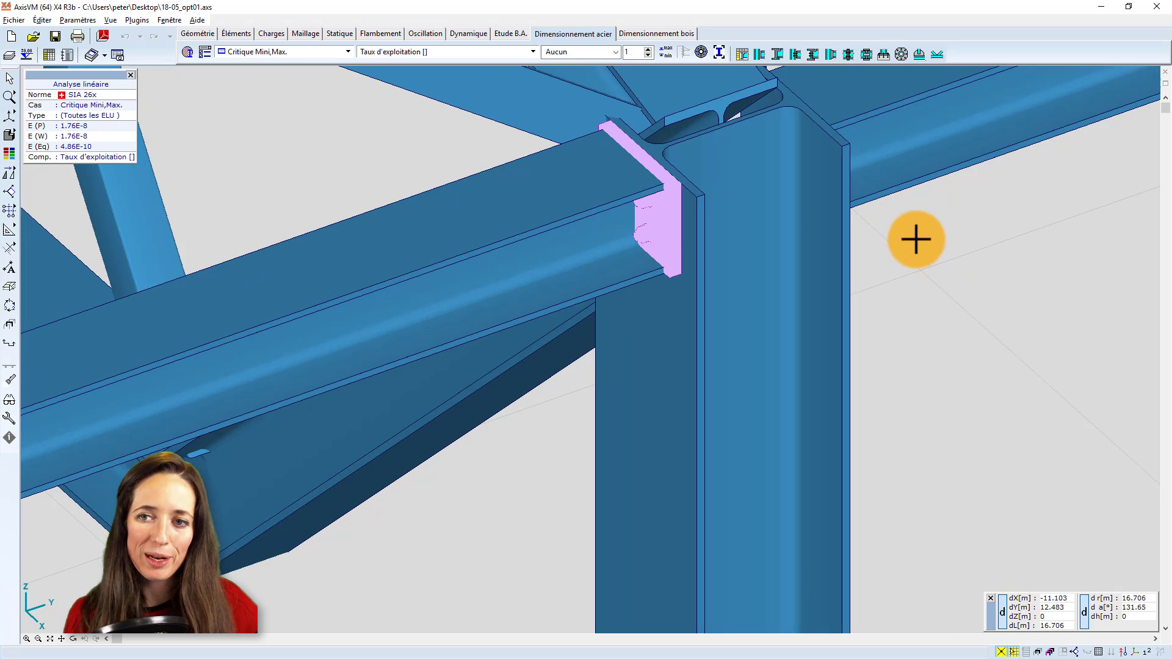
{"action": "left_click_drag", "start_coordinate": [954, 234], "coordinate": [909, 251]}
{"action": "scroll", "coordinate": [908, 251], "scroll_direction": "down", "scroll_amount": 1}
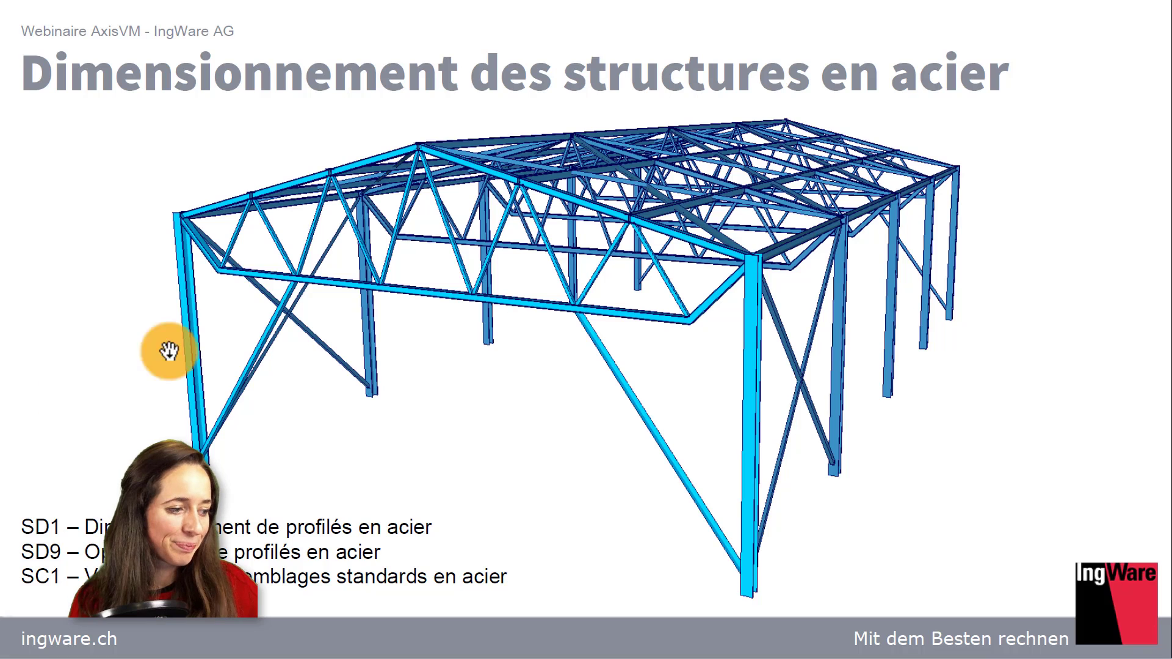
{"action": "left_click", "coordinate": [208, 324]}
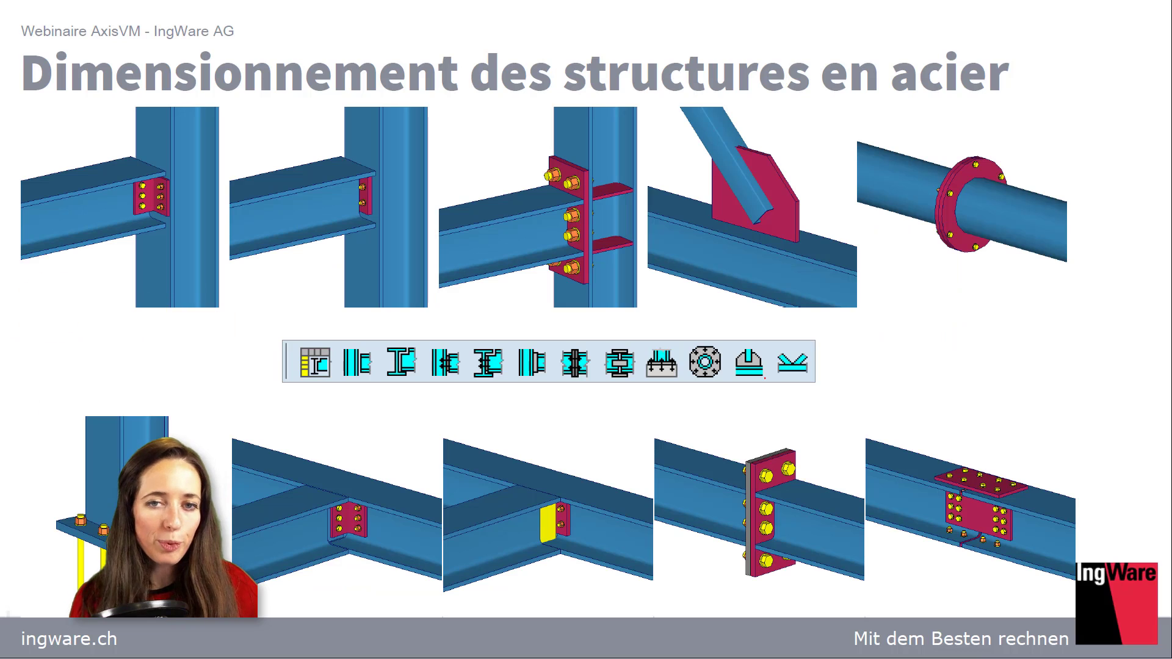